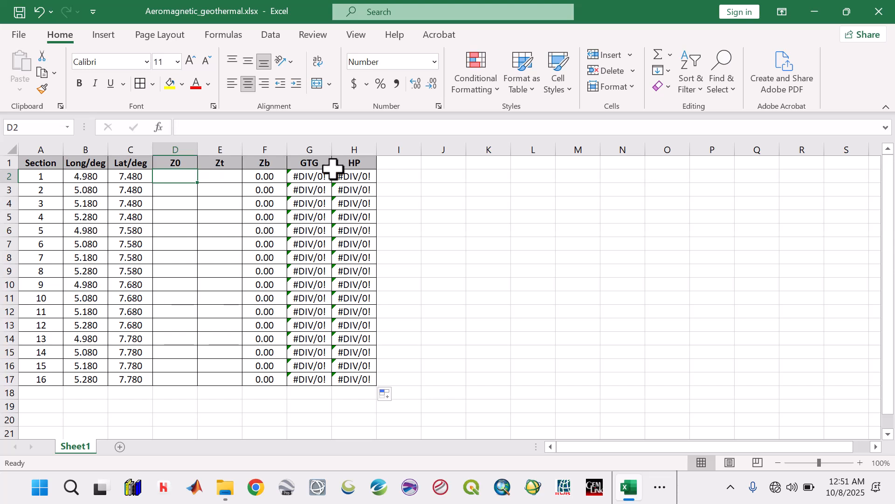
Step: Inspect the formulas in the first data row of the GTG, Zb and HP columns
click(313, 175)
click(257, 179)
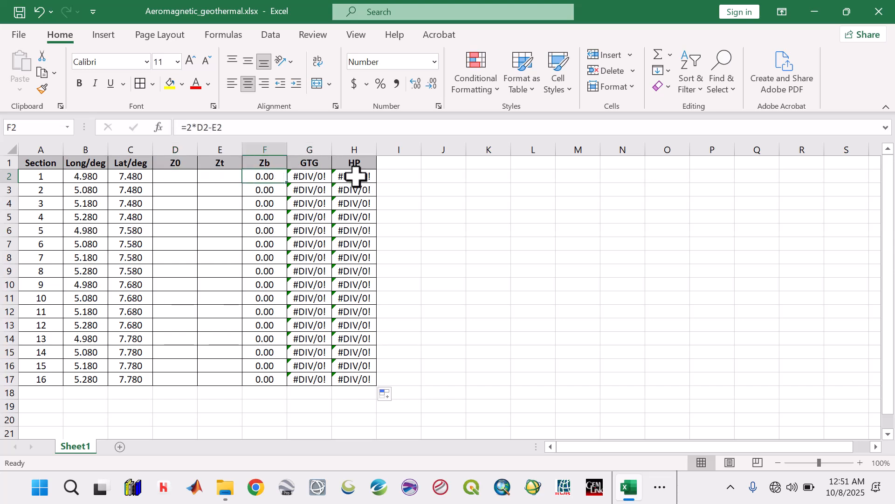
click(348, 177)
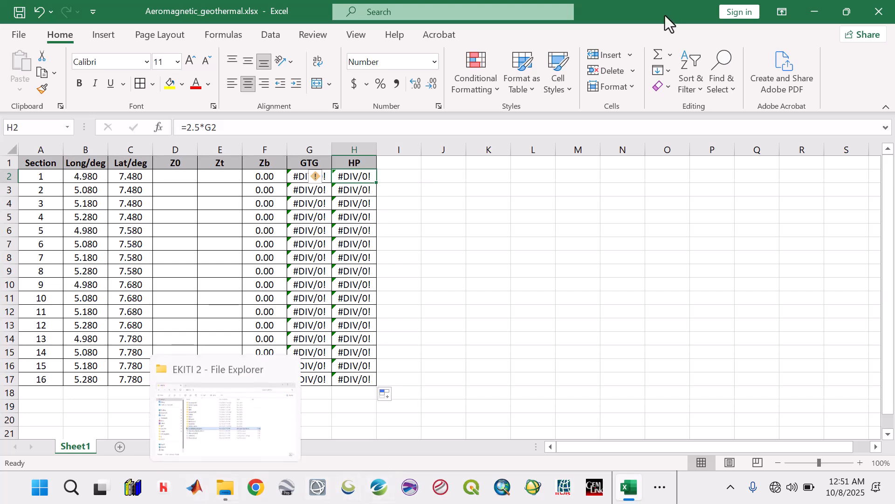
Step: Switch to File Explorer and open the spectral plot B1.jpg from the Images folder inside EKITI 2's Aeromagnetic folder
click(845, 12)
click(812, 26)
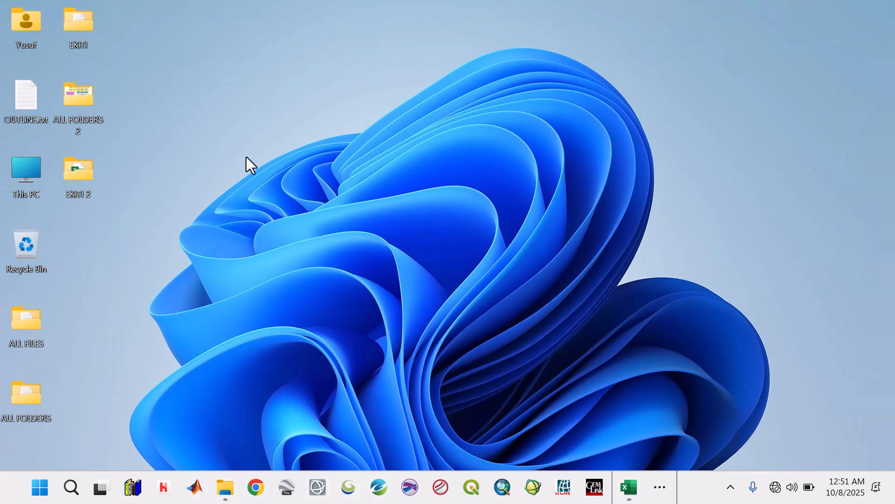
double_click(74, 183)
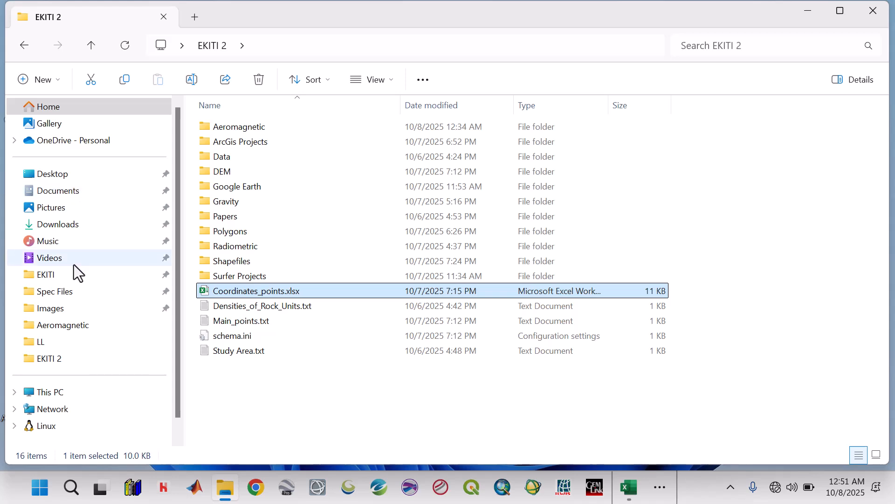
click(50, 309)
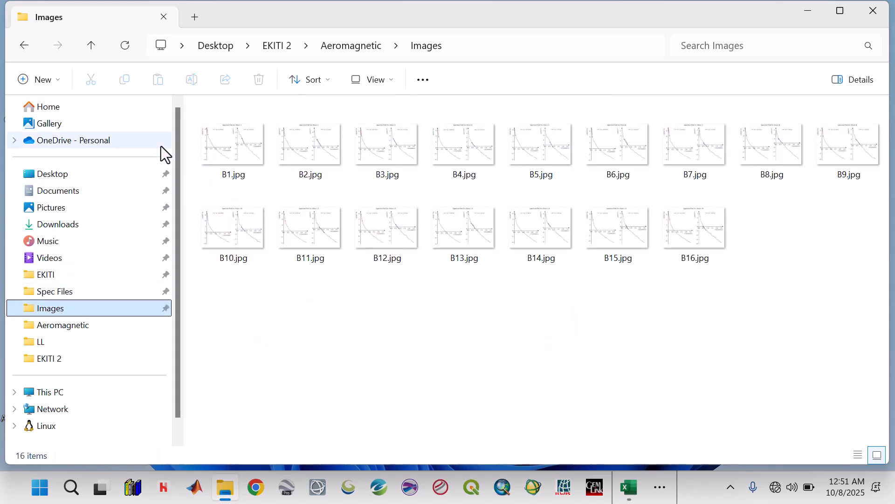
click(223, 147)
double_click(223, 147)
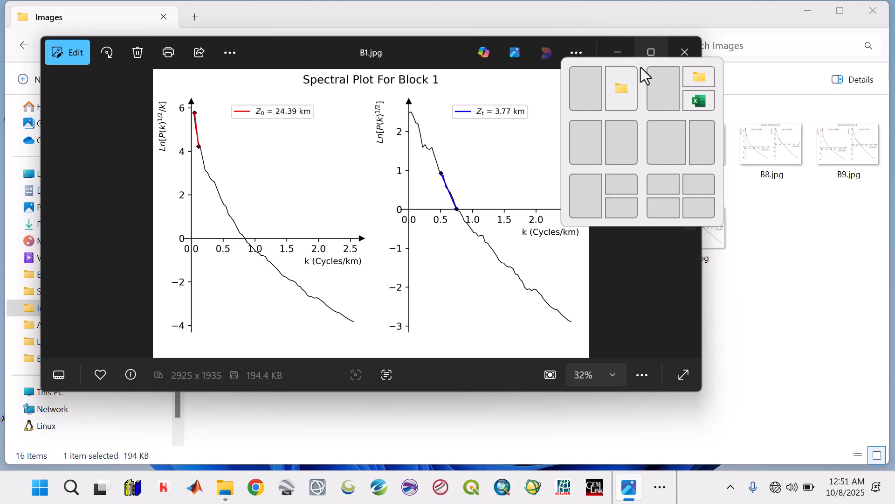
Step: Return to the Aeromagnetic_geothermal.xlsx workbook in Excel and arrange it side by side with the B1.jpg plot, slightly widening the workbook
click(662, 497)
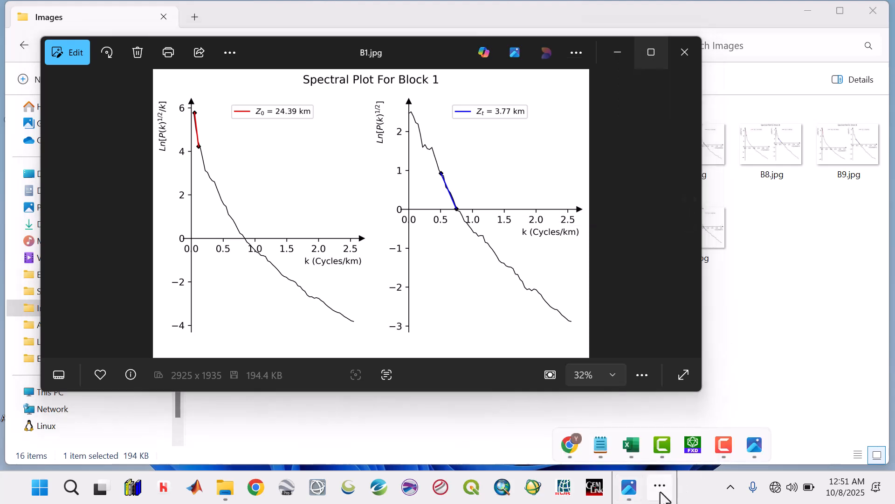
click(630, 444)
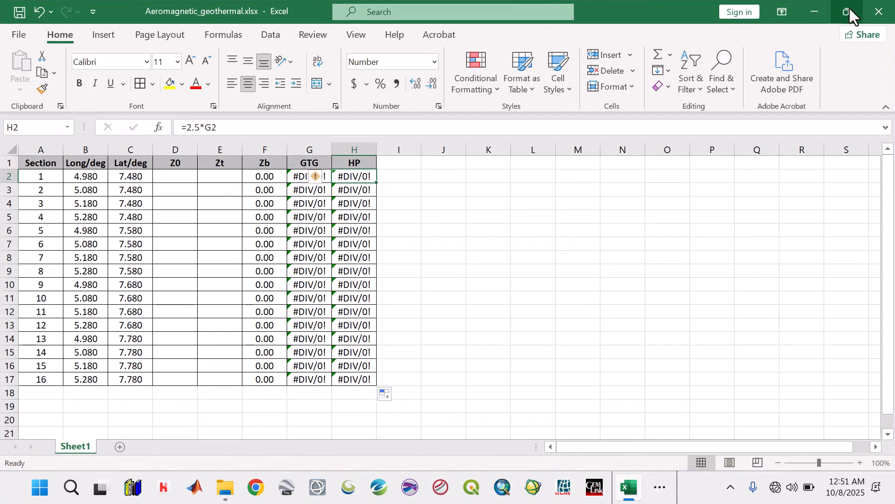
mouse_move(850, 7)
click(766, 57)
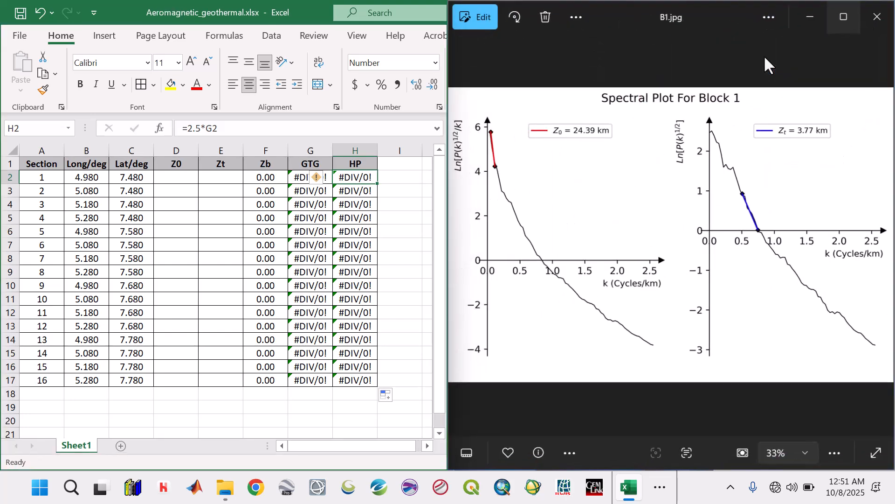
mouse_move(446, 176)
mouse_down()
mouse_move(486, 181)
mouse_move(459, 183)
mouse_up()
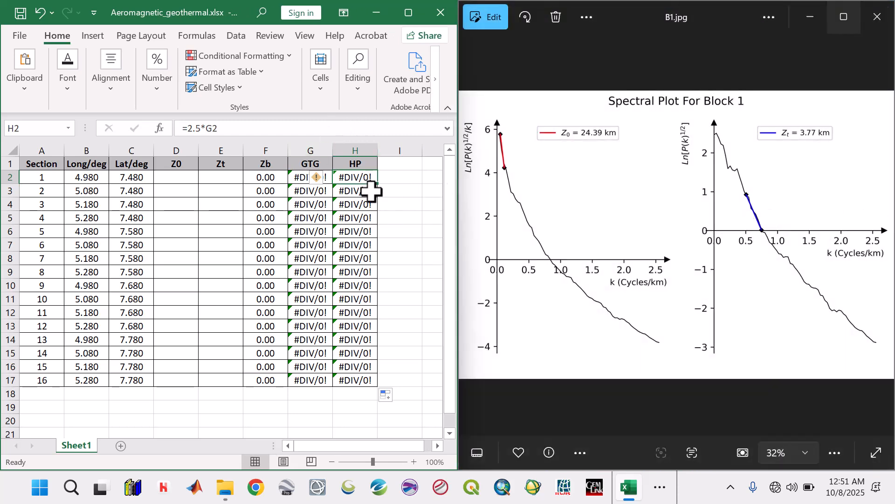
Step: Enter Z0 24.39 and Zt 3.77 for section 1 from the Block 1 plot
click(160, 178)
text(24)
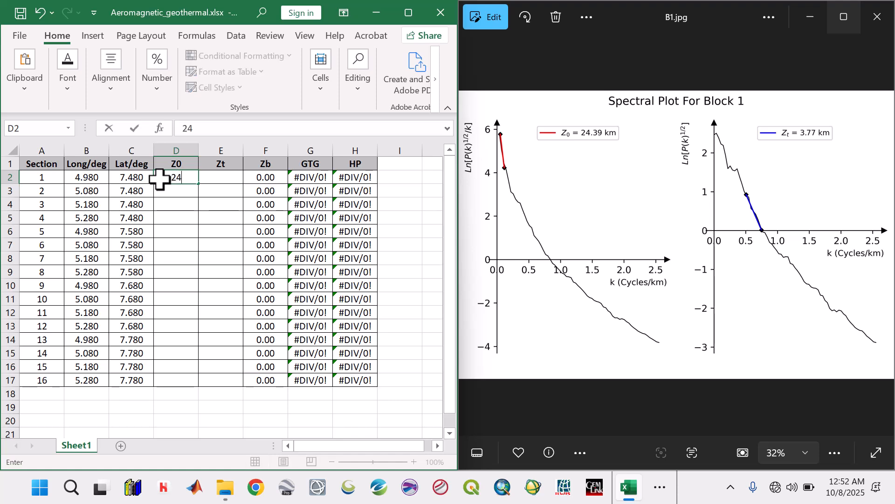
text(.39)
key(Tab)
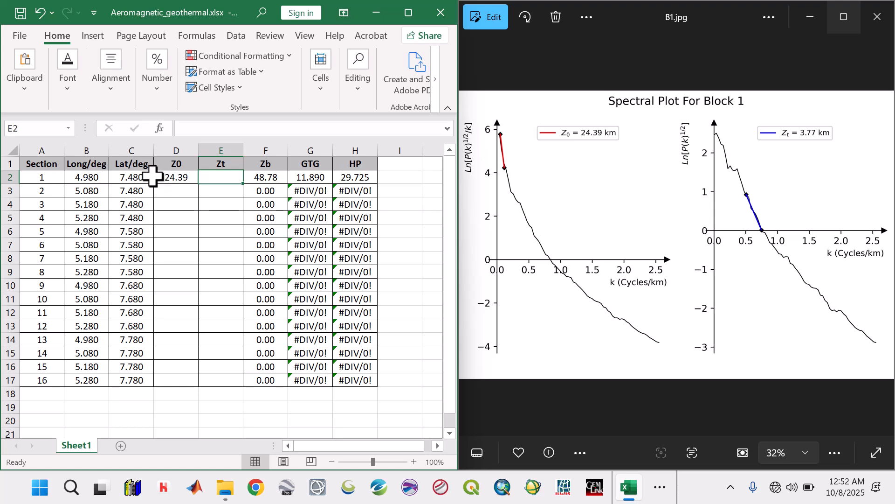
text(3)
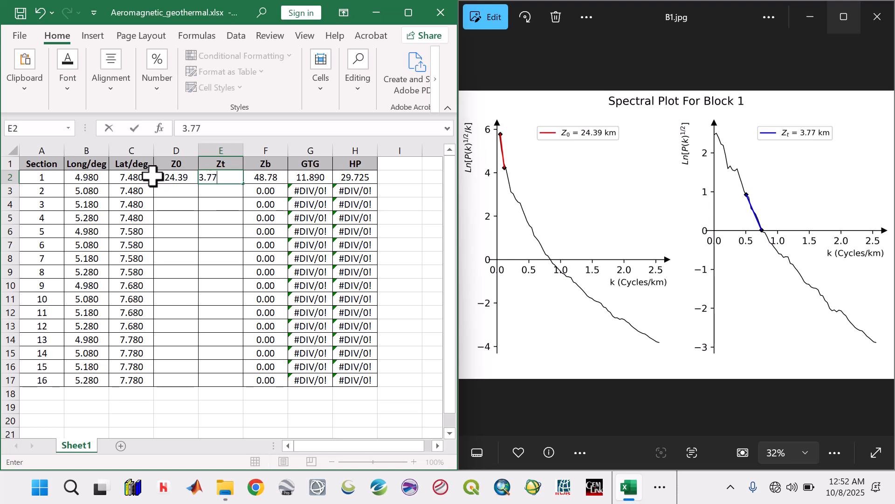
text(.77)
click(167, 192)
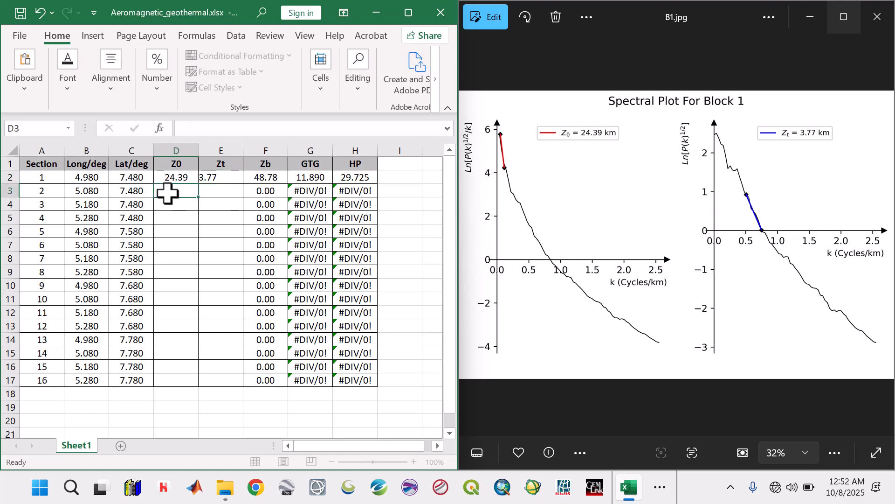
Step: Show the Block 2 spectral plot and enter its Z0 24.09 and Zt 3.15 for section 2
click(881, 234)
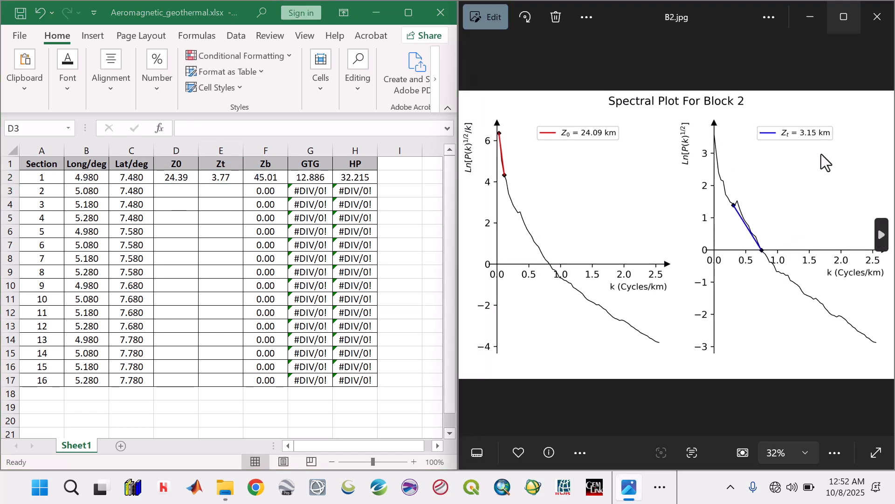
click(172, 194)
text(24)
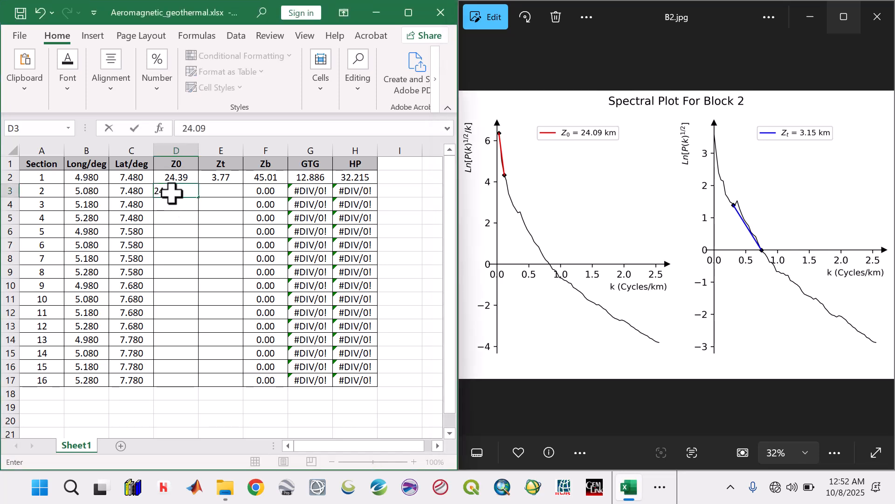
text(.09)
key(Tab)
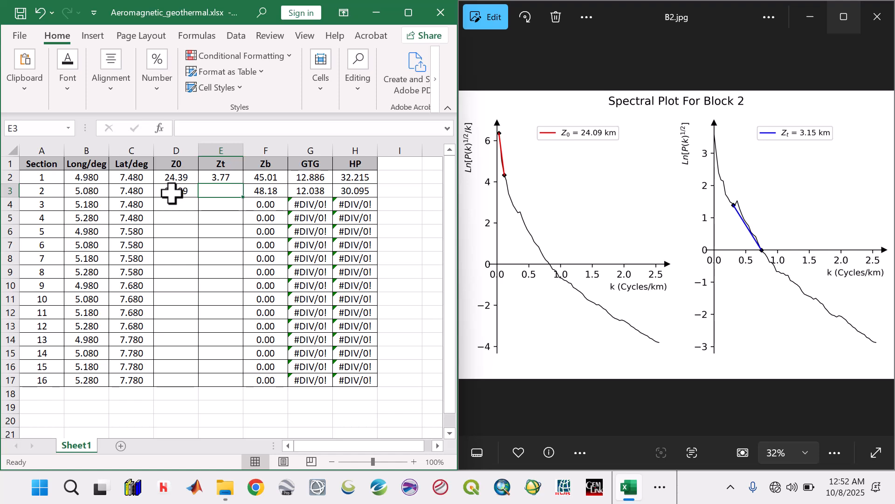
text(3.15)
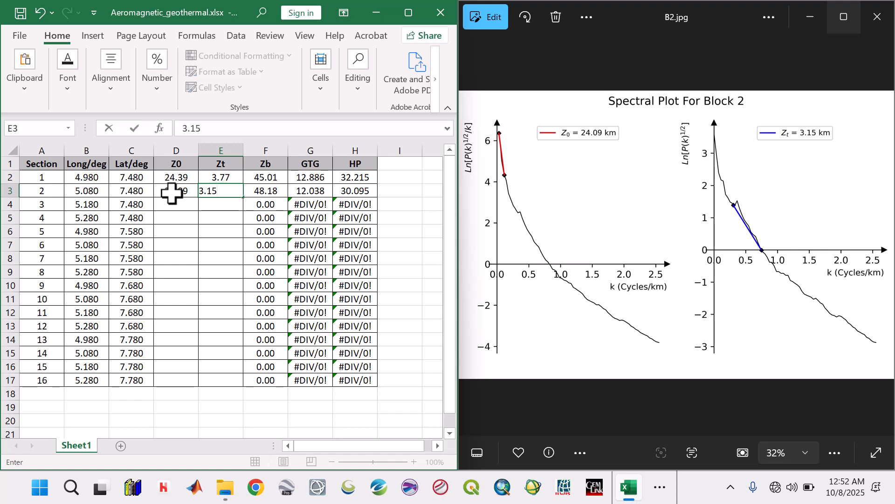
Step: Show the Block 3 spectral plot and enter its Z0 26.77 and Zt 3.51 for section 3
click(885, 242)
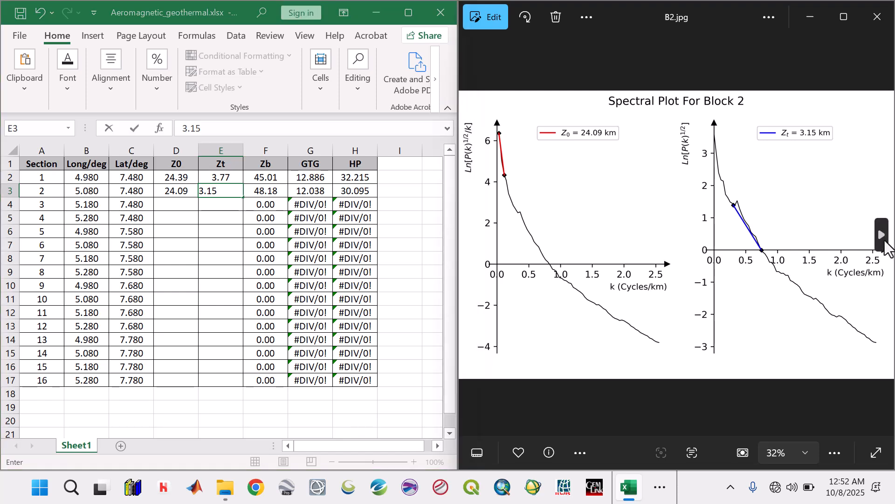
click(883, 236)
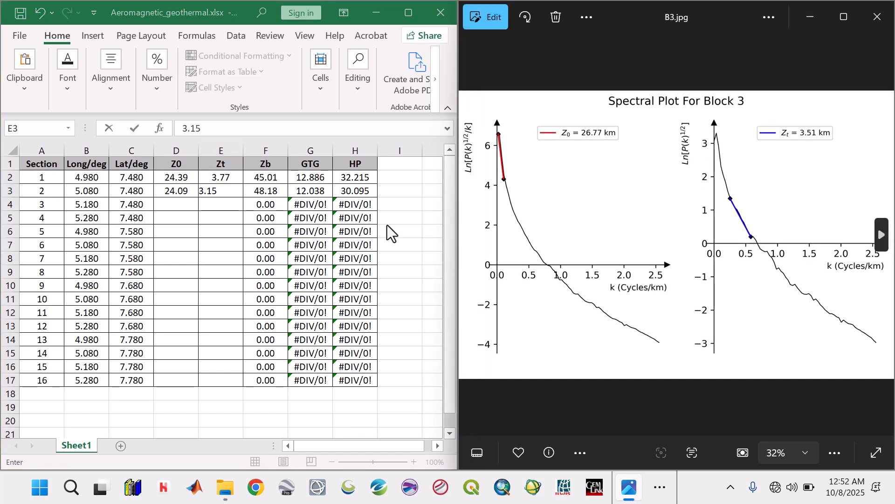
click(175, 202)
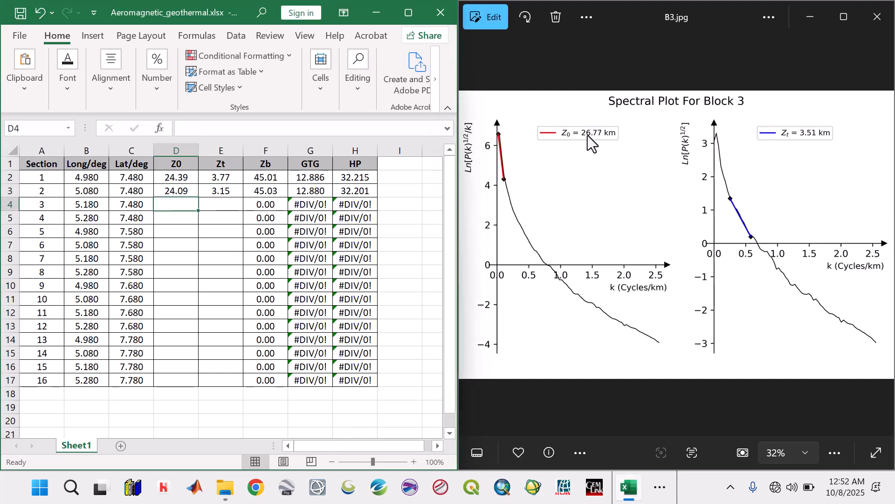
text(2)
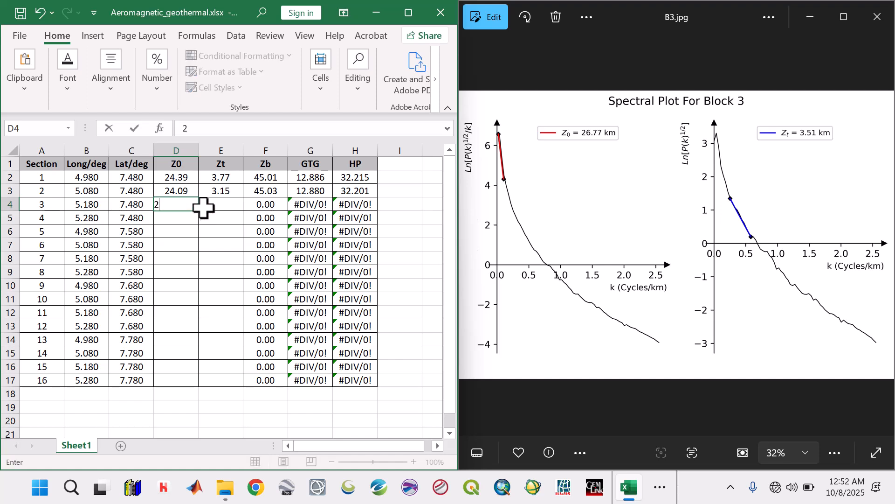
text(6.77)
click(203, 208)
text(3.51)
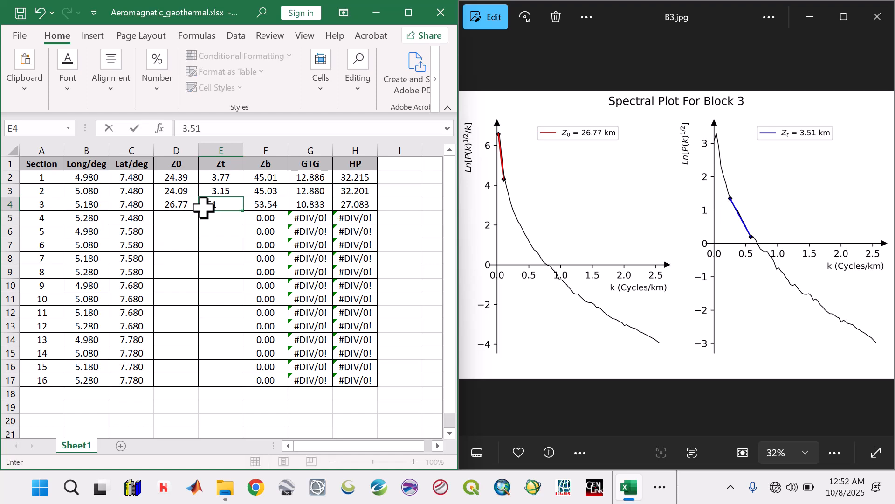
key(Return)
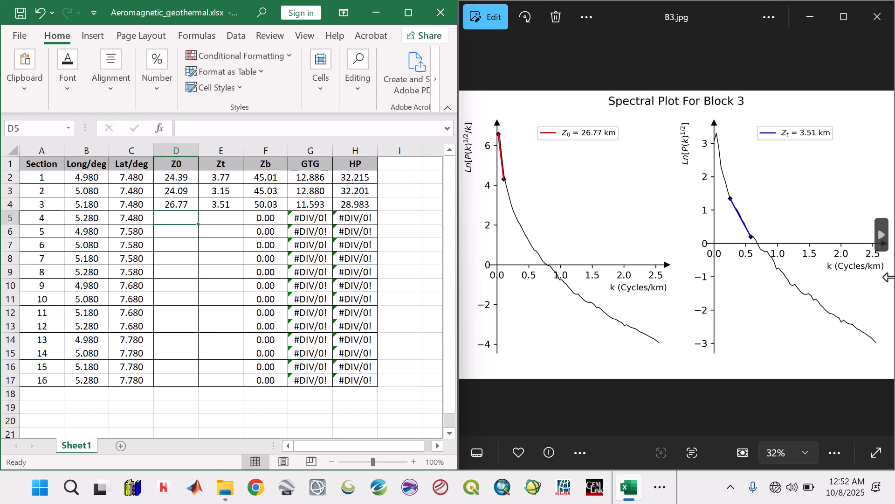
Step: Show the Block 4 spectral plot and enter its Z0 20.66 and Zt 2.76 for section 4
click(882, 234)
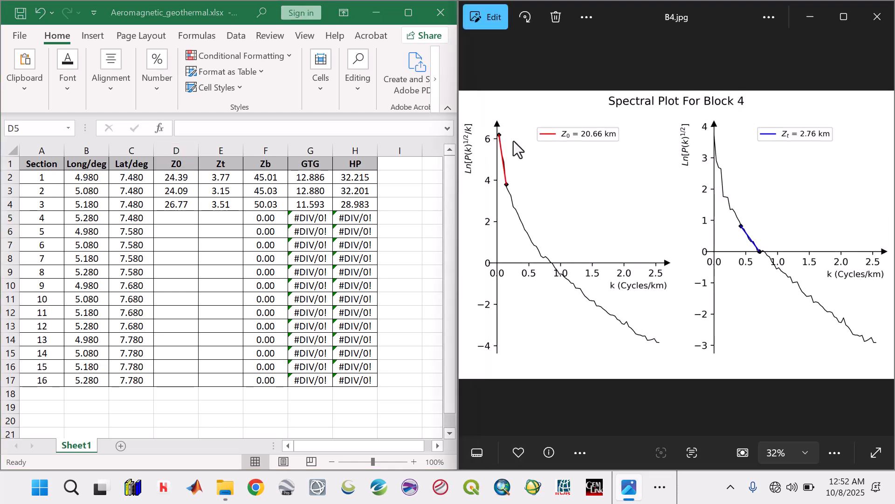
click(182, 216)
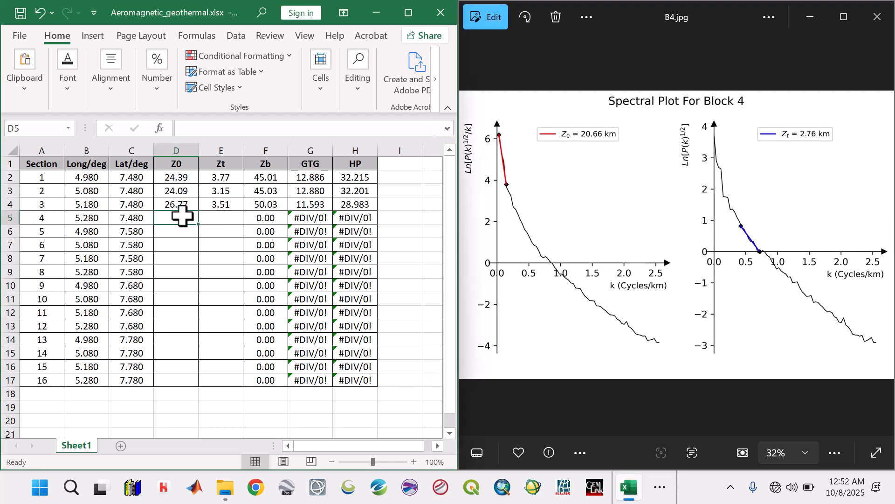
text(20.66)
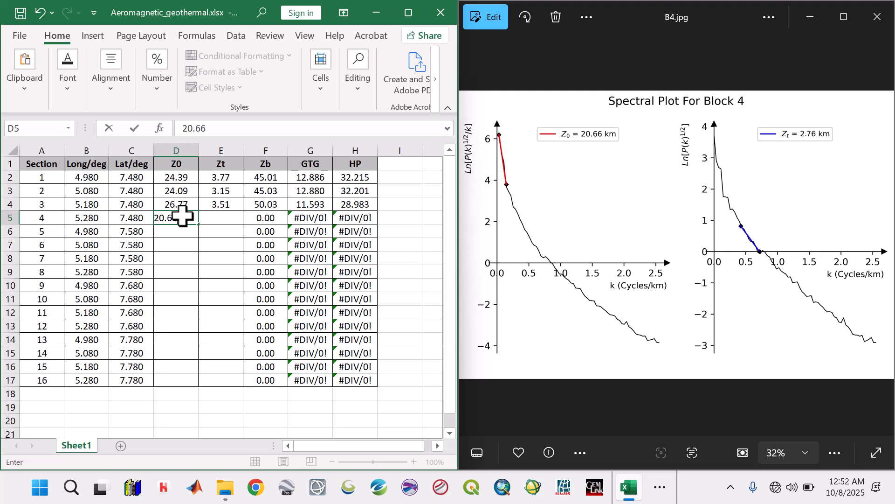
key(Tab)
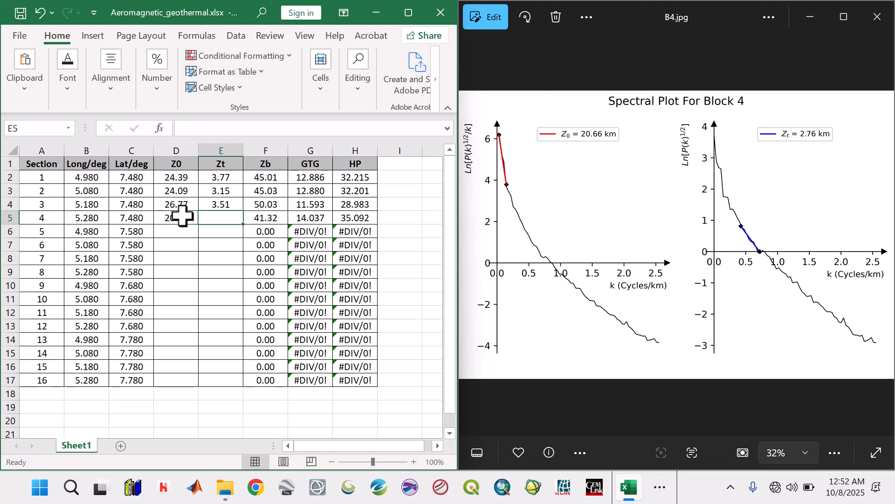
text(2.76)
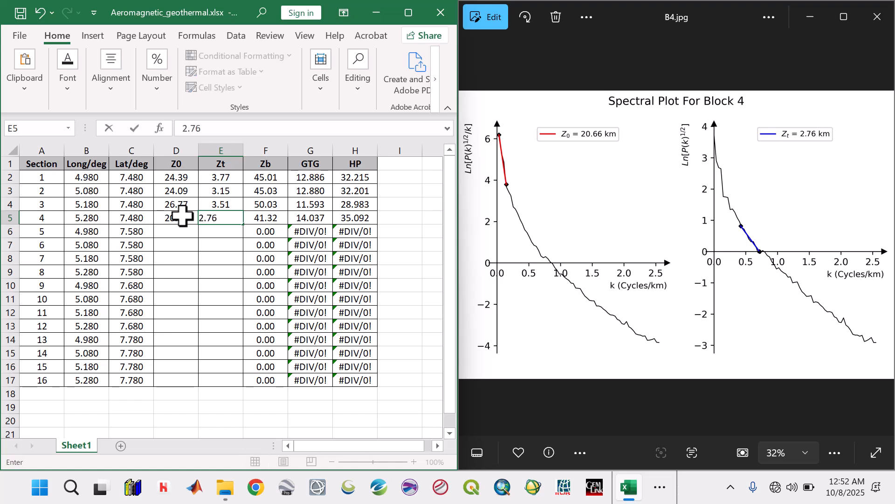
key(Return)
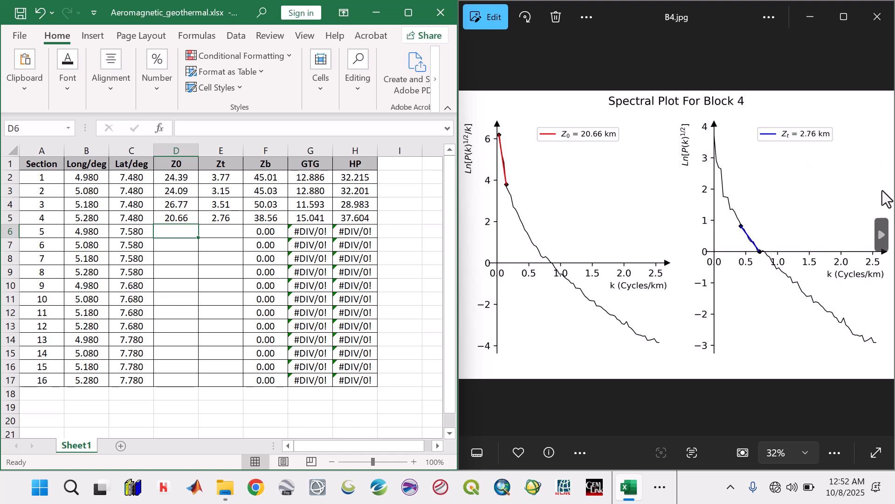
Step: Show the Block 5 spectral plot and enter its Z0 18.77 and Zt 3.17 for section 5
click(883, 233)
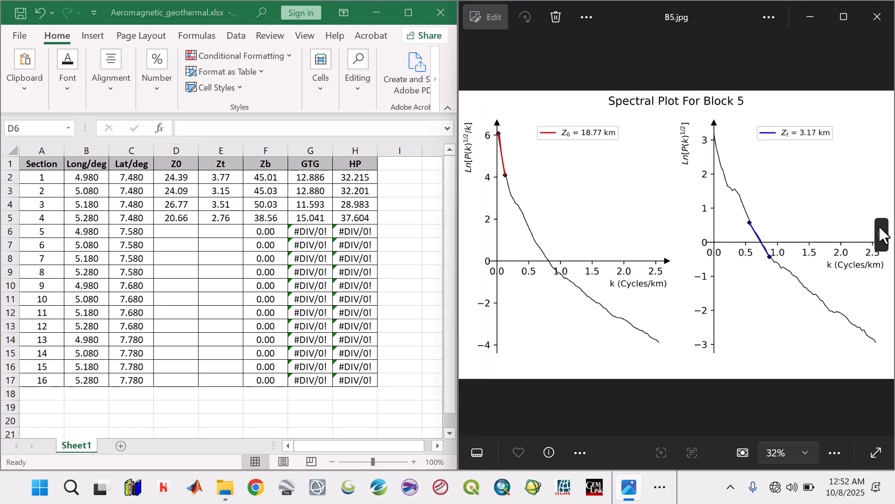
click(181, 230)
text(18.77)
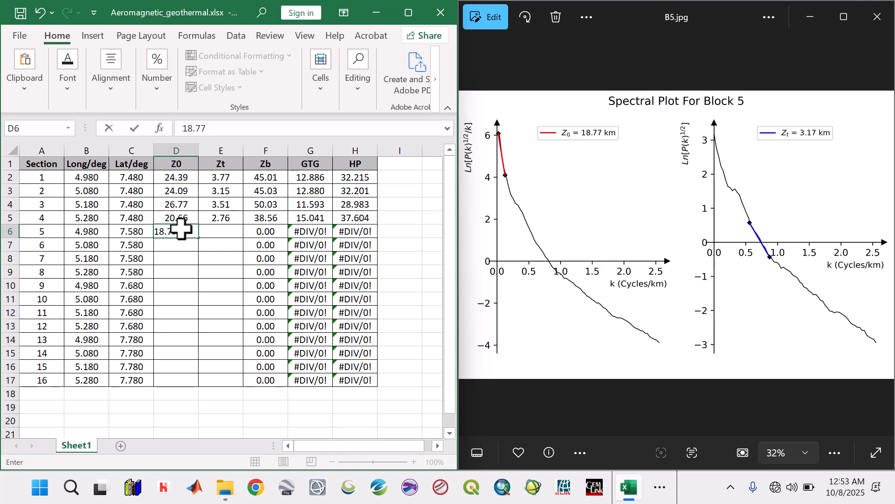
key(Tab)
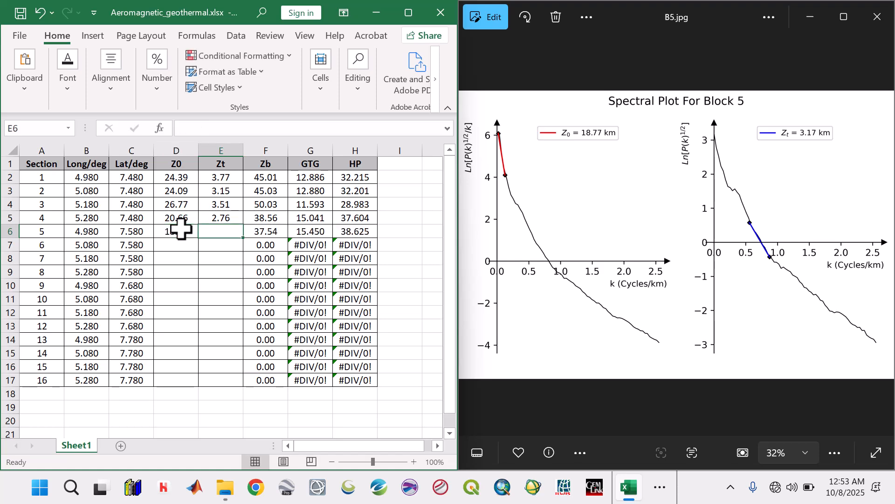
text(3.17)
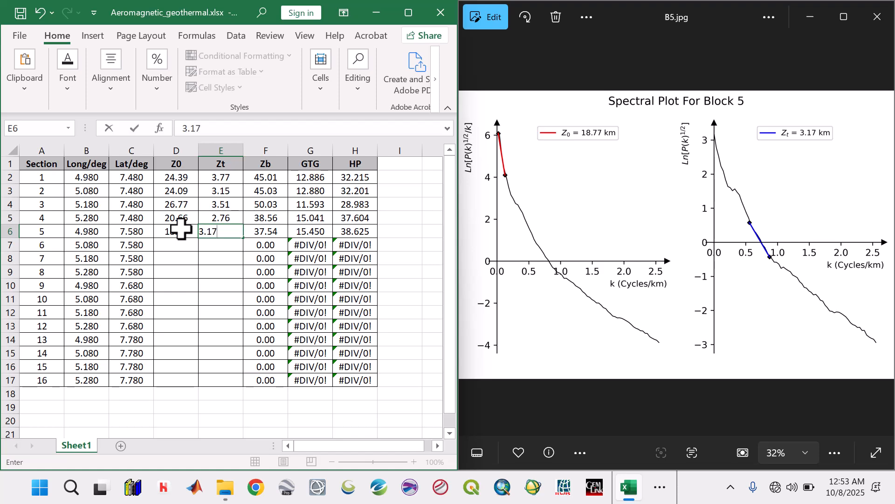
key(Return)
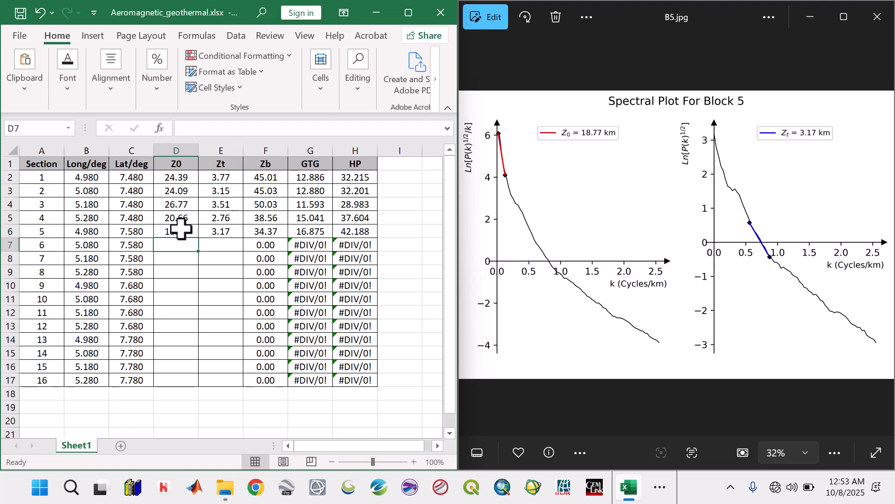
Step: Show the Block 6 spectral plot and enter its Z0 26.92 and Zt 3.07 for section 6
click(883, 235)
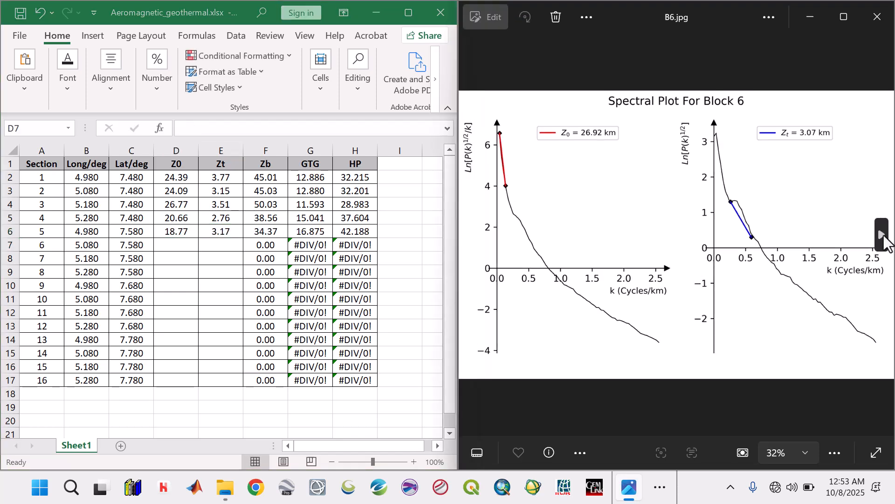
click(180, 241)
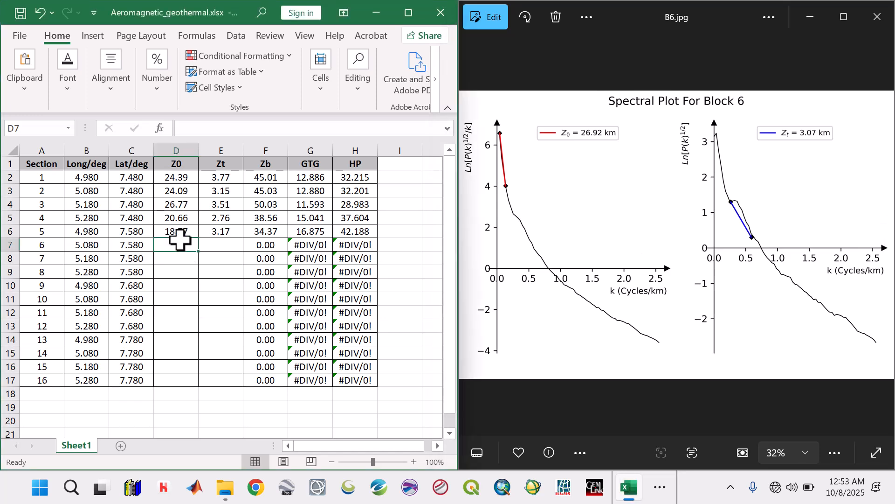
text(26)
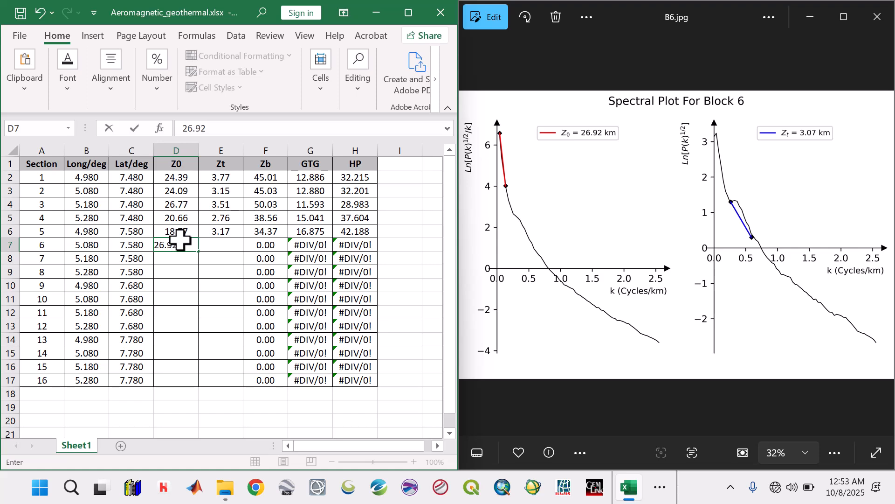
text(.92)
key(Tab)
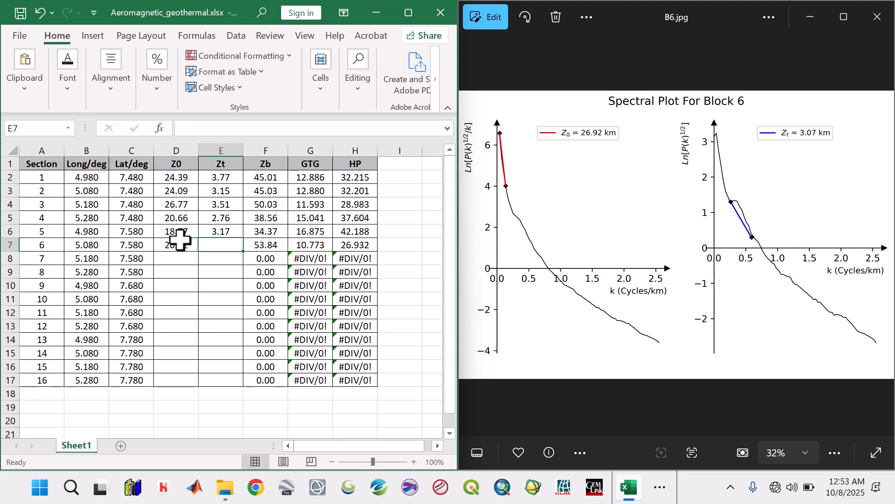
text(3.07)
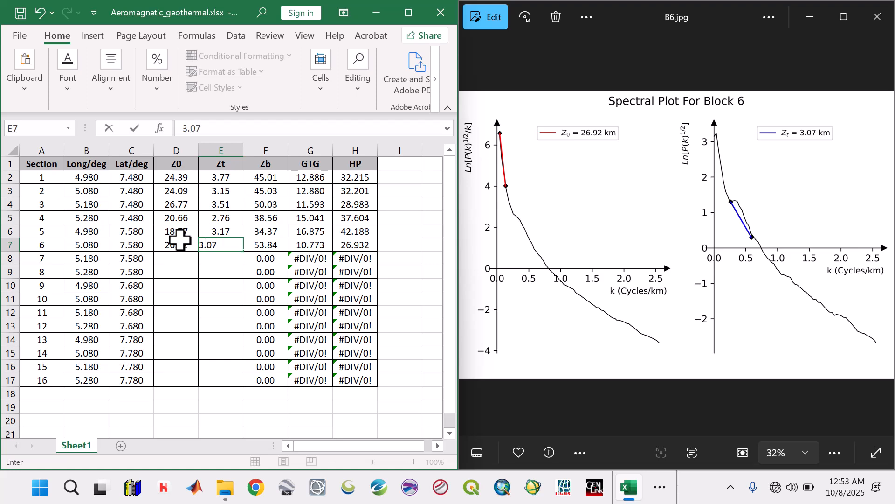
key(Return)
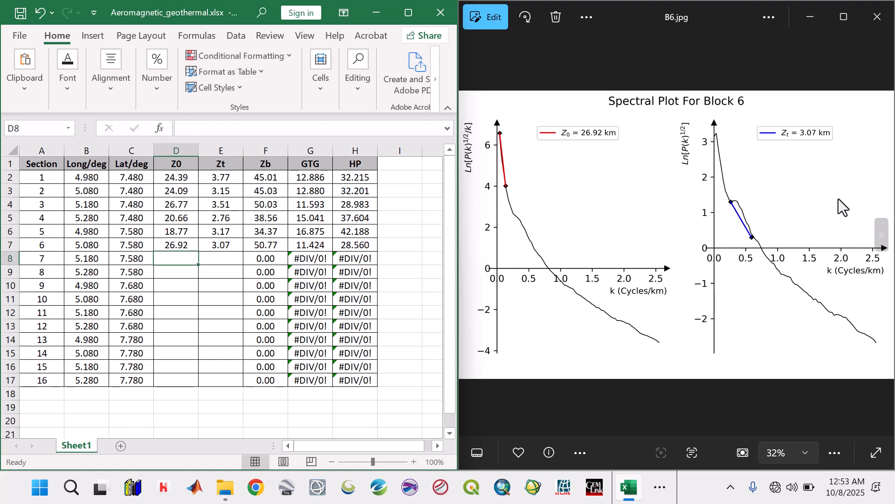
Step: Show the Block 7 spectral plot and enter its Z0 24.54 and Zt 2.23 for section 7
click(882, 236)
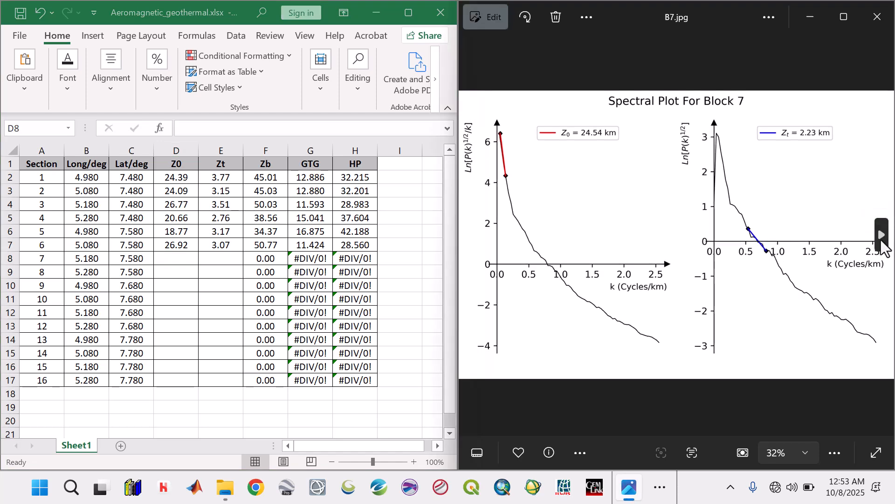
click(172, 256)
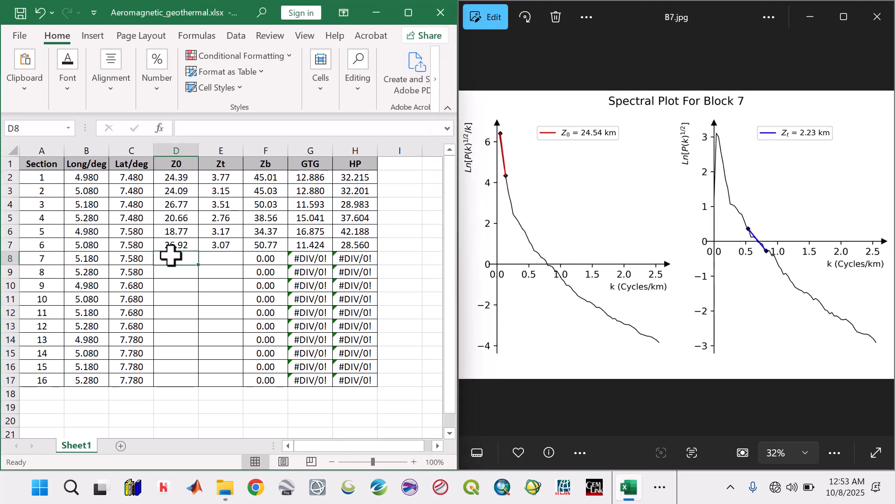
text(24.5)
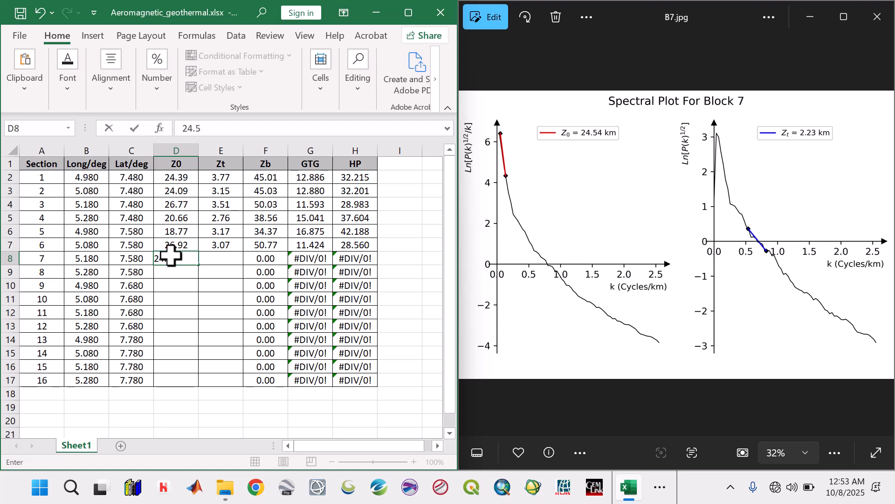
text(4)
key(Tab)
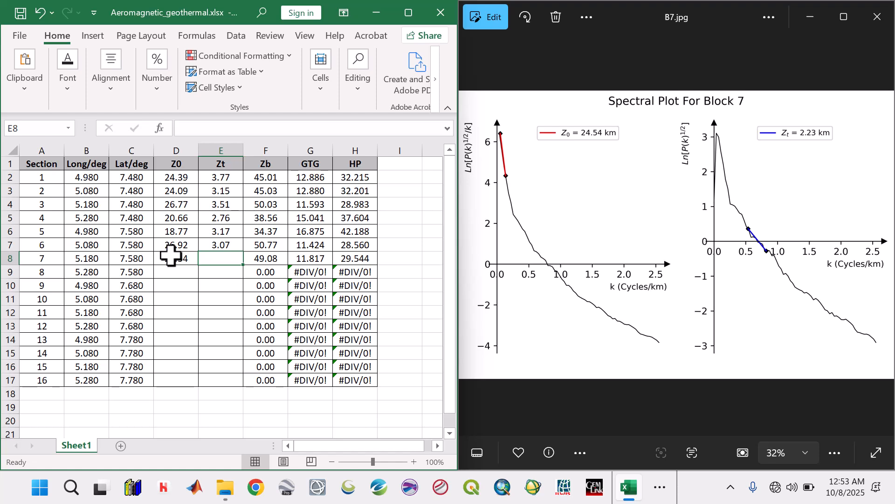
text(2.)
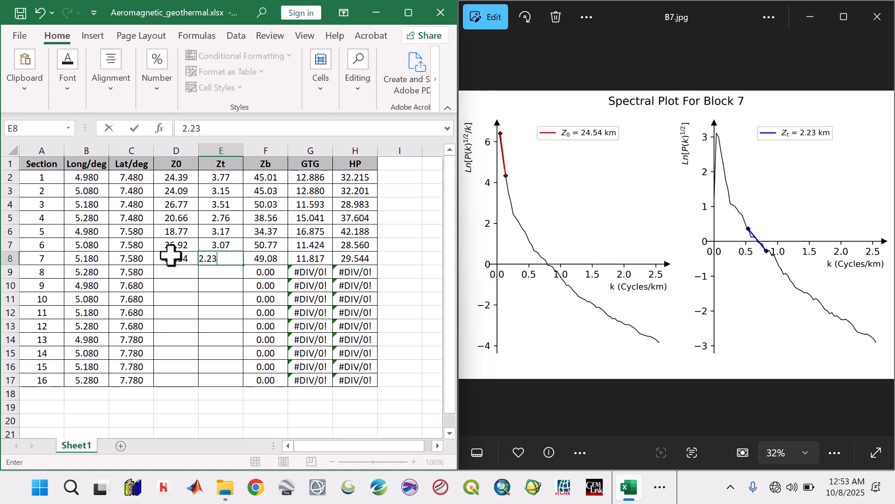
text(23)
key(Return)
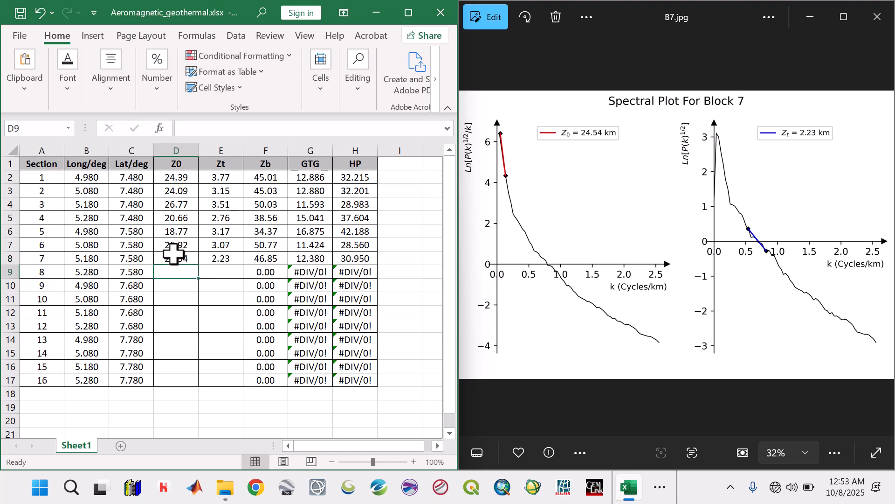
Step: Add the unit to the three depth column headers so they read Z0/km, Zt/km and Zb/km
double_click(183, 164)
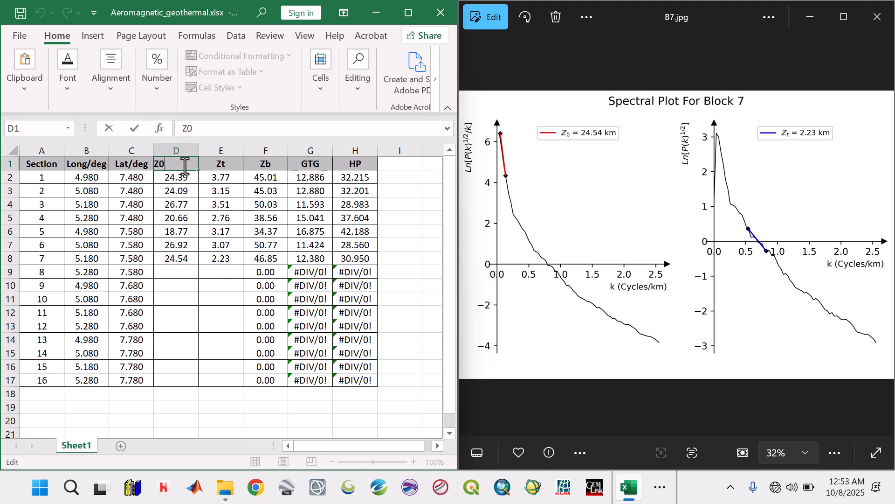
text(/km)
click(225, 162)
double_click(226, 162)
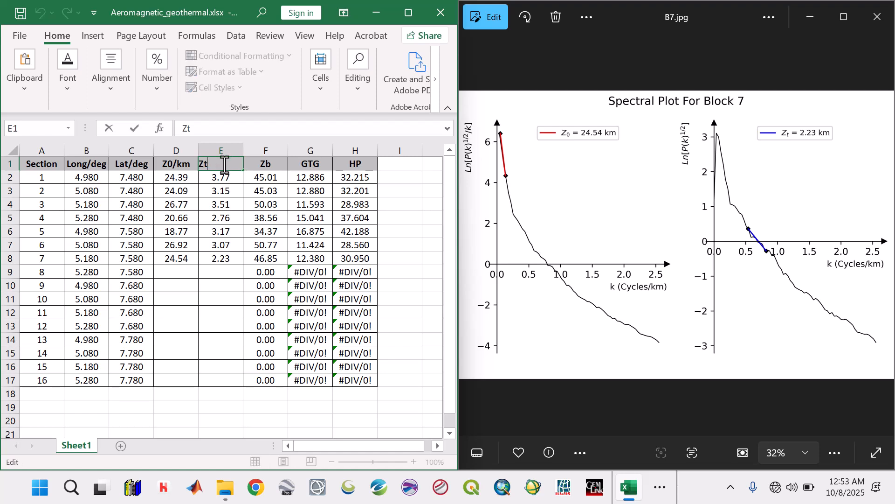
text(/km)
click(281, 164)
double_click(282, 165)
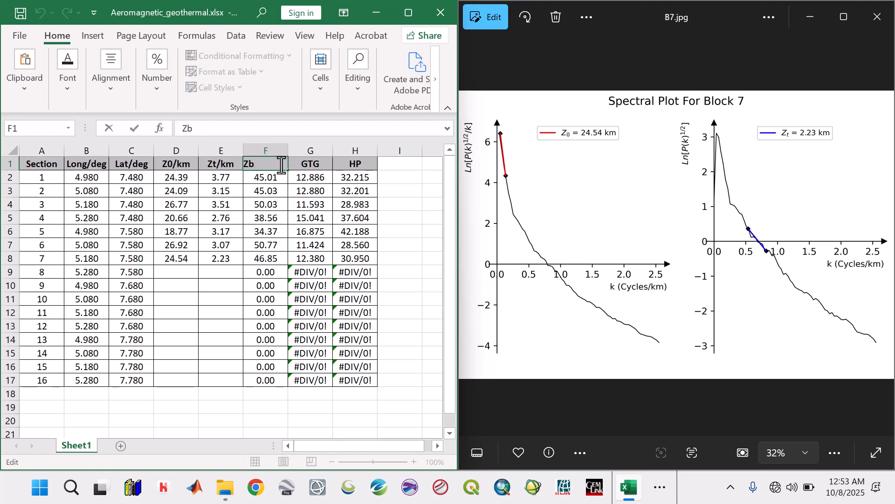
text(/km)
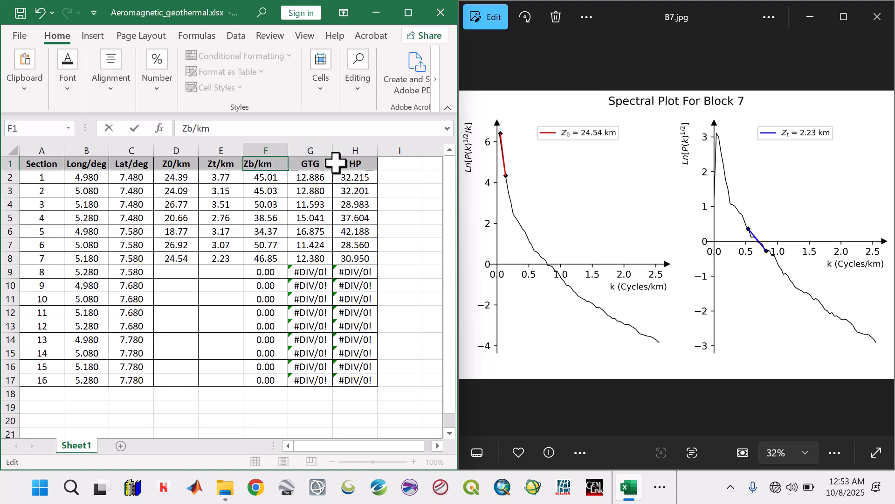
click(322, 164)
Step: Show the Block 8 spectral plot and enter its Z0 18.32 and Zt 2.59 for section 8
click(163, 268)
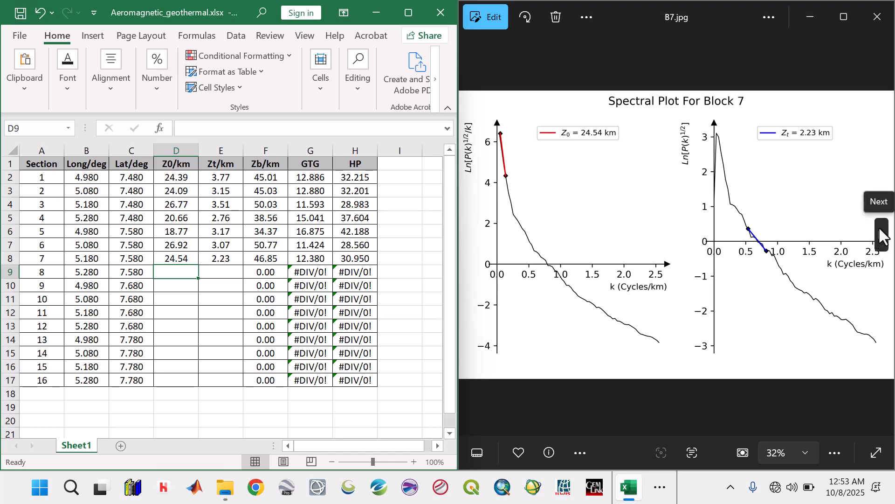
click(882, 234)
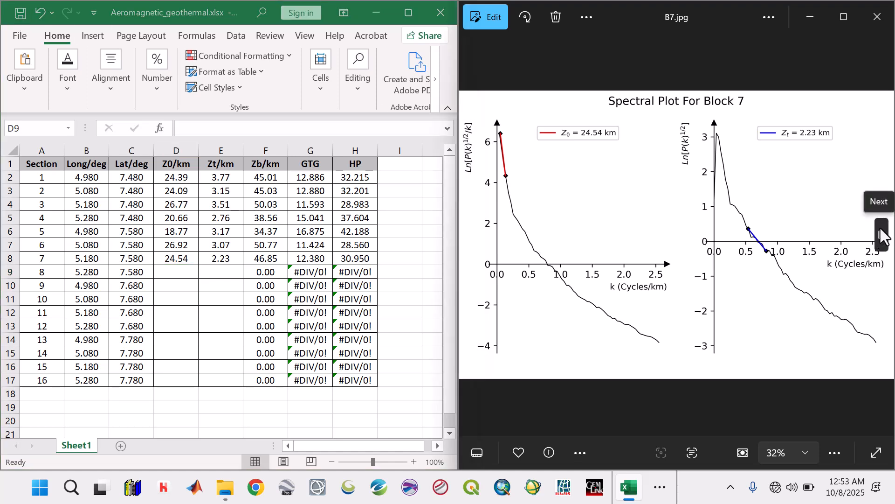
click(180, 273)
text(18.)
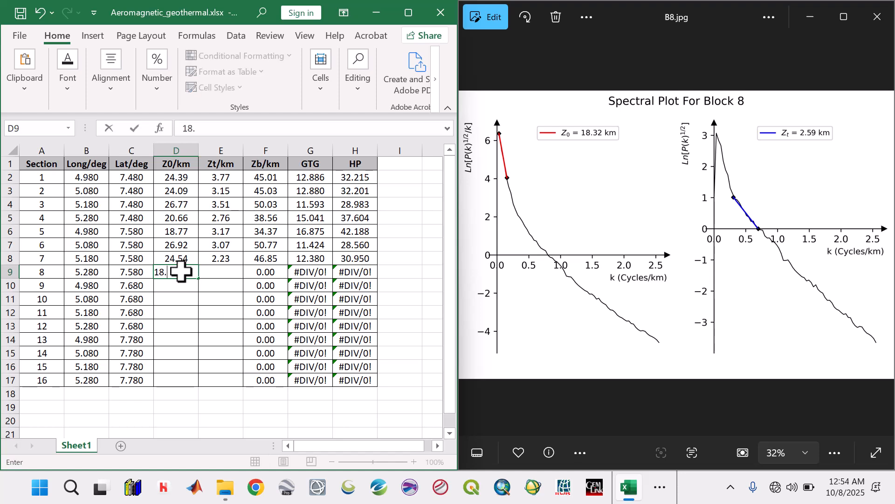
text(32)
key(Tab)
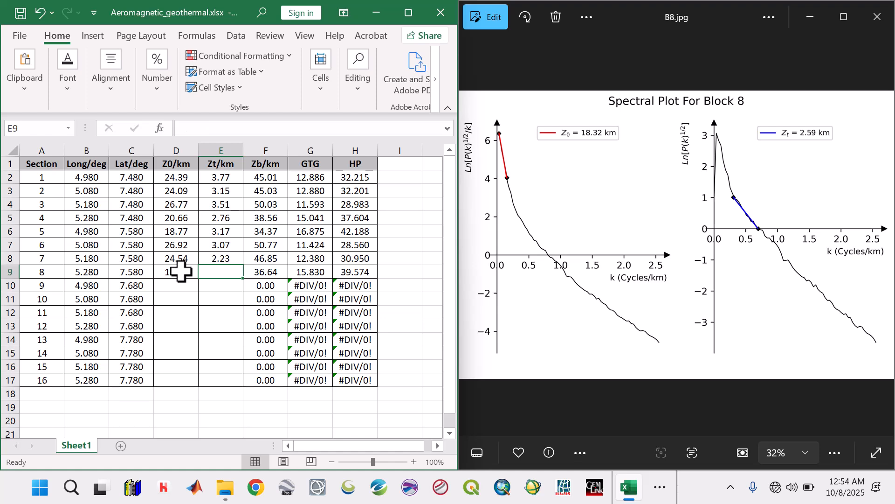
text(2)
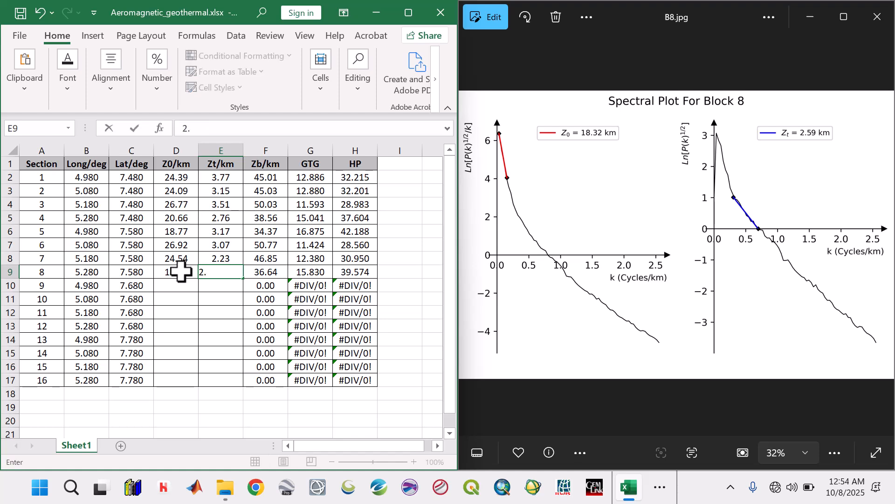
text(.59)
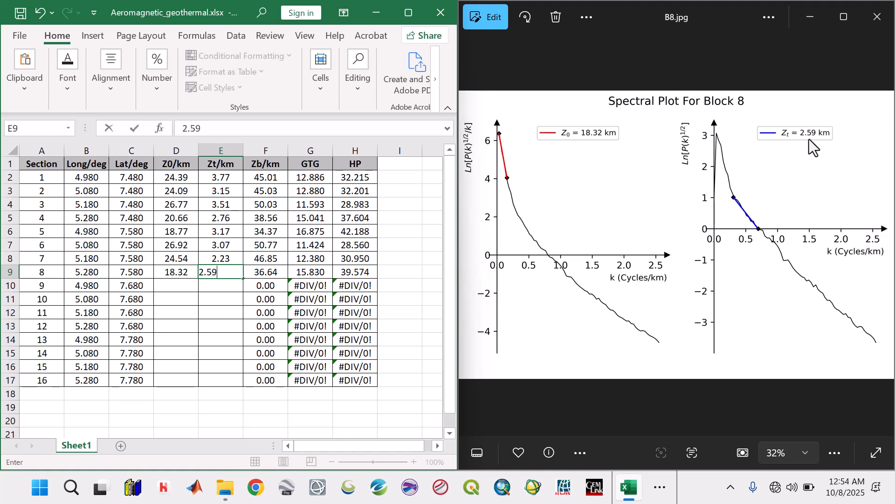
key(Return)
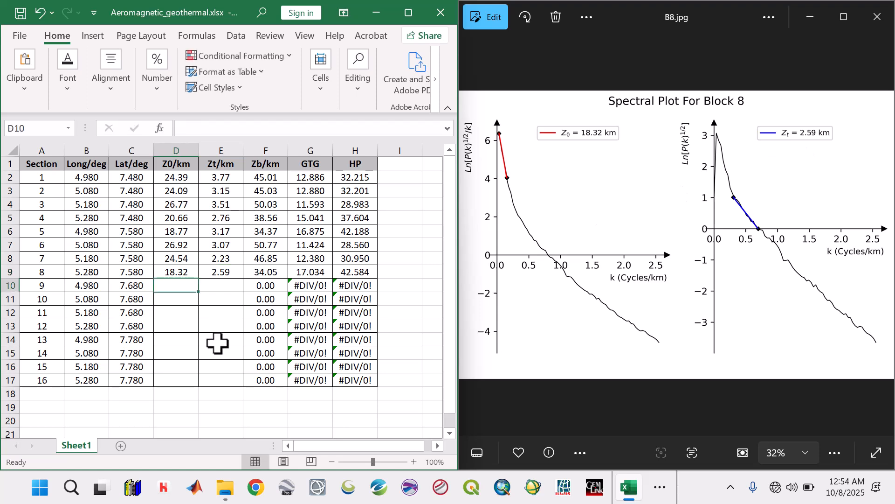
Step: Show the Block 9 spectral plot and enter its Z0 31.18 and Zt 2.42 for section 9
click(882, 235)
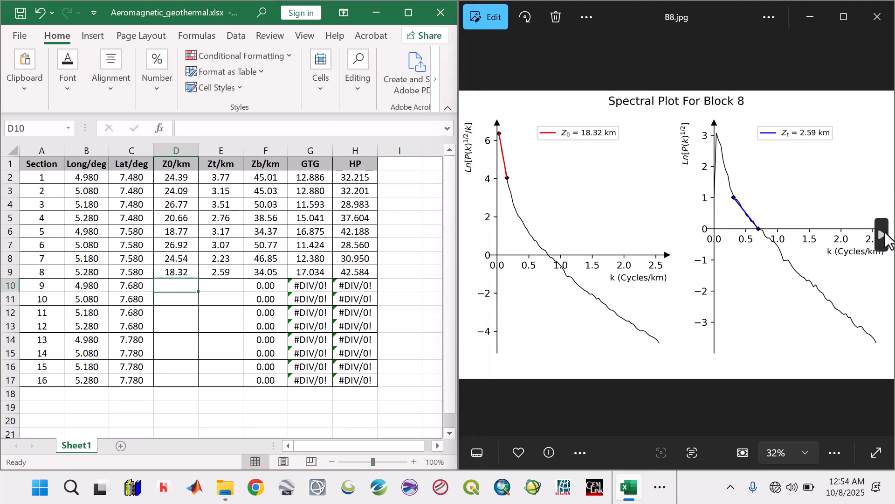
click(174, 284)
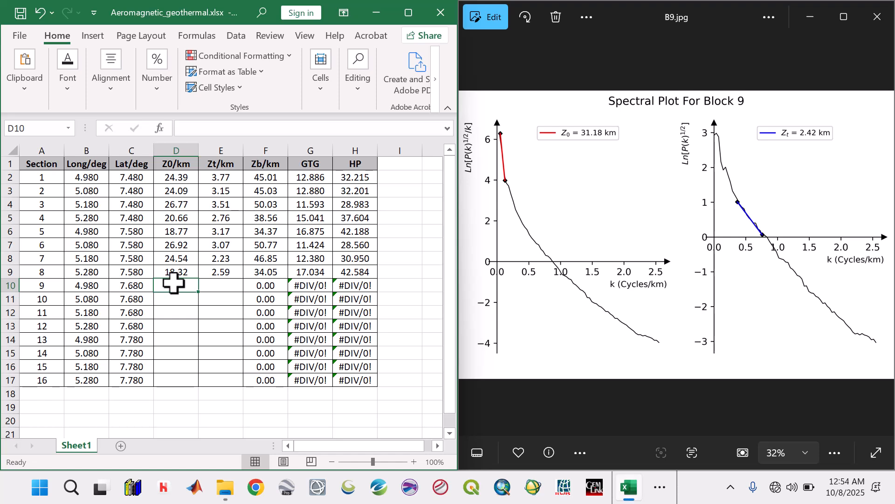
text(31.18)
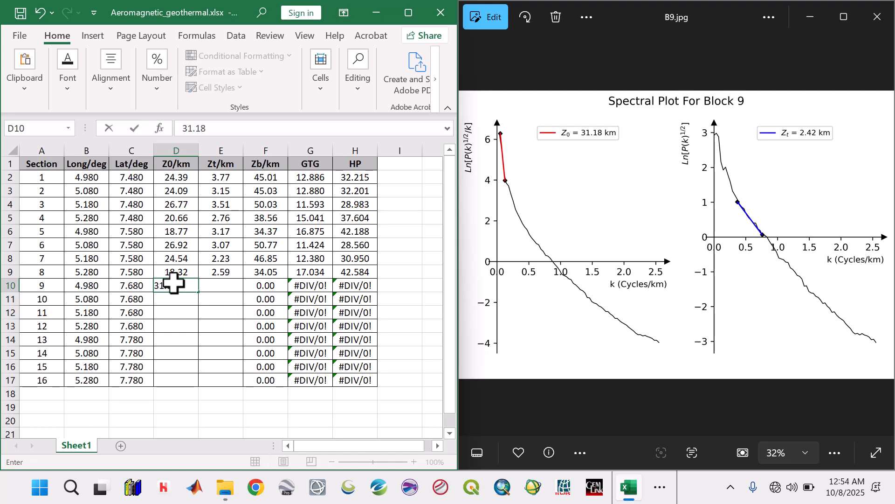
key(Tab)
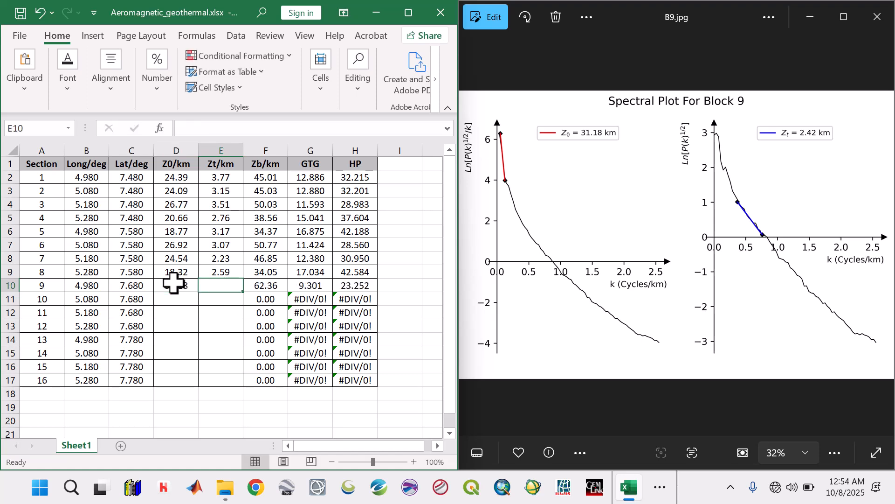
text(2)
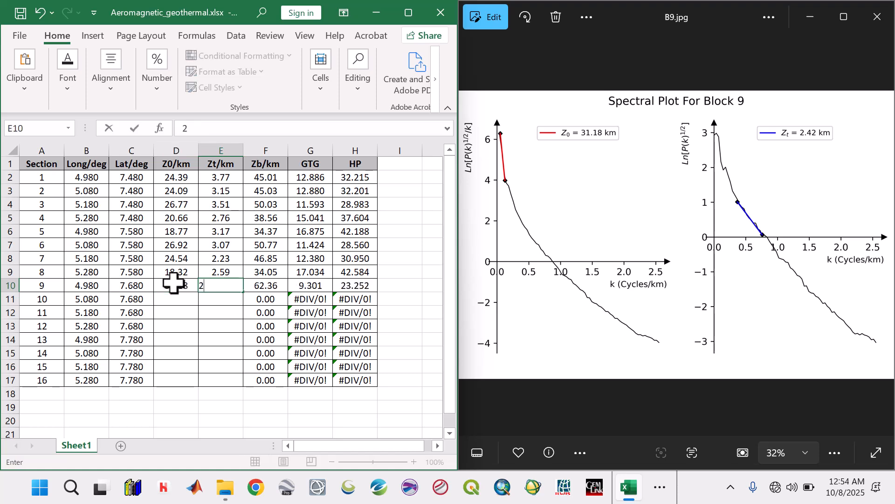
text(.42)
key(Return)
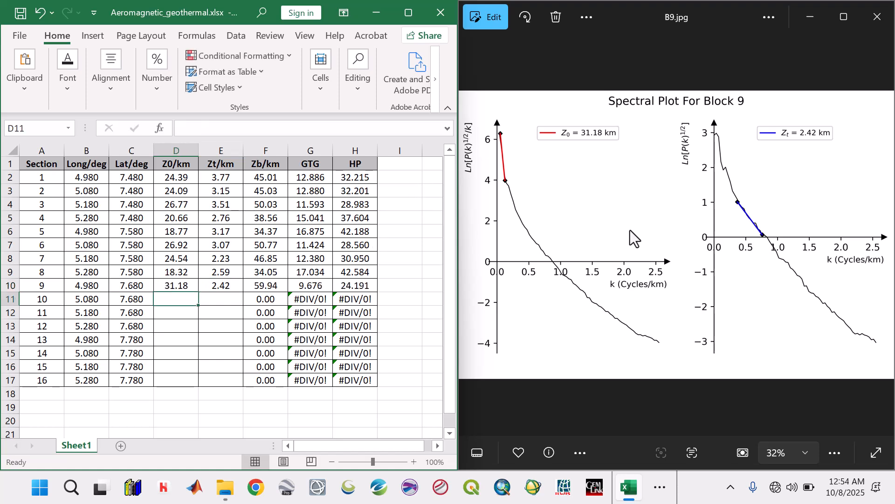
Step: Show the Block 10 spectral plot and enter its Z0 30.34 and Zt 2.41 for section 10
mouse_move(847, 120)
click(881, 236)
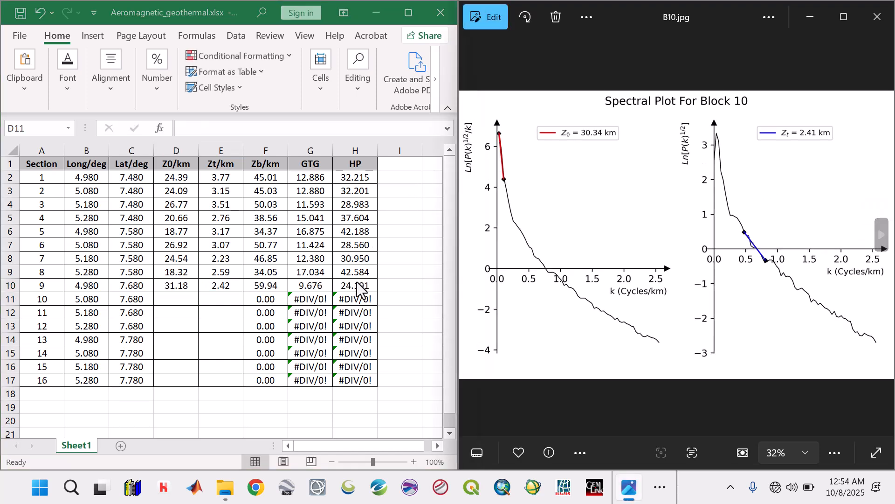
click(178, 299)
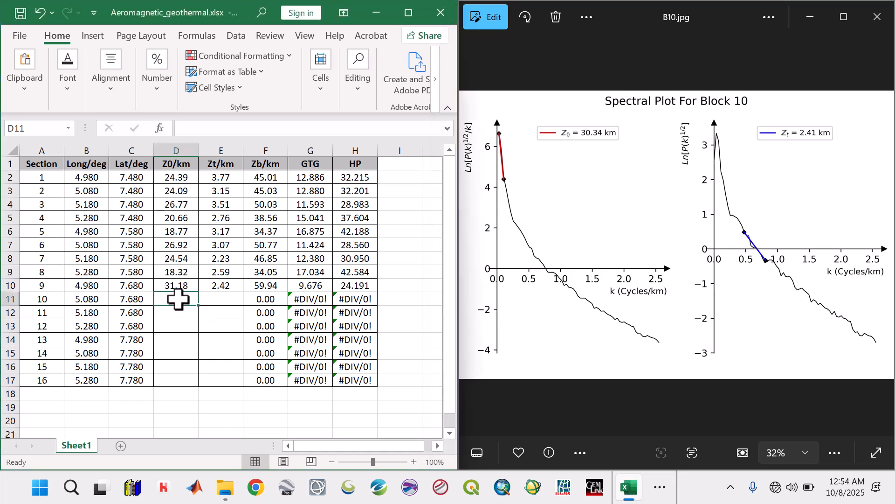
text(30.34)
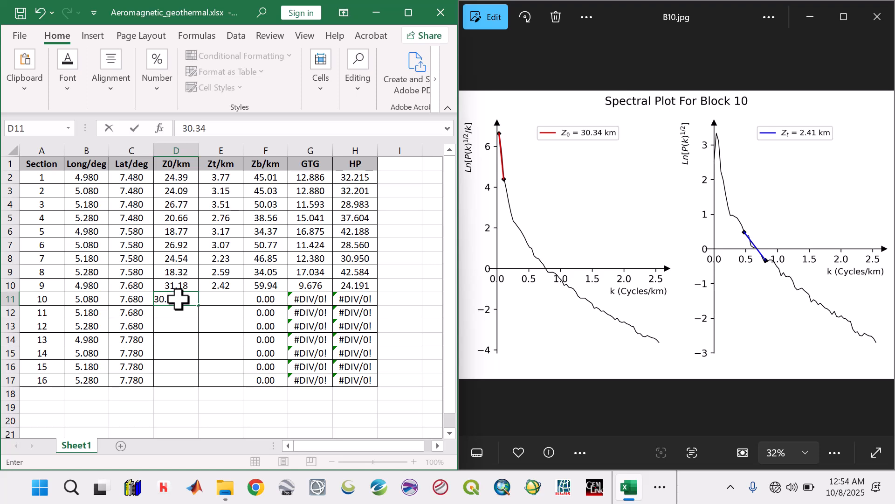
key(Tab)
text(2.)
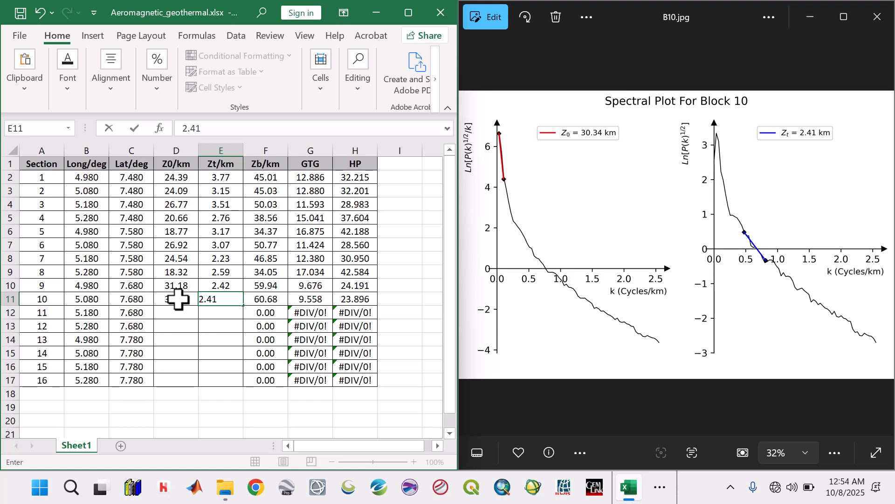
key(Return)
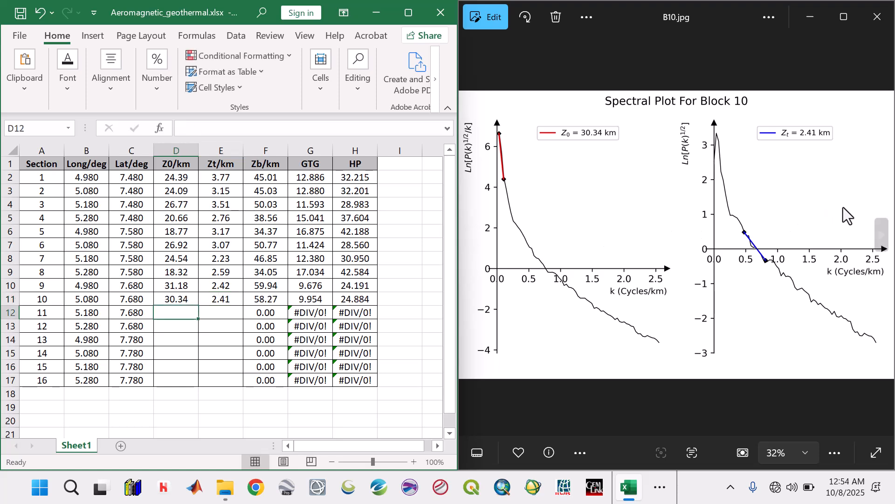
Step: Show the Block 11 spectral plot and enter its Z0 19.91 and Zt 2.06 for section 11
click(882, 236)
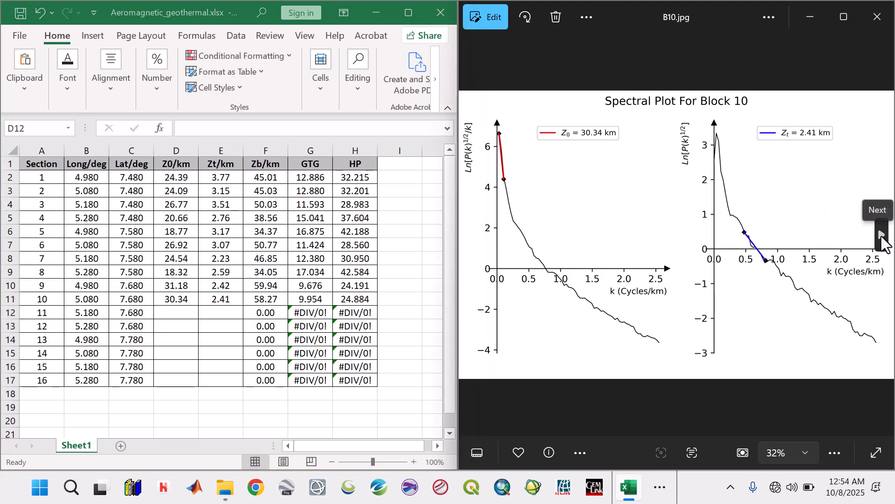
click(188, 311)
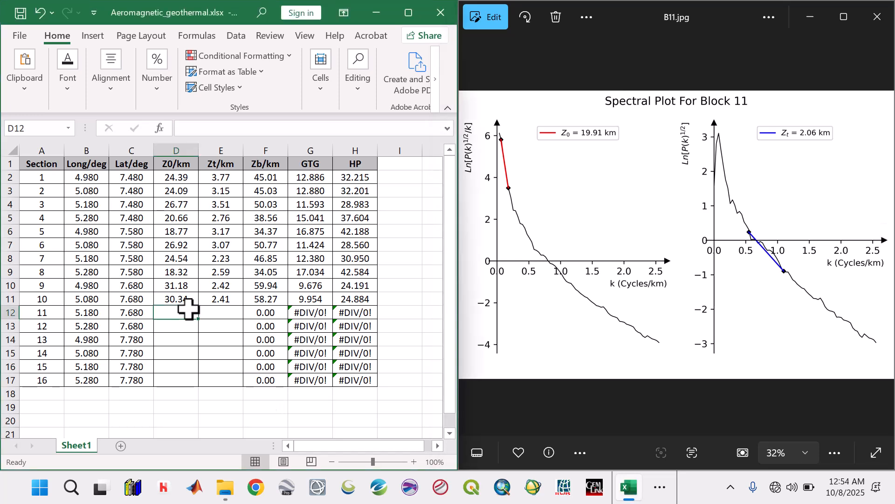
text(19.91)
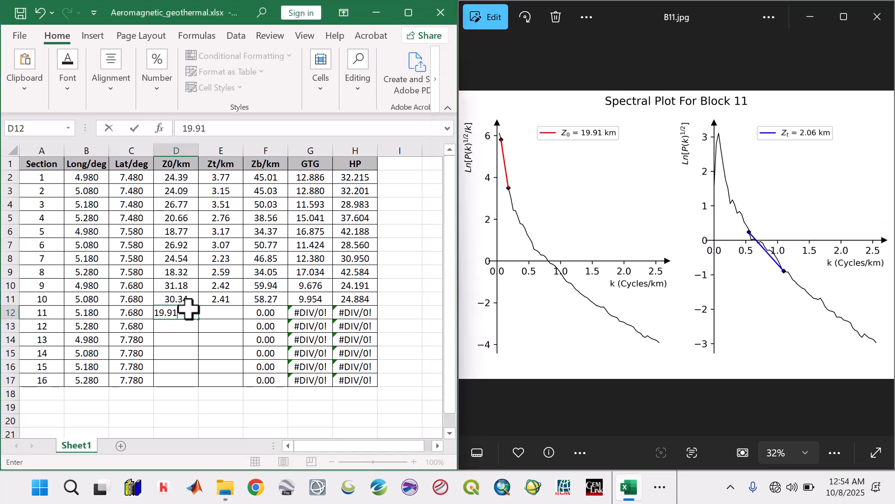
key(Tab)
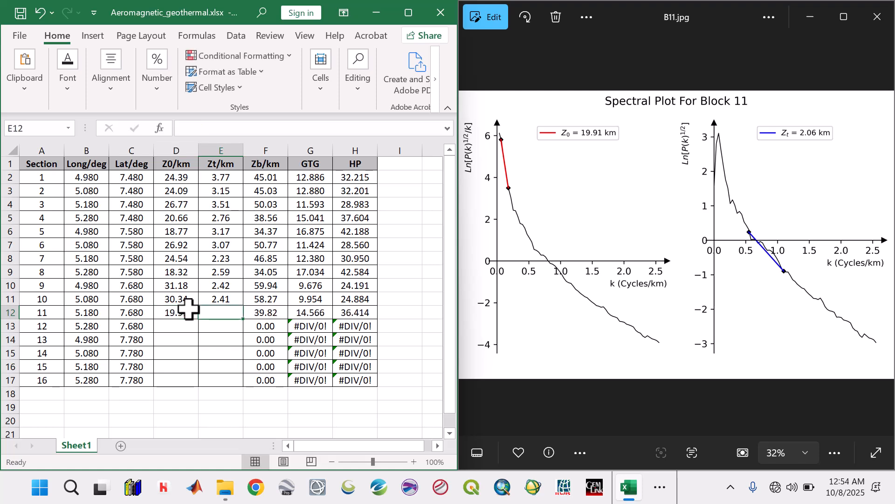
text(2.06)
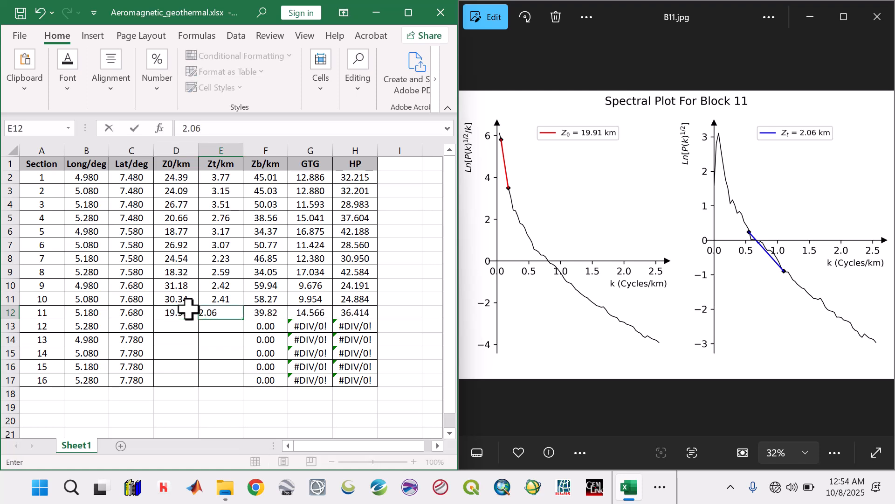
key(Return)
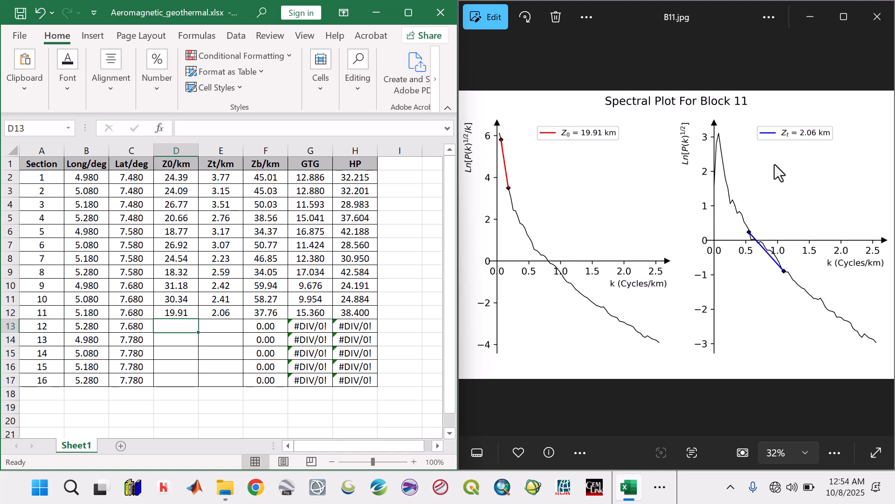
Step: Show the Block 12 spectral plot and enter its Z0 18.31 and Zt 2.47 for section 12
mouse_move(883, 238)
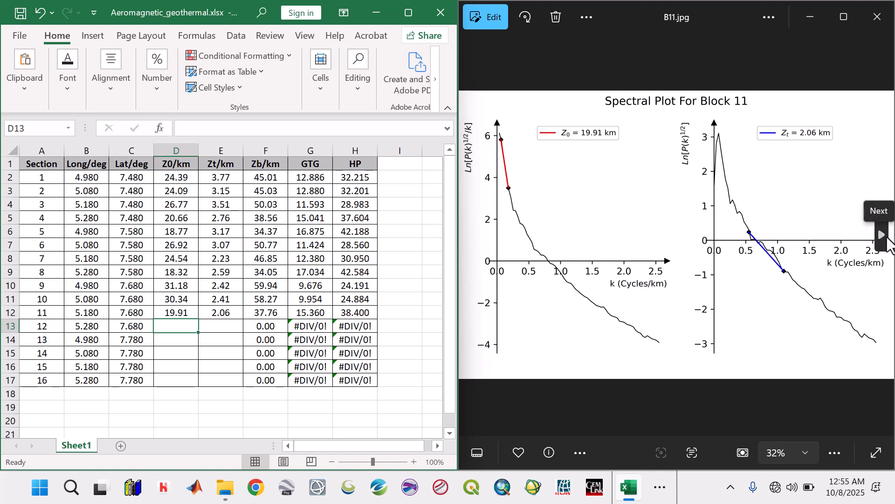
click(883, 238)
click(169, 327)
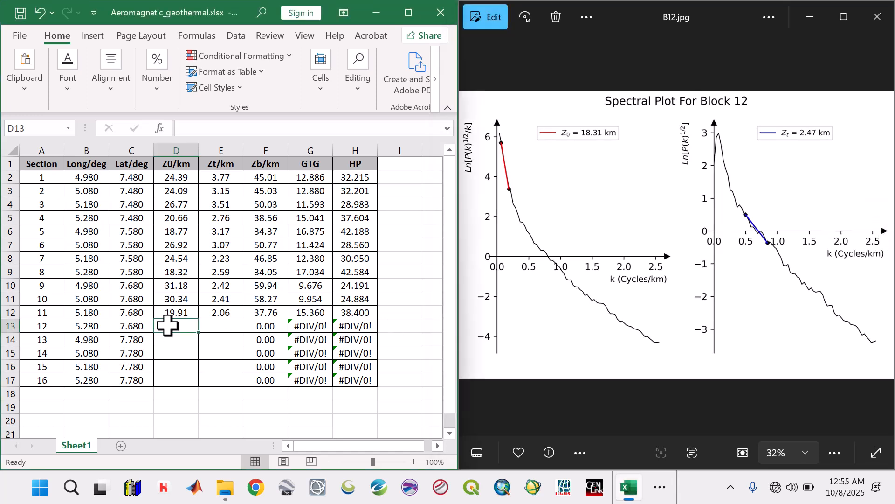
text(18)
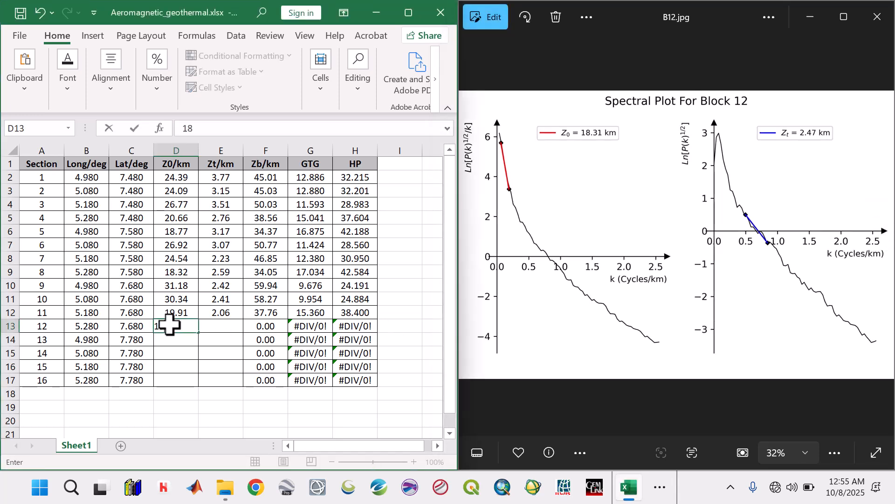
text(.31)
key(Tab)
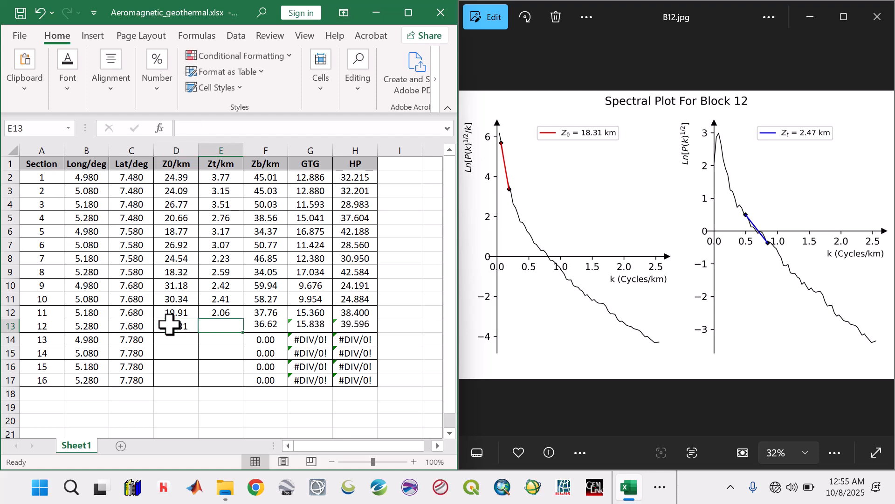
text(2.47)
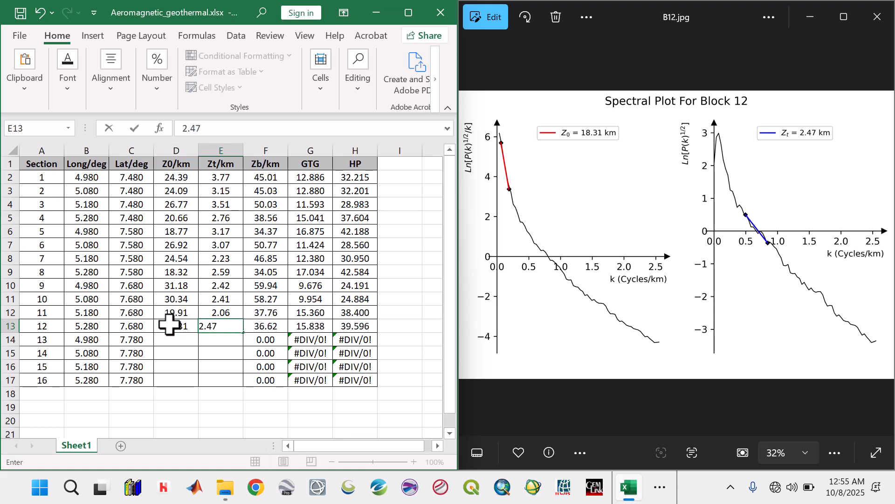
key(Return)
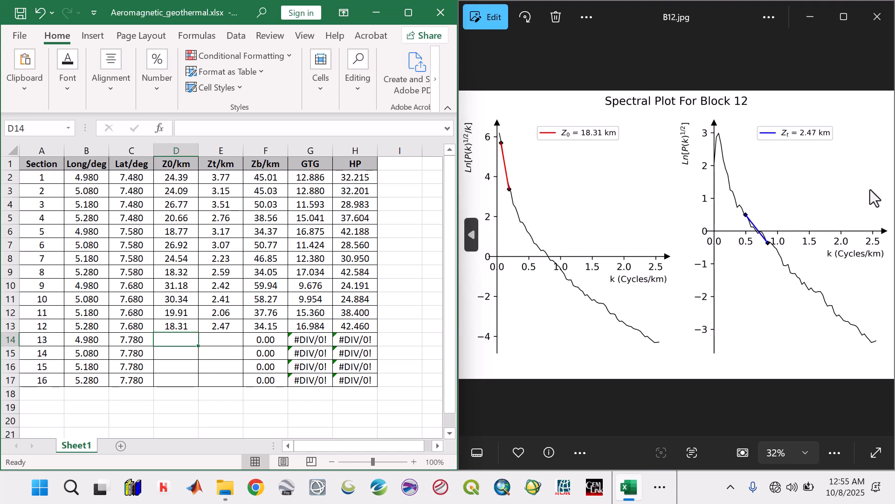
Step: Show the Block 13 spectral plot and enter its Z0 17.02 and Zt 2.37 for section 13
mouse_move(880, 215)
click(881, 234)
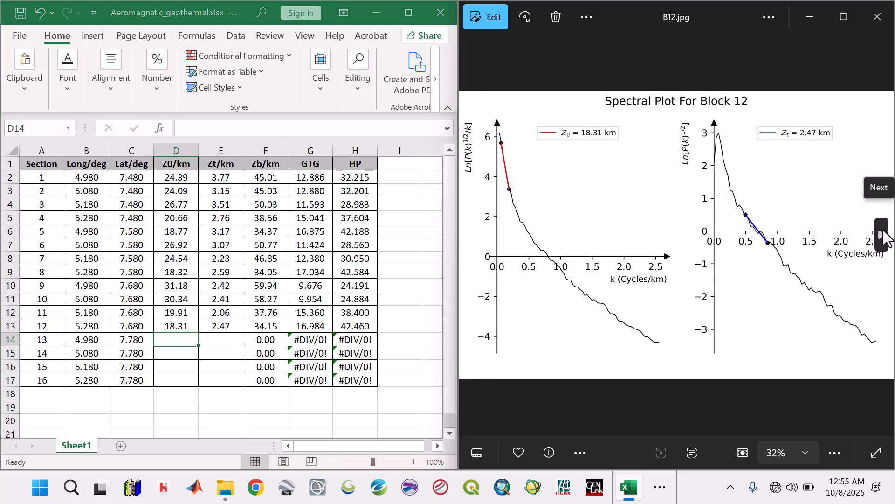
click(184, 341)
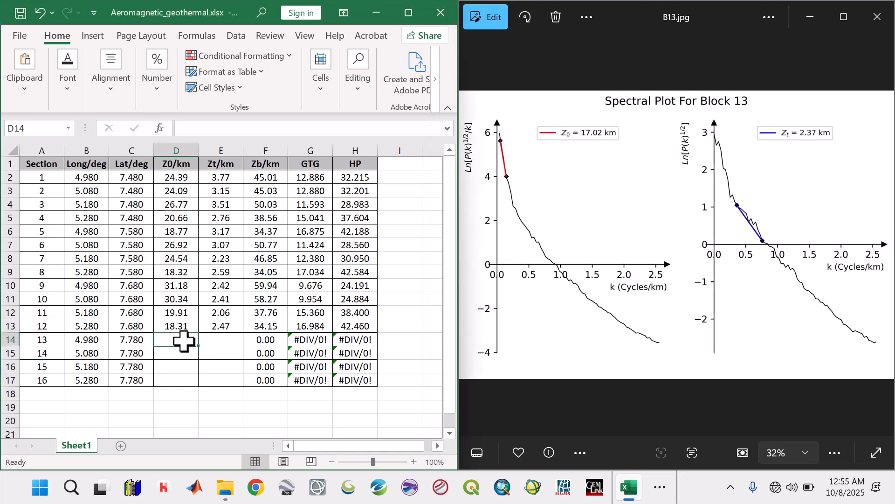
text(17.02)
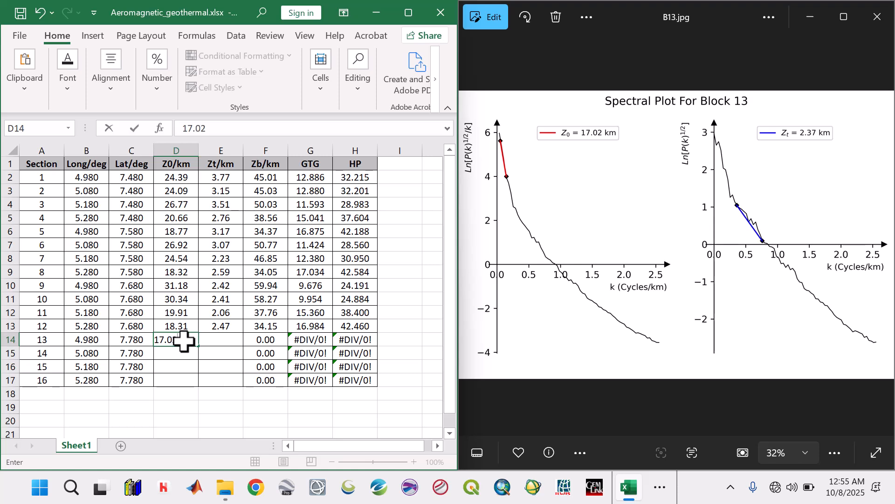
key(Tab)
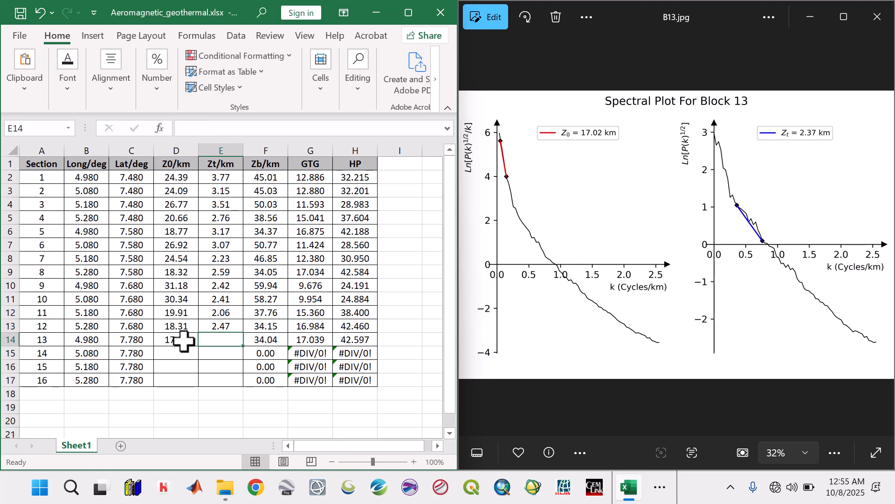
text(2.37)
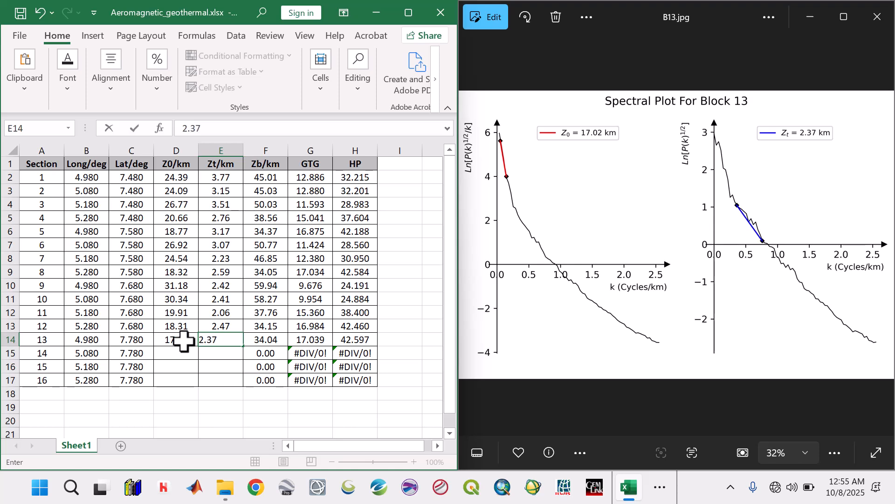
key(Return)
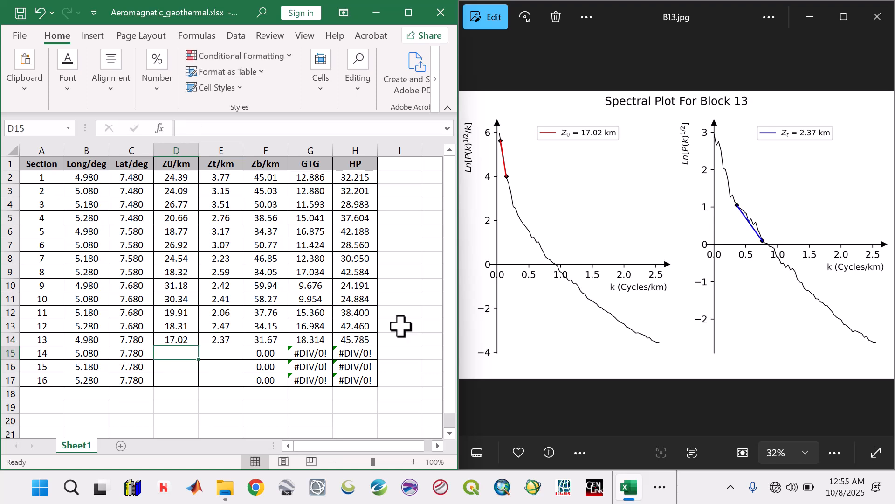
Step: Show the Block 14 spectral plot and enter its Z0 17.94 and Zt 2.93 for section 14
click(883, 237)
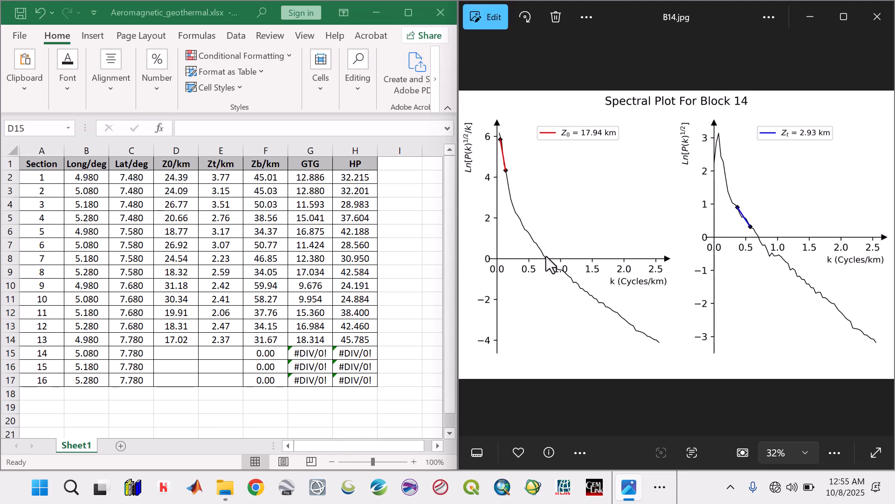
click(181, 353)
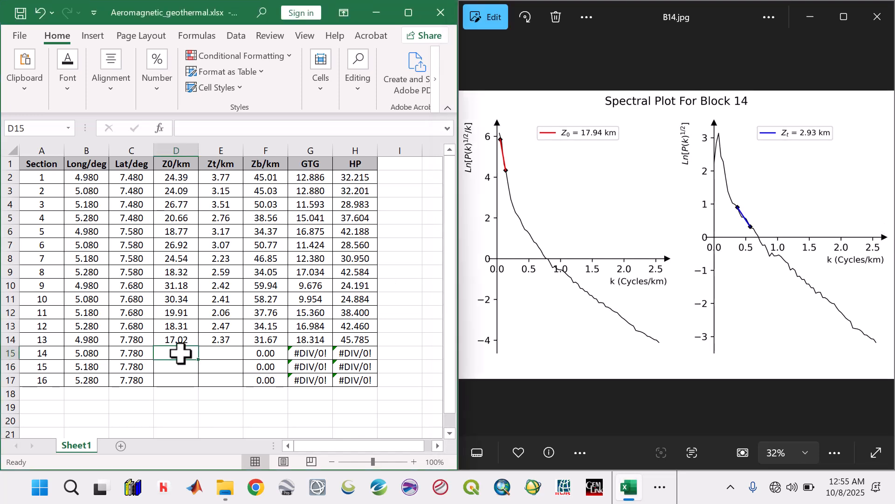
text(17.9)
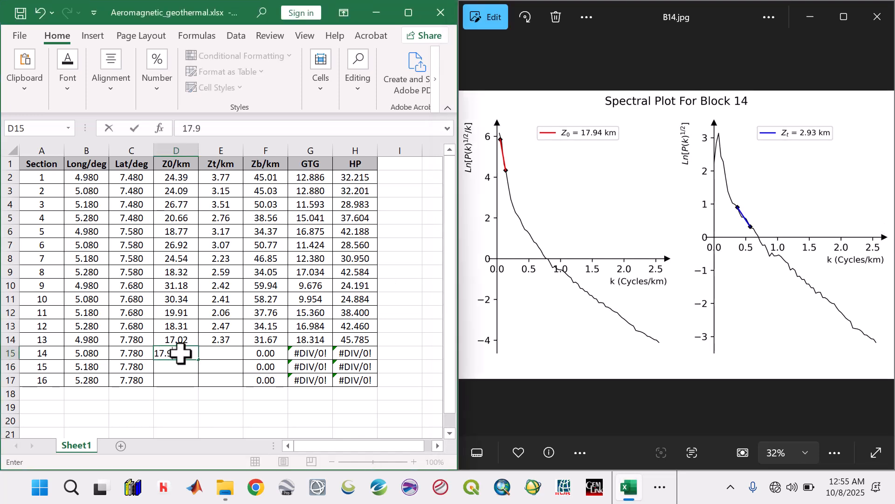
text(4)
key(Tab)
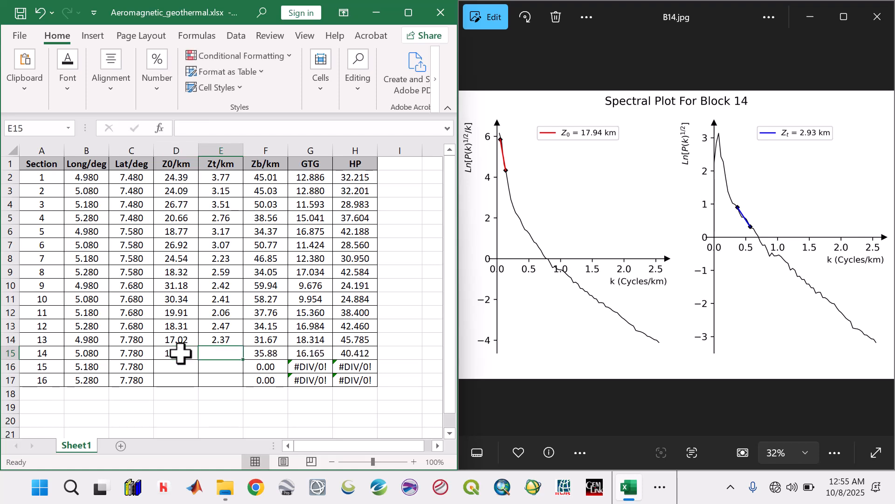
text(2.93)
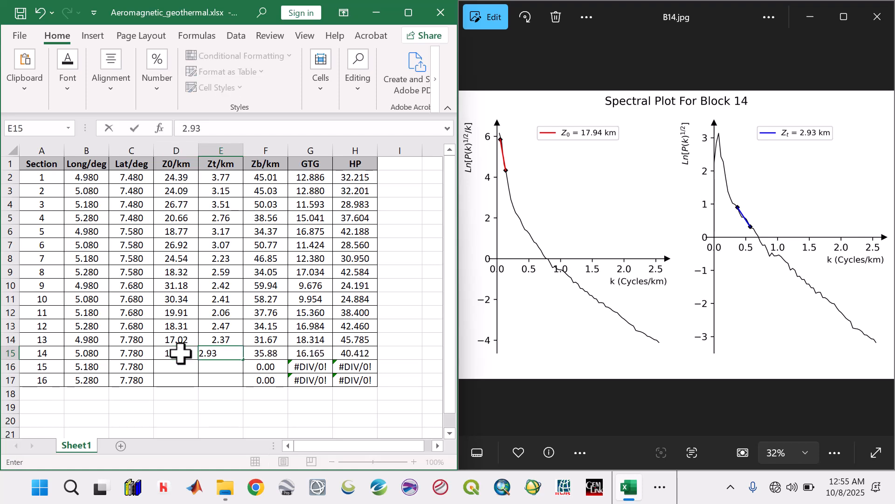
key(Return)
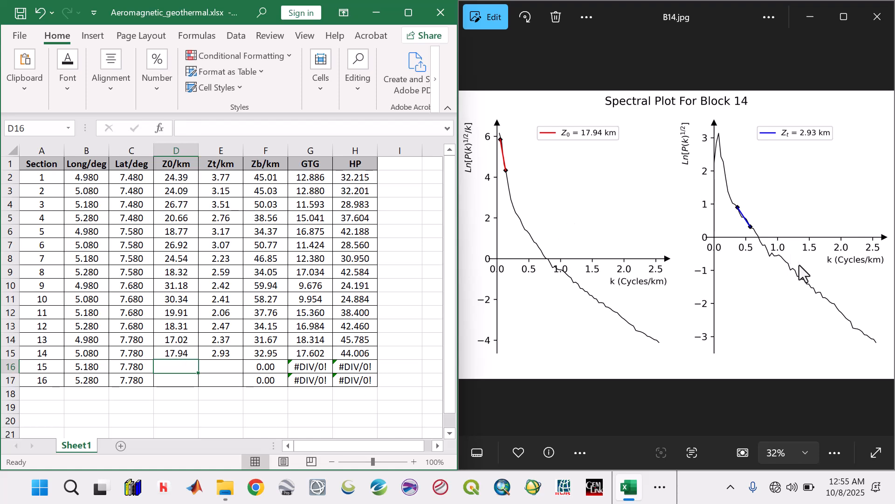
Step: Show the Block 15 spectral plot and enter its Z0 16.05 and Zt 3.48 for section 15
mouse_move(850, 234)
click(882, 234)
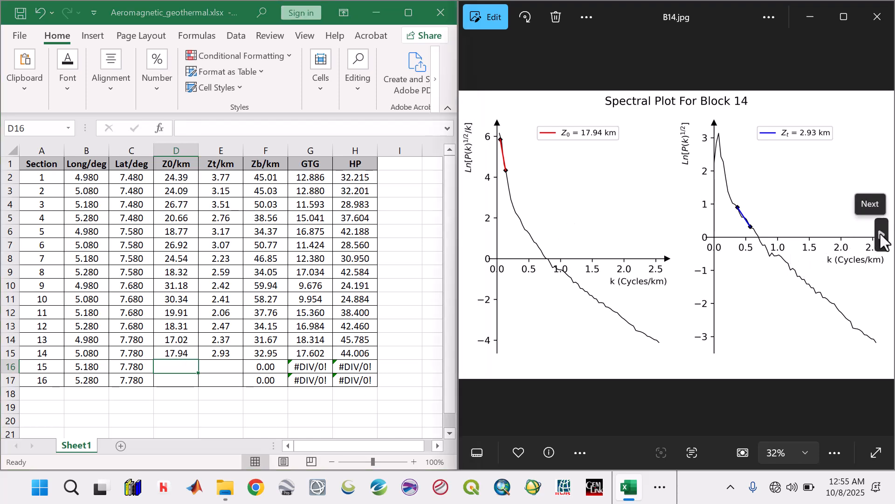
click(181, 368)
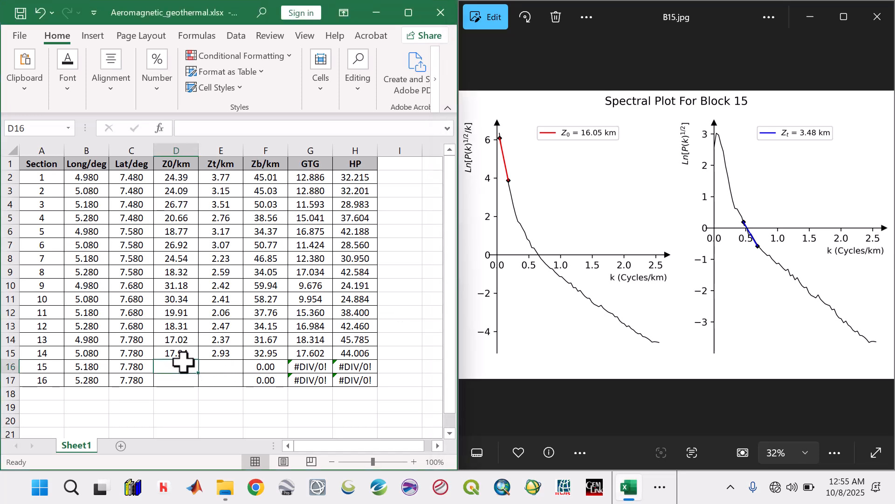
text(16)
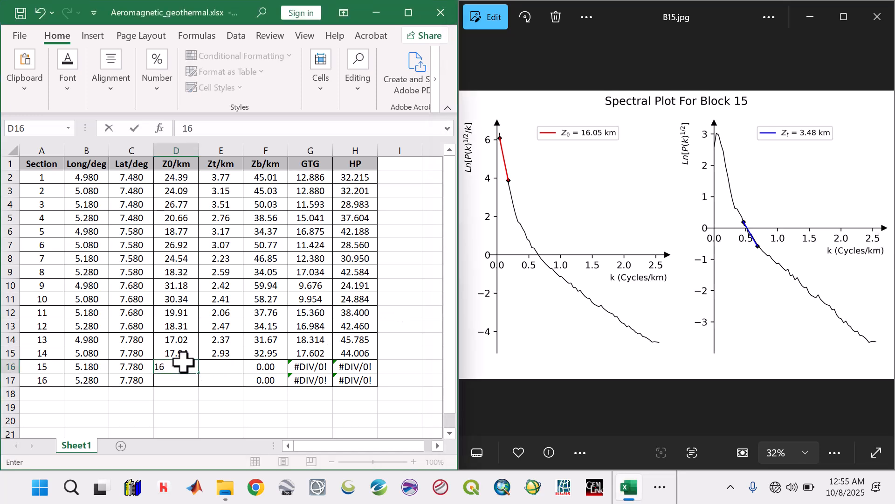
text(.05)
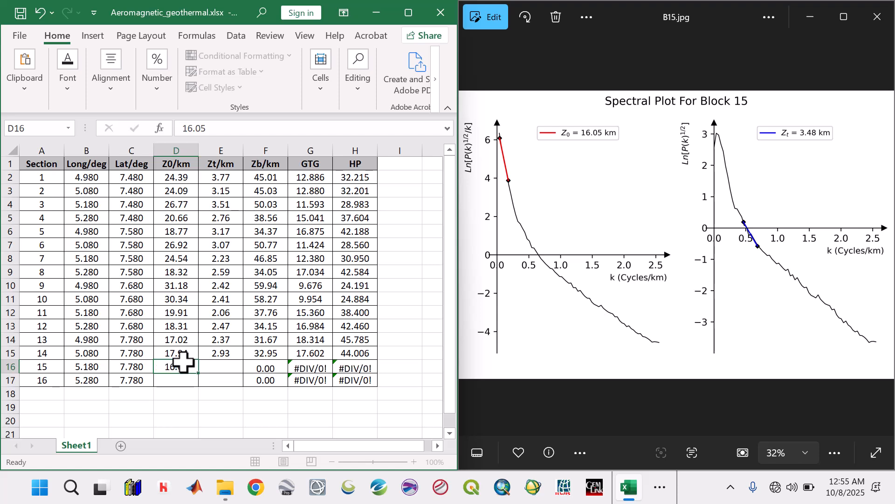
key(Tab)
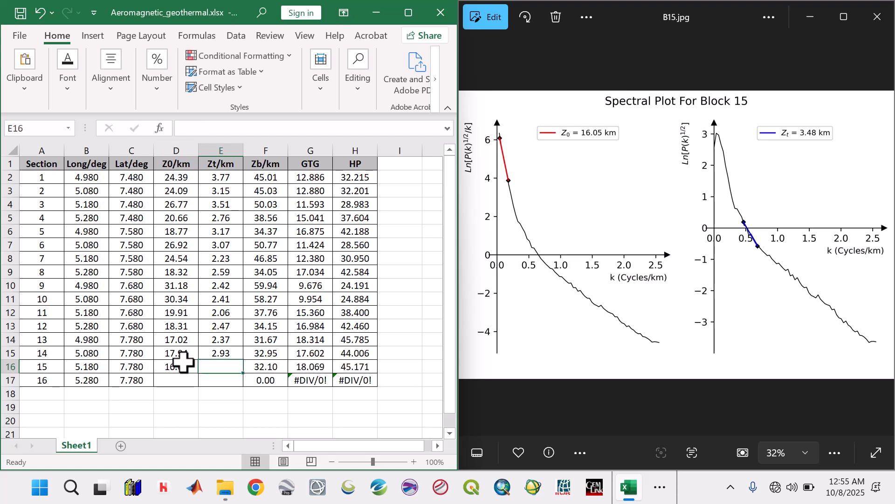
text(3.48)
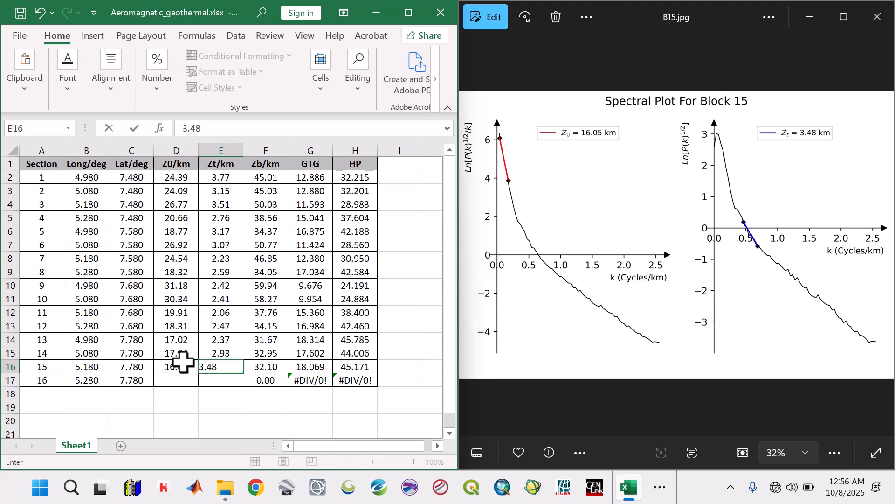
key(Return)
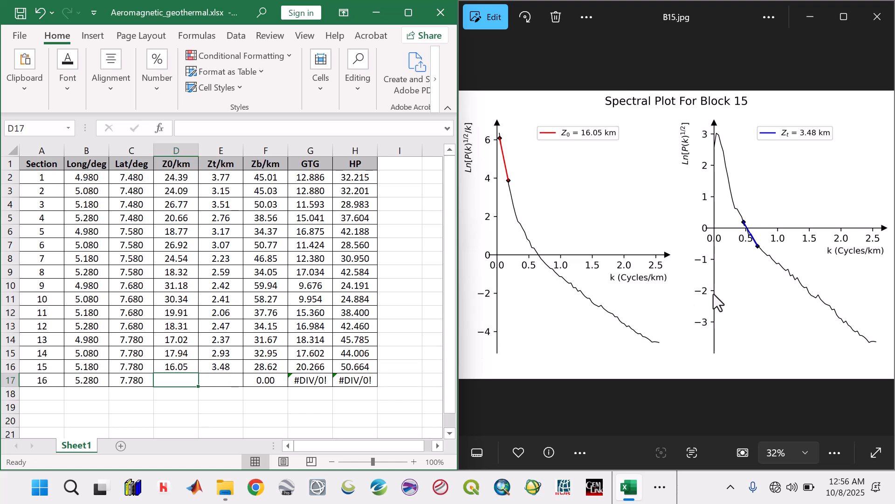
Step: Show the Block 16 spectral plot and enter its Z0 15.71 and Zt 2.82 for section 16
click(883, 236)
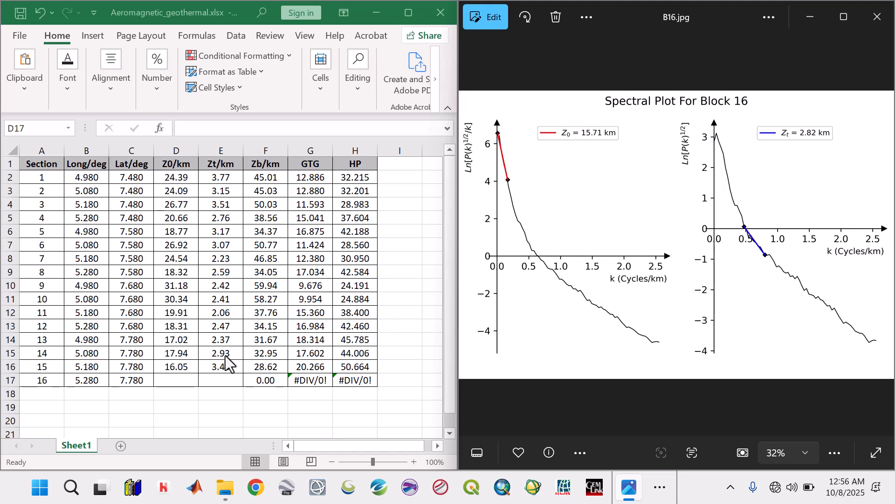
click(171, 379)
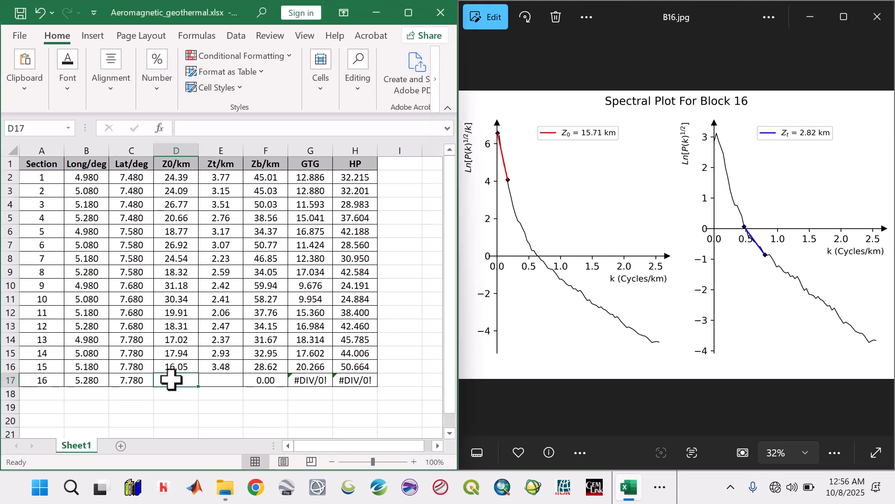
text(15.)
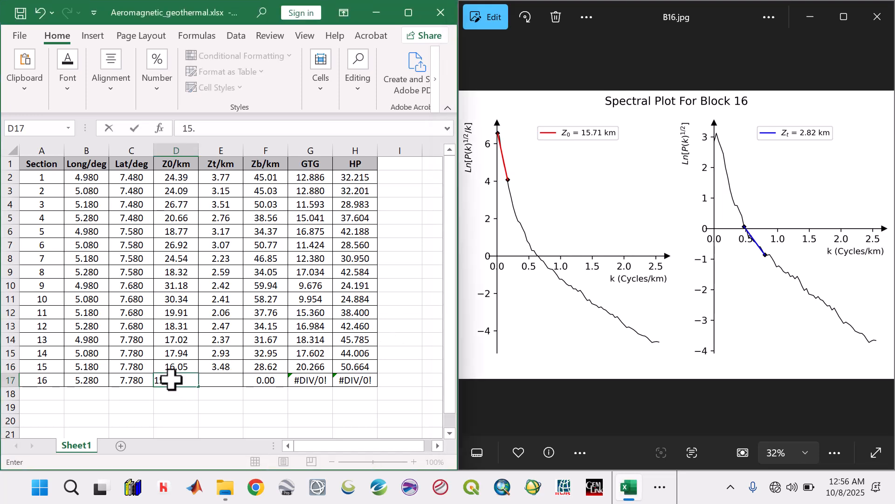
text(71)
key(Tab)
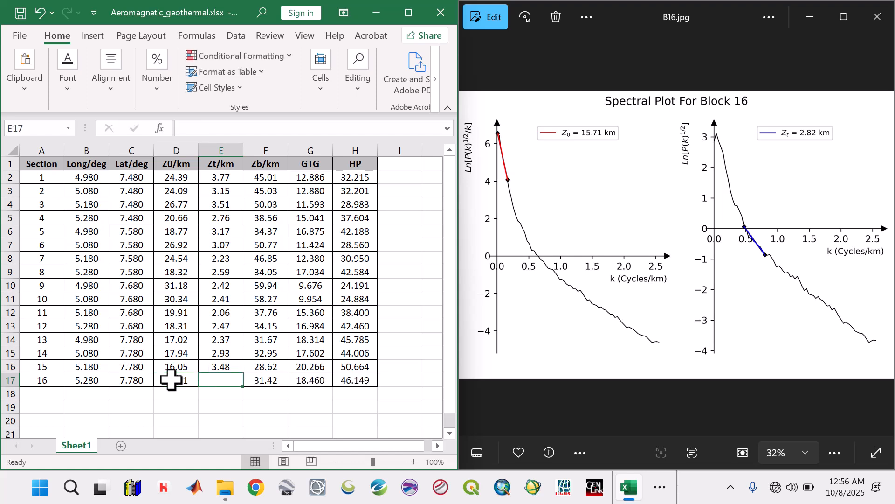
text(2.82)
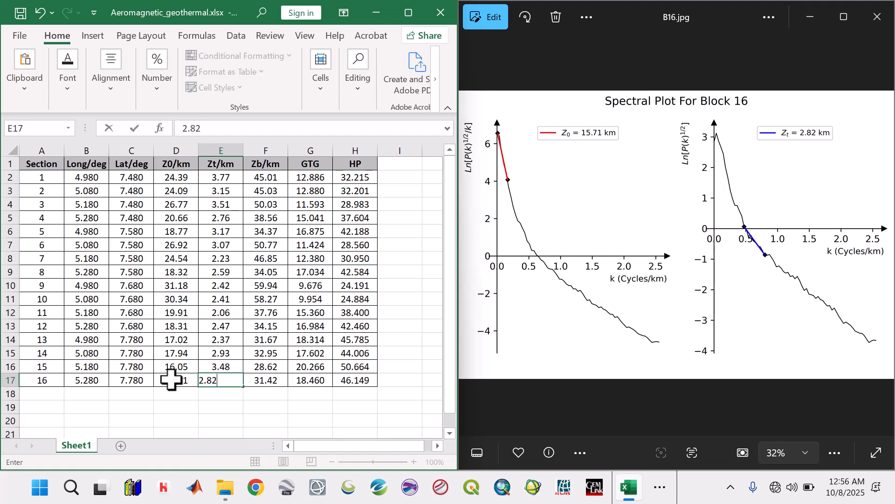
key(Return)
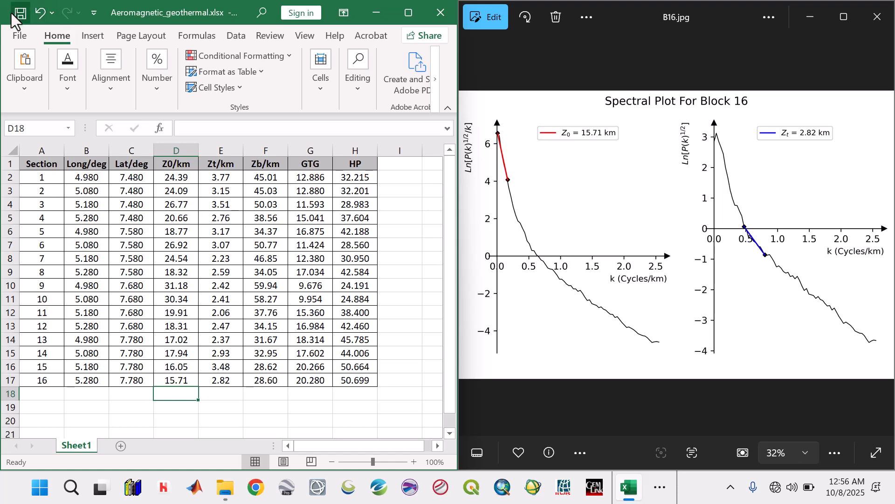
Step: Go back through the spectral plots to Block 1 and compare its Z0 and Zt with section 1 in the sheet
click(472, 238)
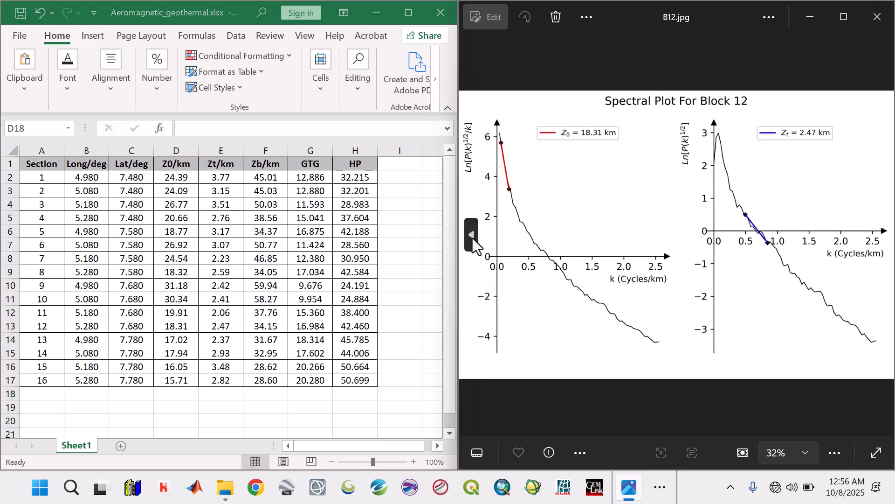
click(472, 237)
click(472, 238)
click(472, 238)
click(472, 238)
click(472, 238)
click(472, 238)
click(472, 237)
click(472, 238)
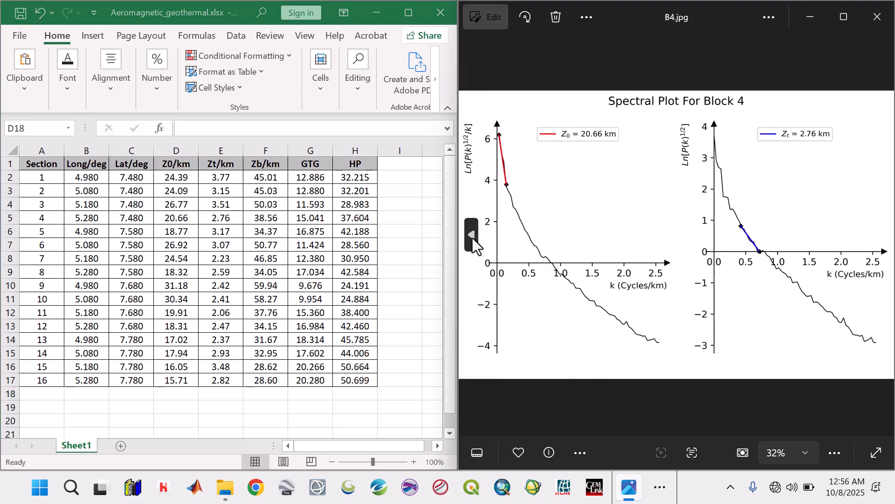
click(472, 238)
click(472, 238)
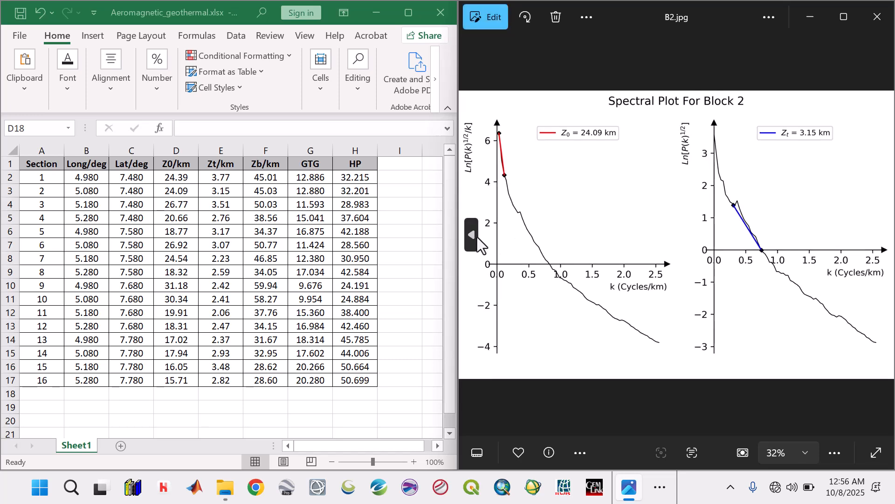
click(475, 236)
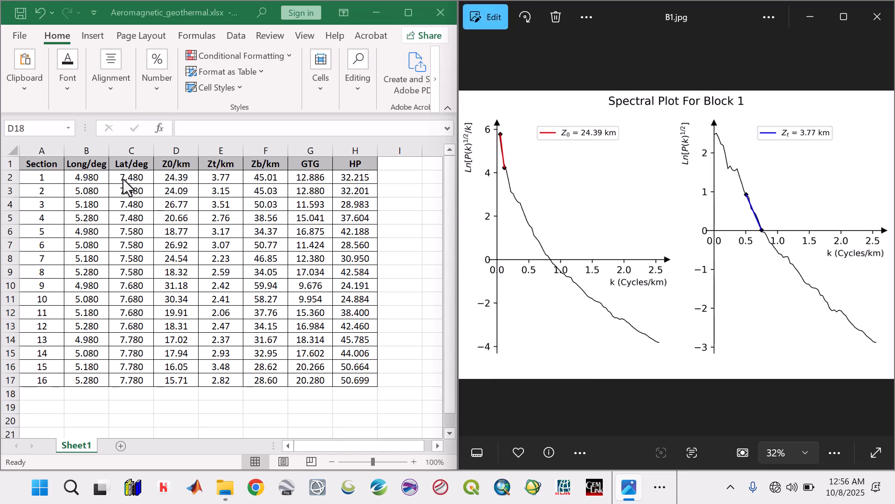
click(168, 182)
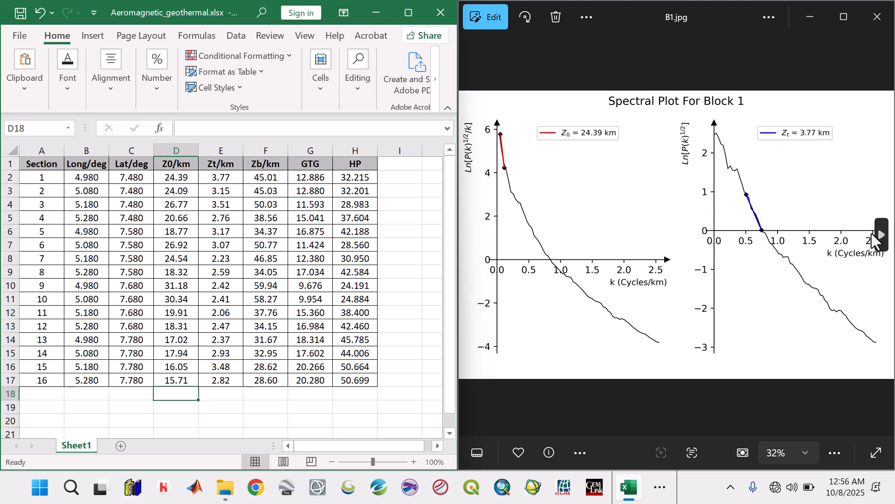
Step: Step through the Block 2 to Block 8 spectral plots and check their Z0 and Zt against the matching sections
click(882, 235)
click(881, 234)
click(882, 235)
click(882, 235)
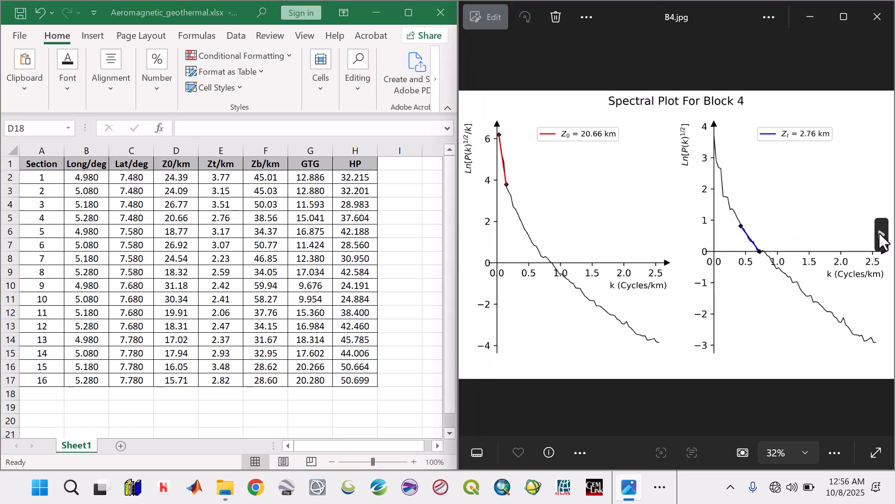
click(882, 234)
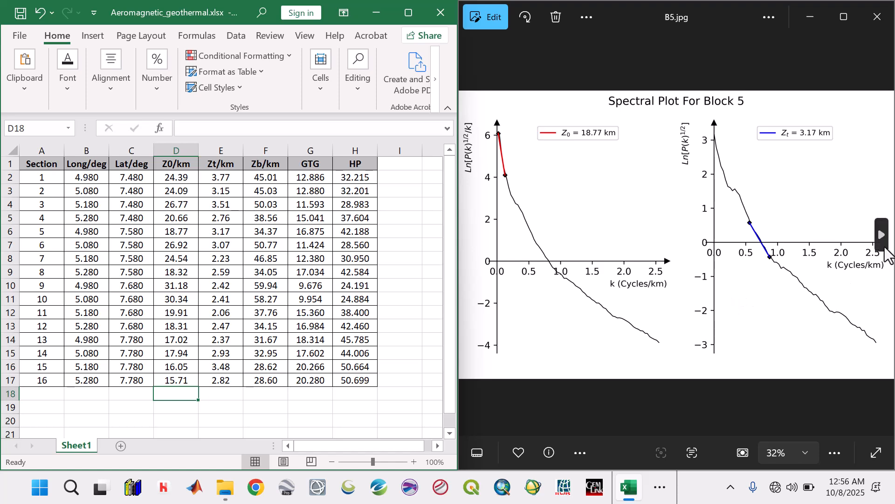
click(881, 240)
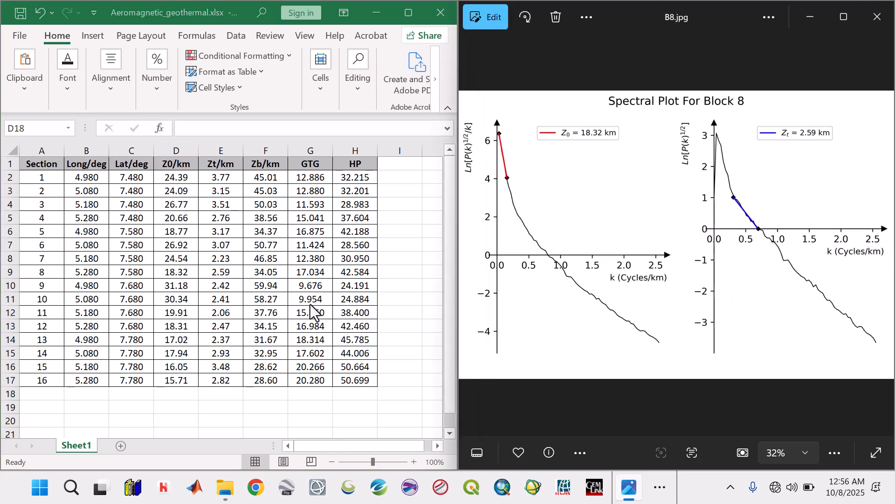
click(189, 203)
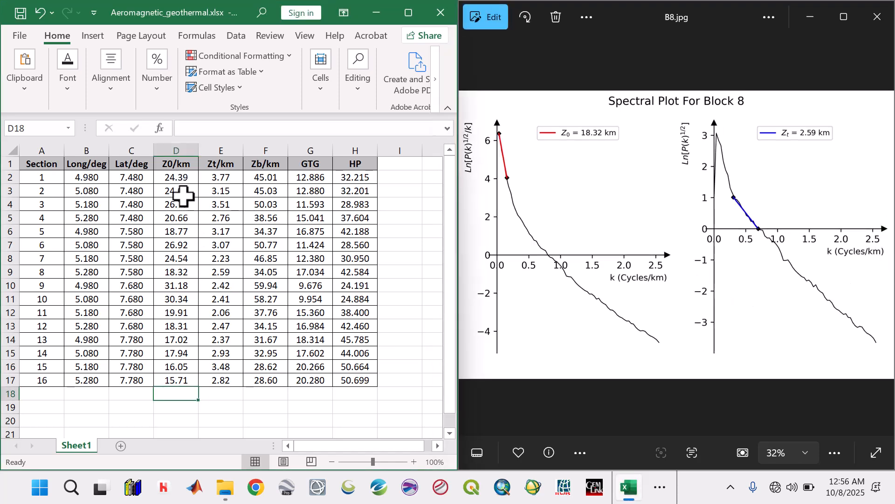
click(185, 272)
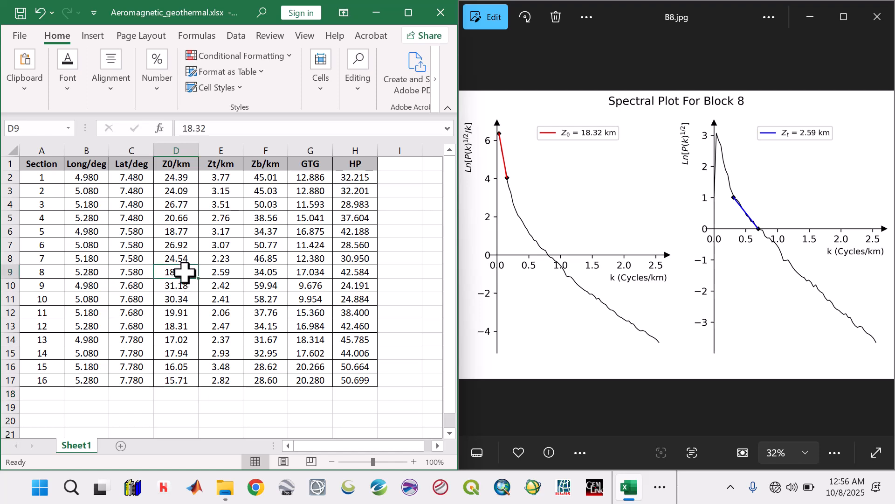
Step: Review the Z0 and Zt entries of the sections from 9 to 16 in the sheet
click(226, 287)
click(212, 312)
click(211, 378)
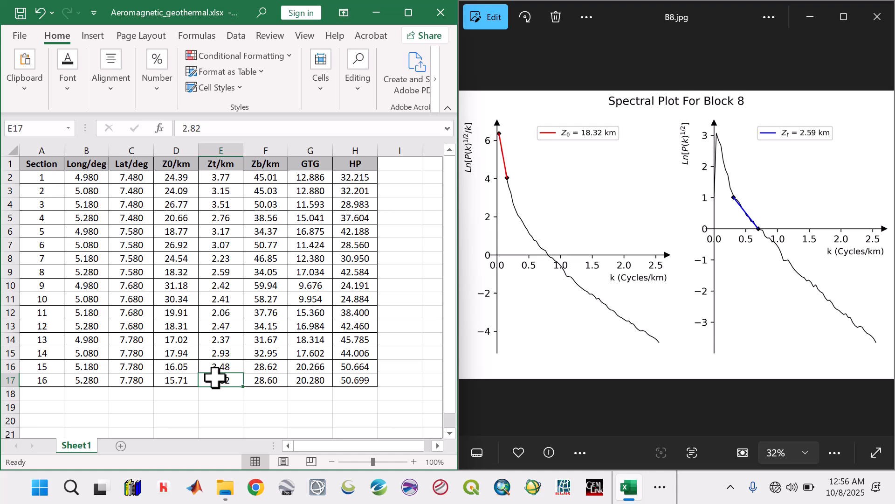
click(171, 378)
click(179, 331)
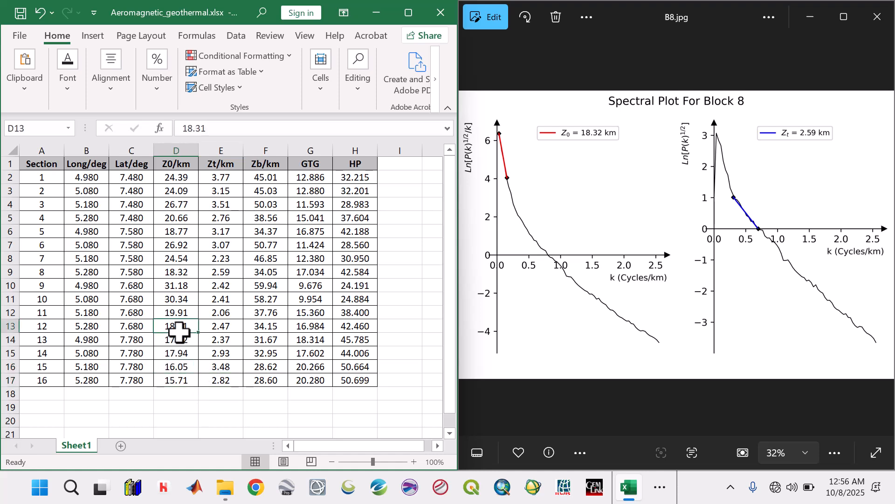
click(176, 366)
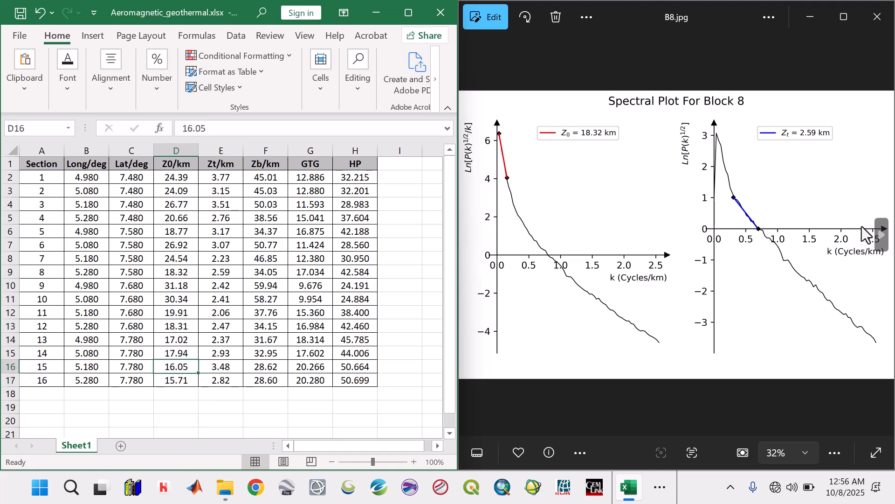
Step: Show the Block 9, 10 and 11 spectral plots in turn and check their Z0 and Zt against sections 9 to 11
click(881, 235)
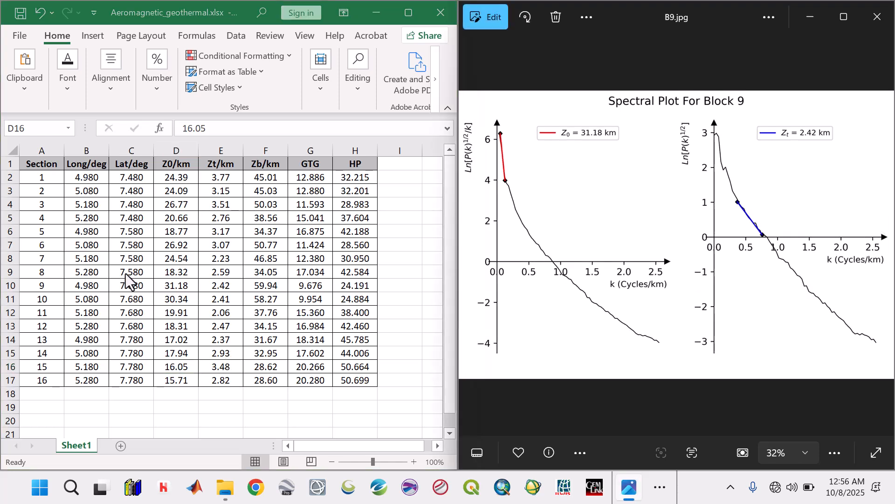
key(alt+Tab)
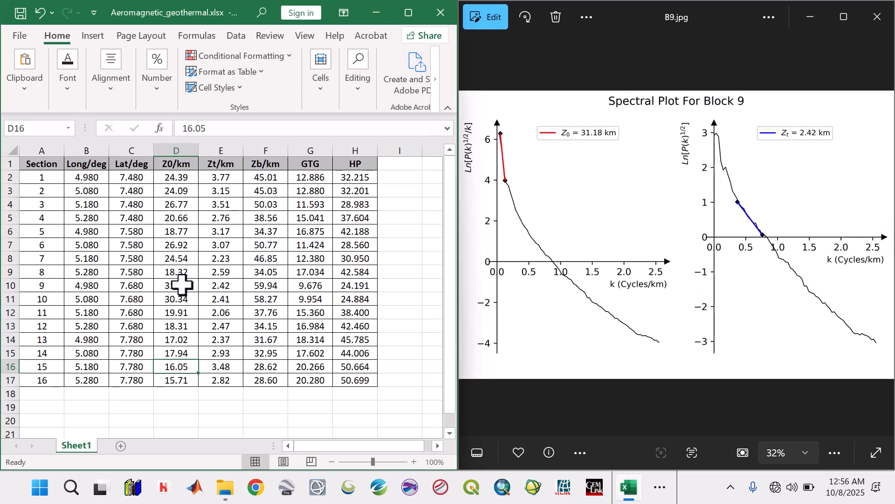
click(882, 234)
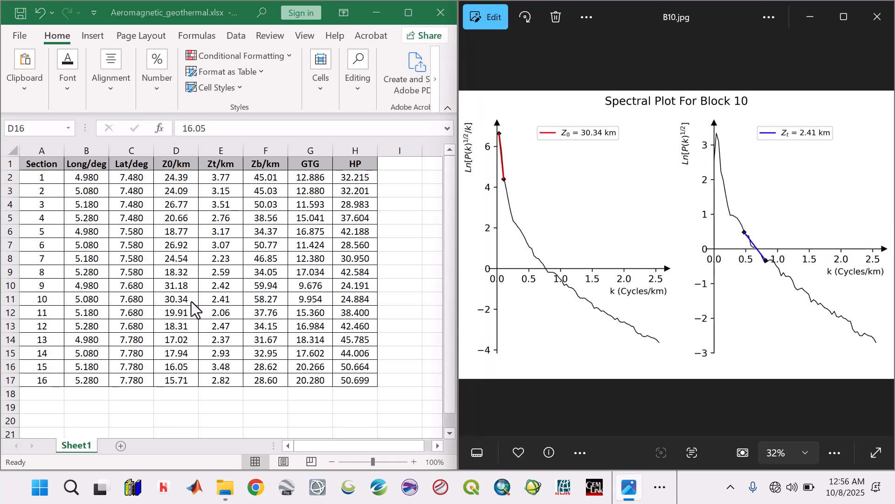
key(alt+Tab)
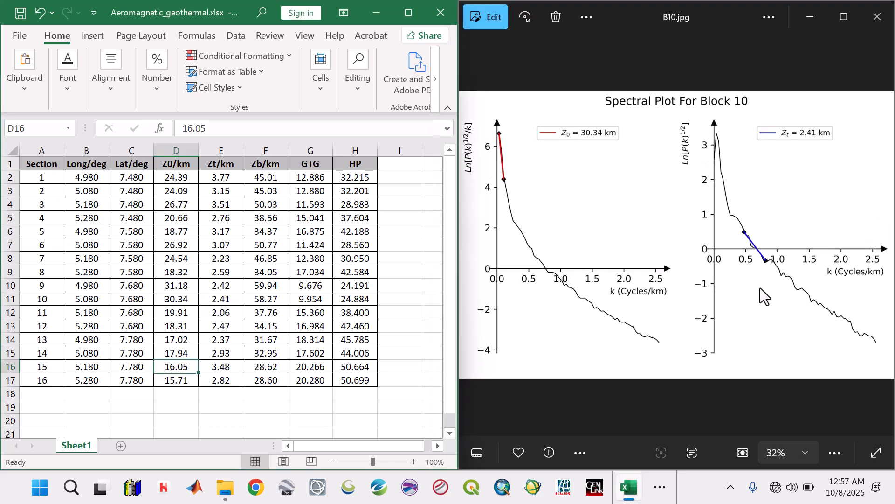
click(882, 235)
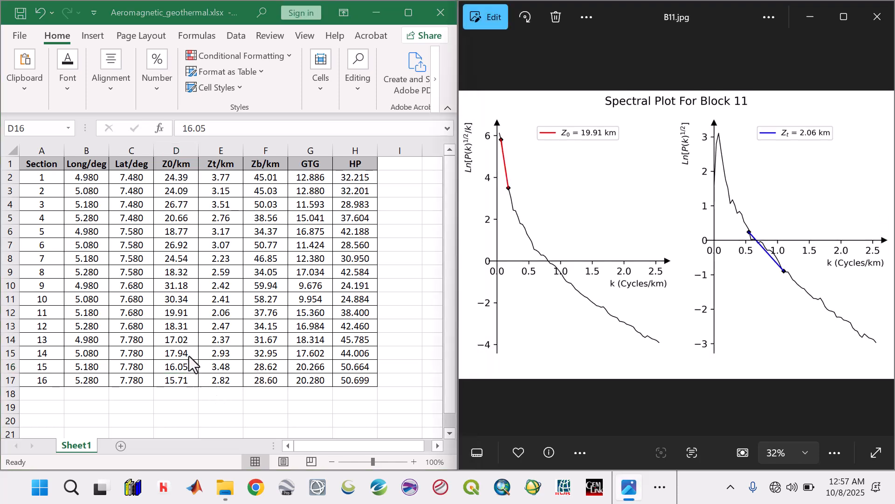
key(alt+Tab)
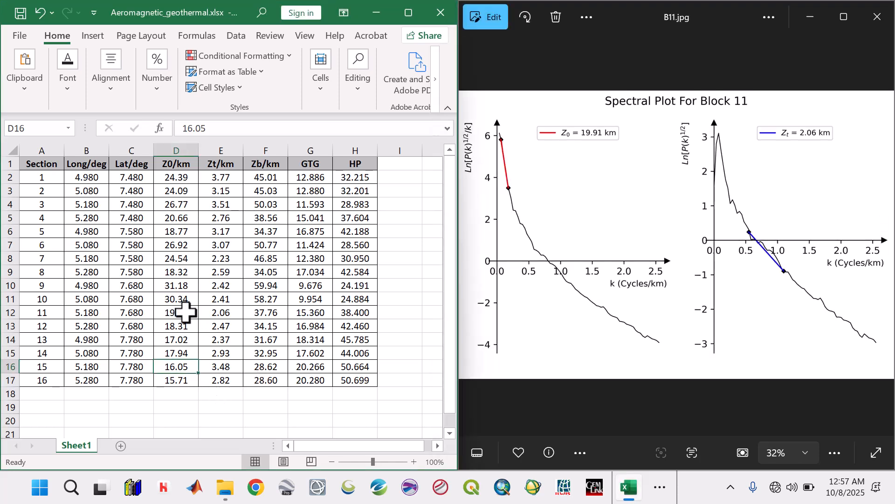
click(185, 312)
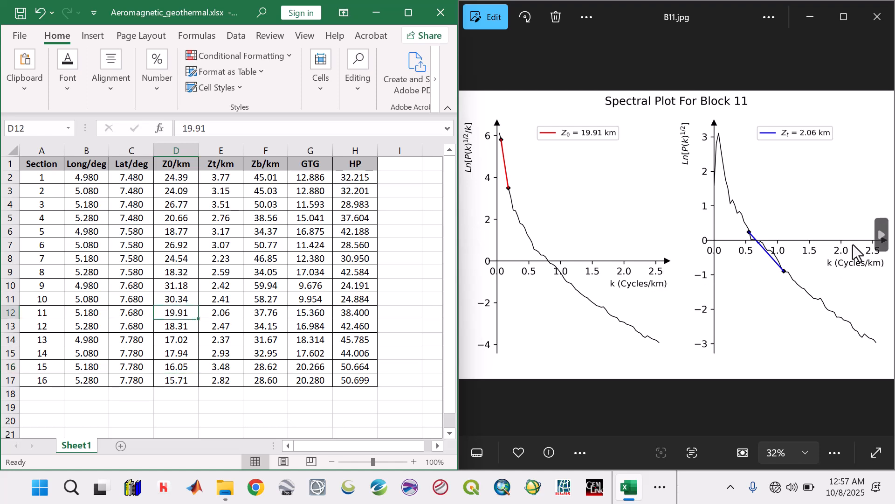
Step: Show the Block 12 and Block 13 spectral plots and check their Z0 and Zt against sections 12 and 13
click(880, 237)
click(880, 236)
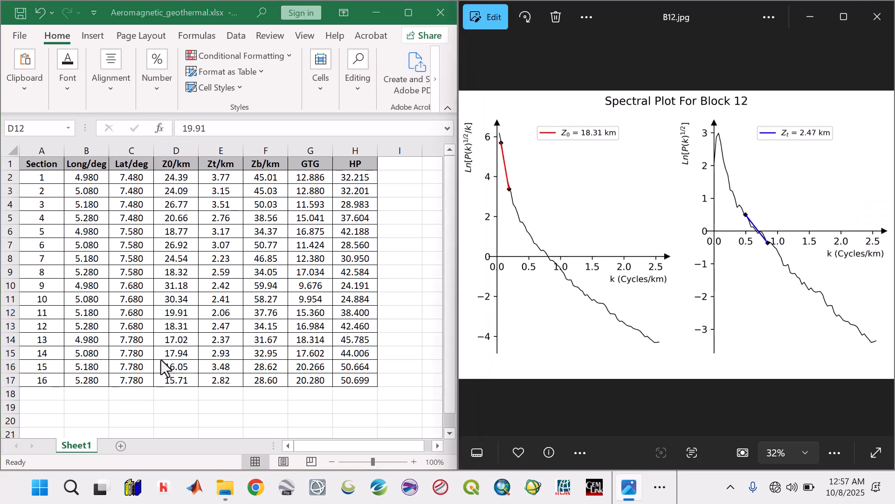
click(176, 326)
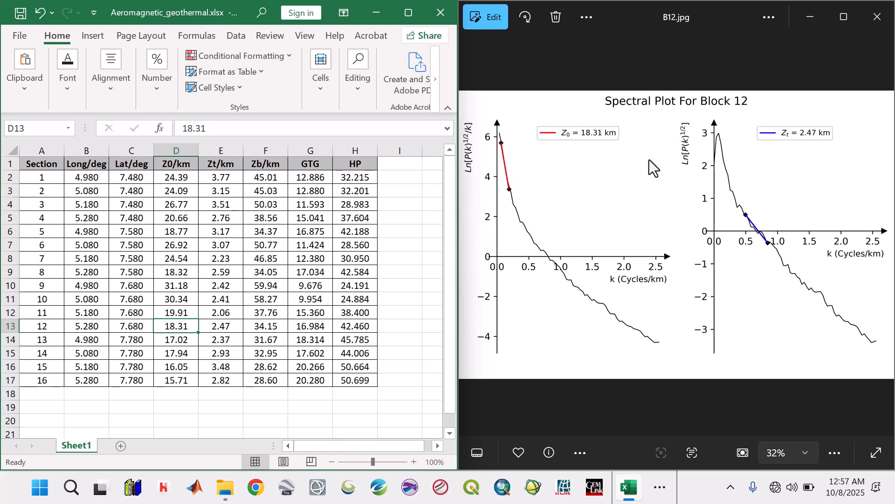
click(881, 237)
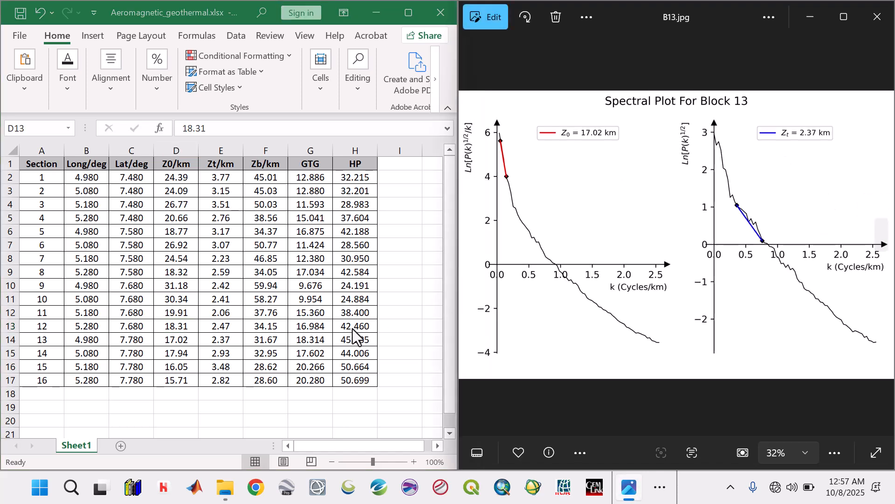
click(173, 330)
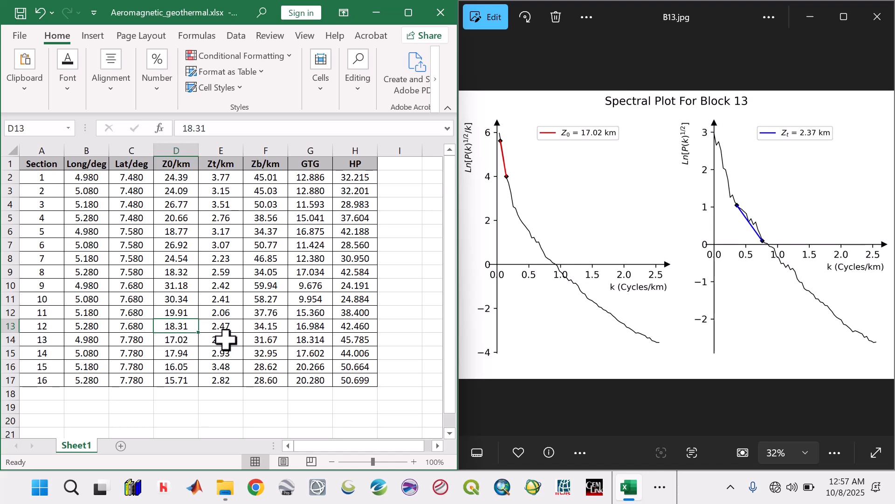
click(191, 340)
click(219, 340)
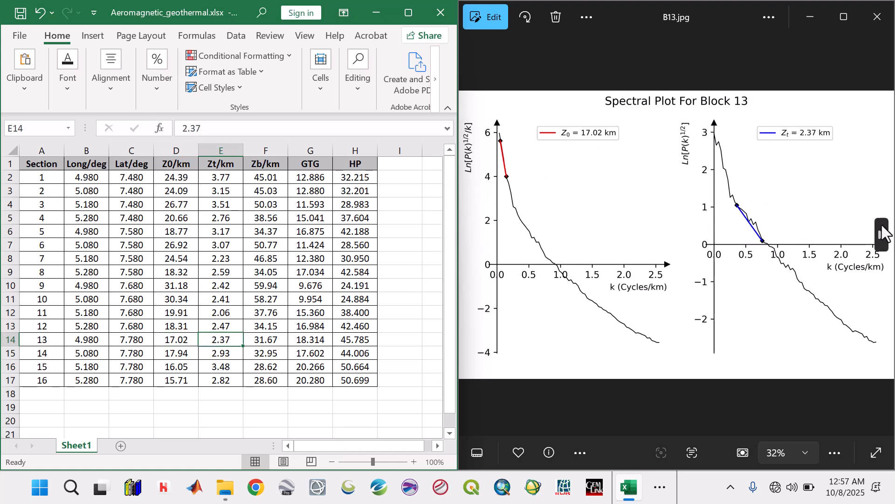
Step: Show the Block 14, 15 and 16 spectral plots in turn and check their Z0 and Zt against sections 14 to 16
click(883, 232)
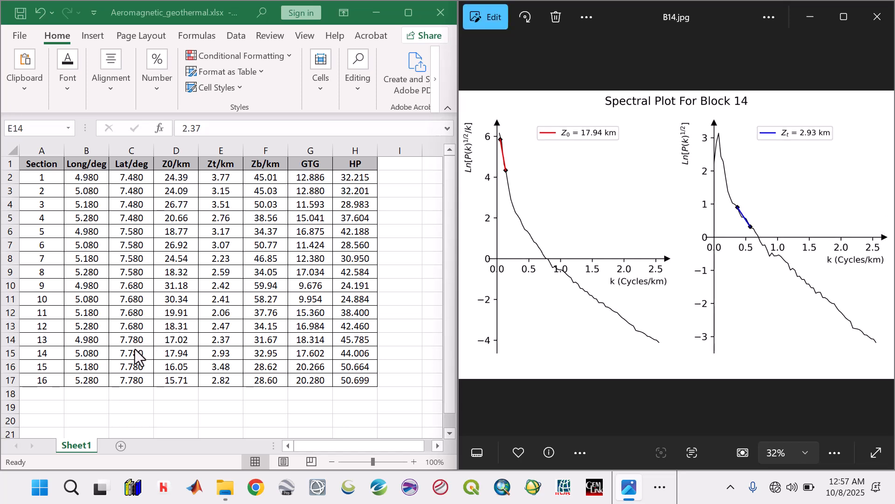
click(185, 354)
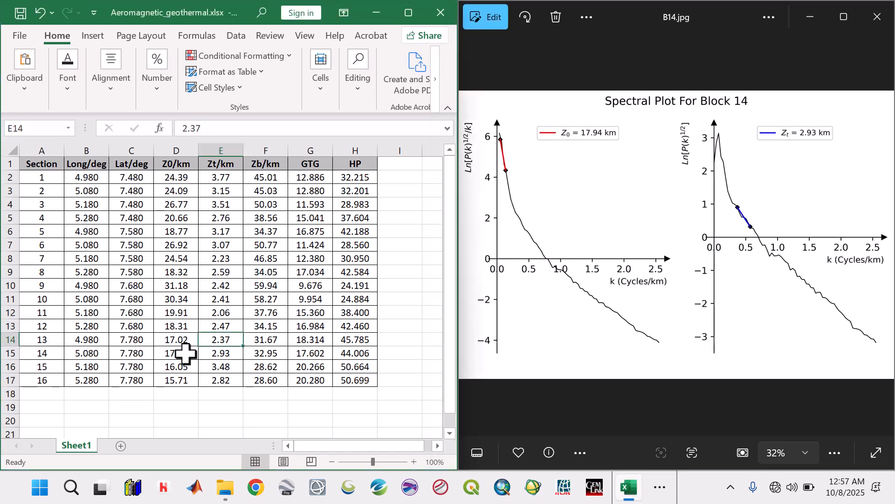
click(233, 355)
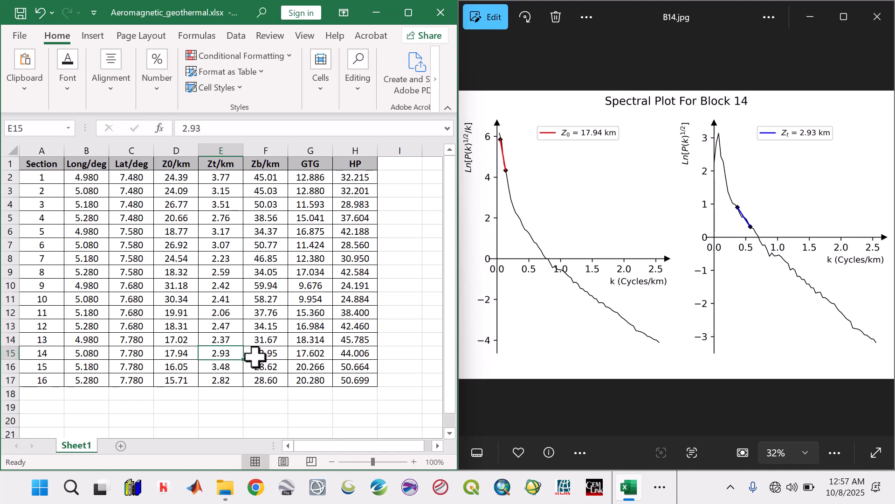
click(880, 247)
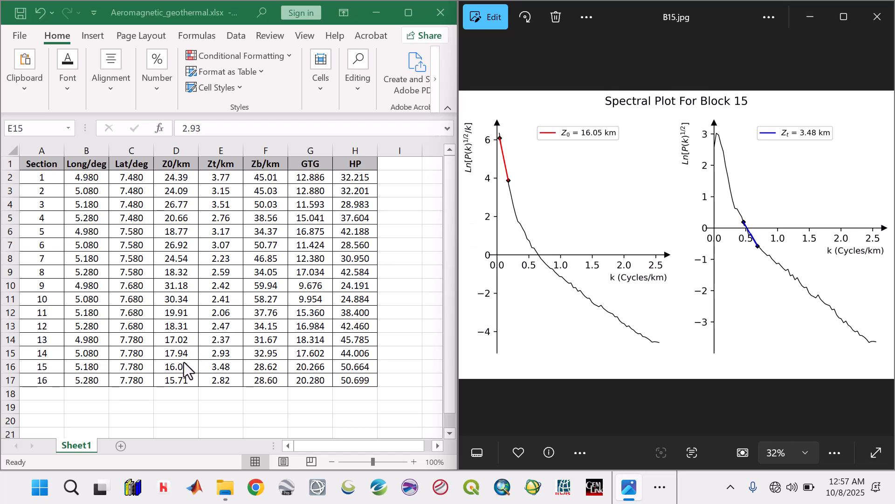
key(alt+Tab)
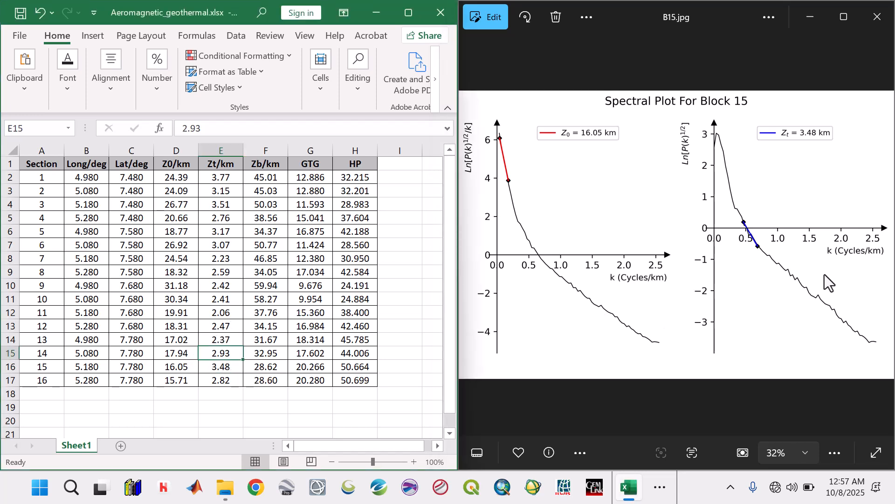
click(882, 233)
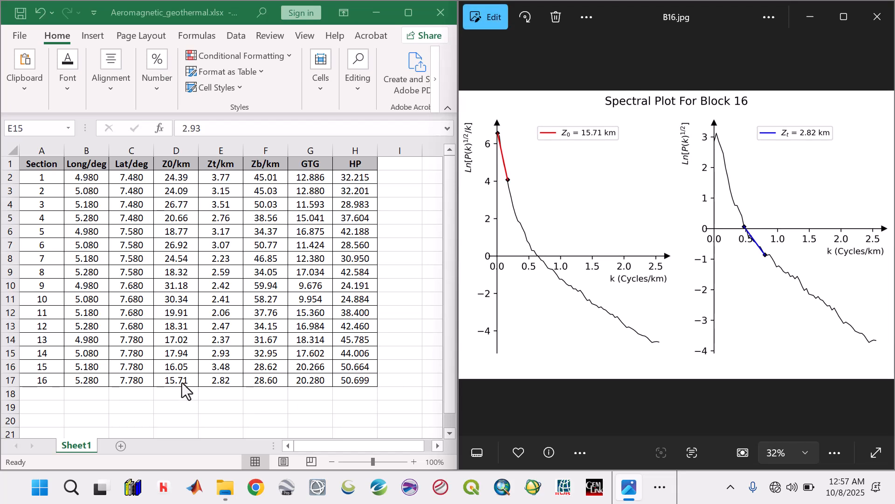
Step: Close the spectral plot image and maximize the Aeromagnetic_geothermal workbook
click(877, 16)
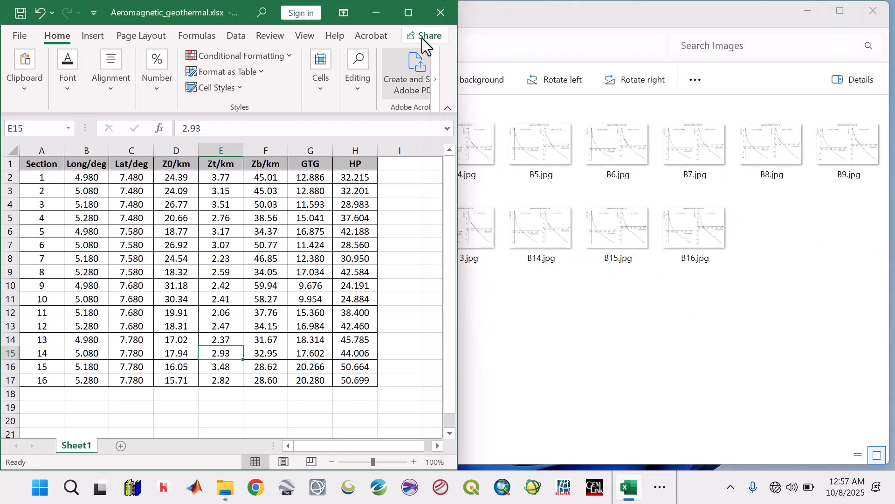
click(410, 14)
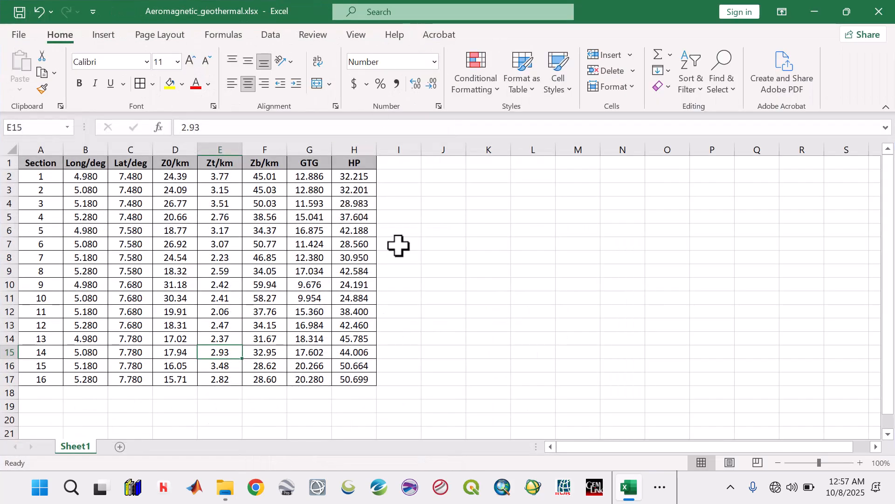
click(401, 244)
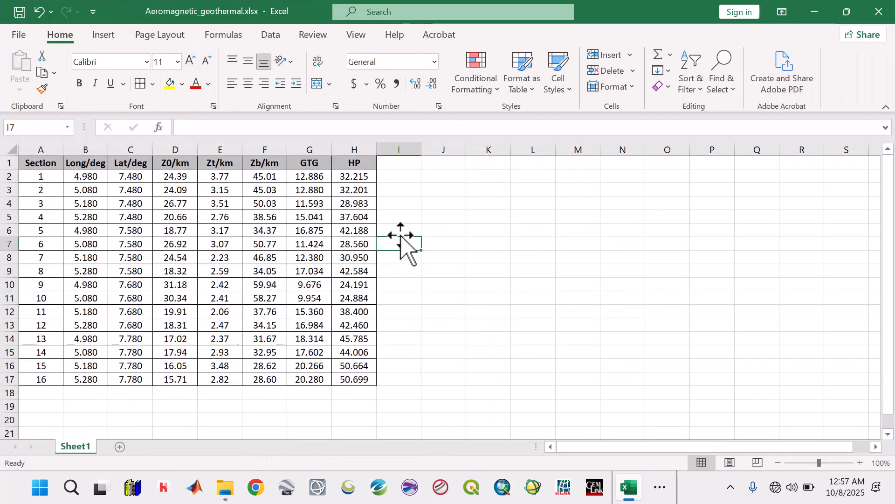
Step: Copy the Long/deg and Lat/deg columns with their headings (B1:C17) into a new blank workbook starting at A1
click(84, 163)
drag(111, 163, 143, 390)
key(ctrl+c)
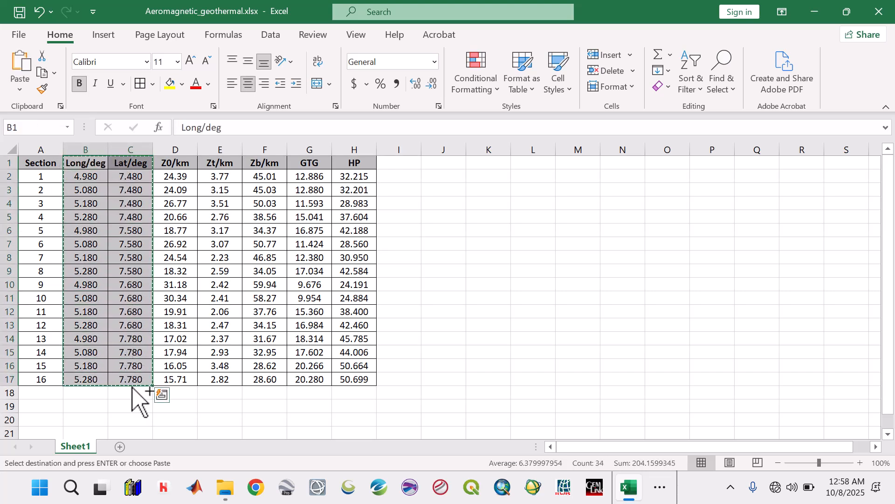
key(ctrl+n)
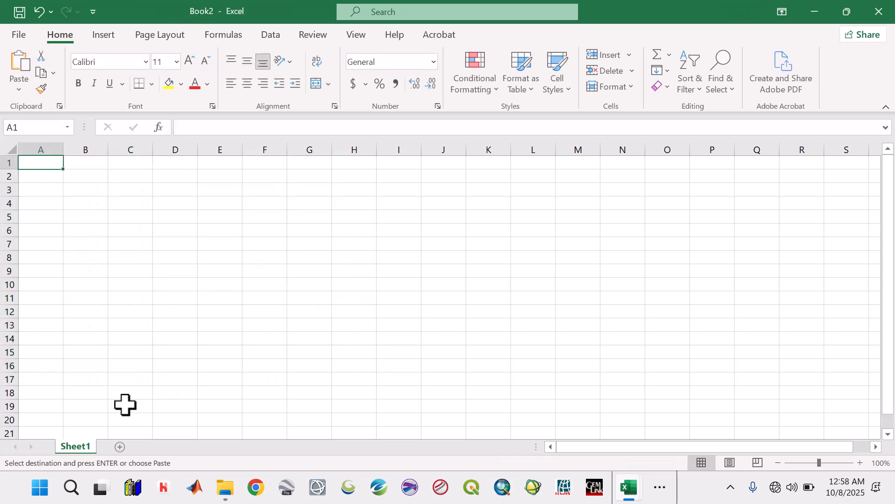
key(ctrl+v)
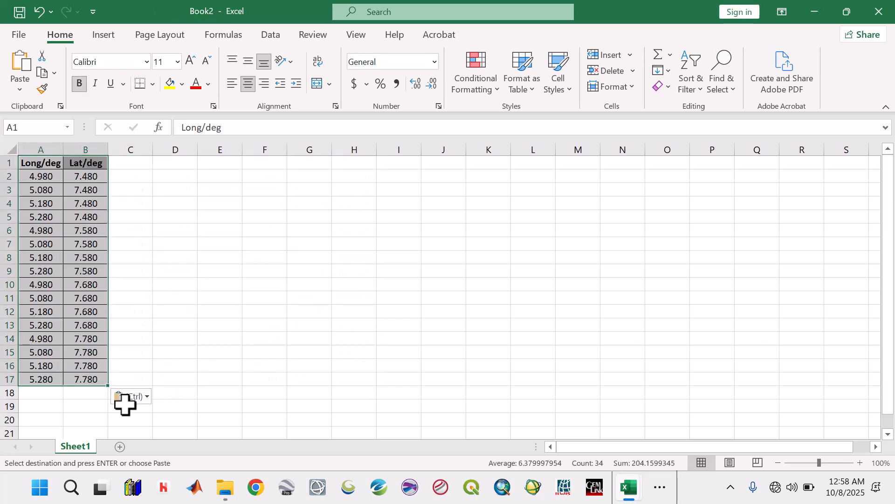
Step: Rename the longitude and latitude headings as X and Y, and add the heading Z in C1
click(47, 165)
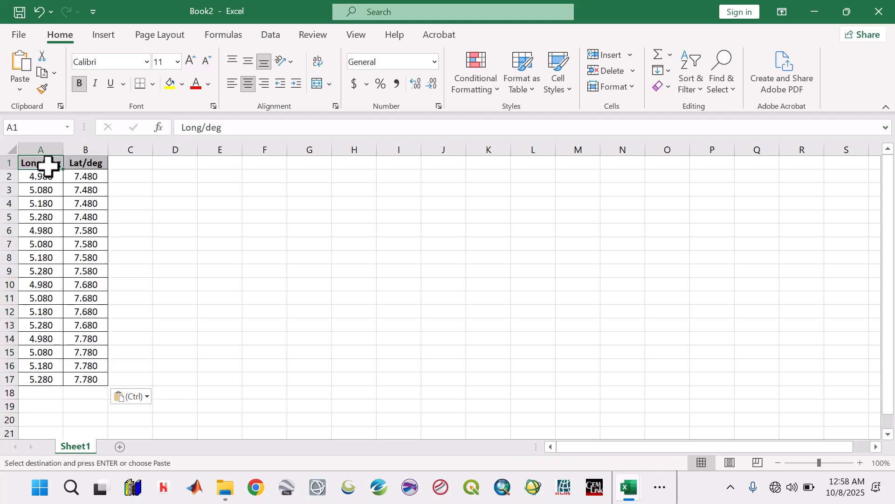
text(X)
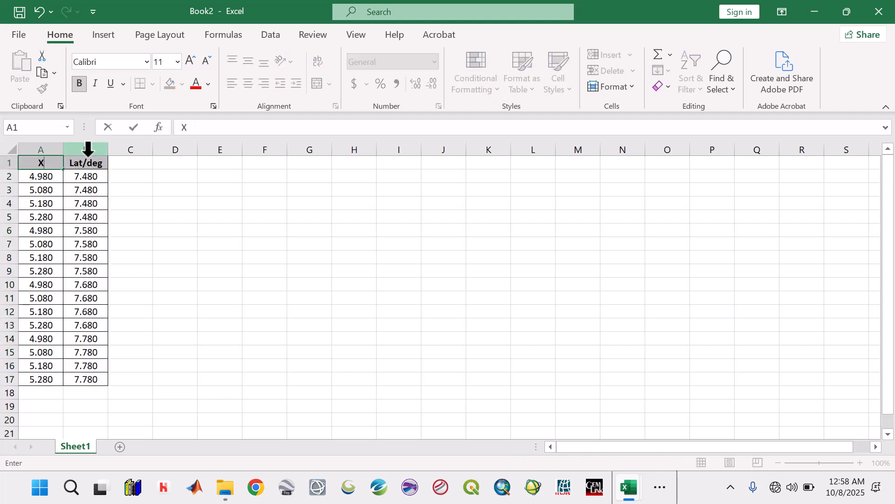
click(87, 161)
text(Y)
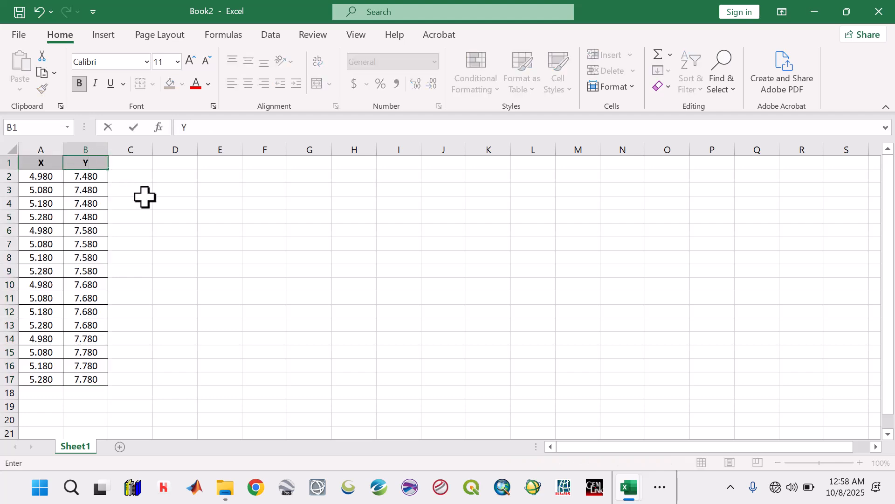
click(136, 163)
text(Z)
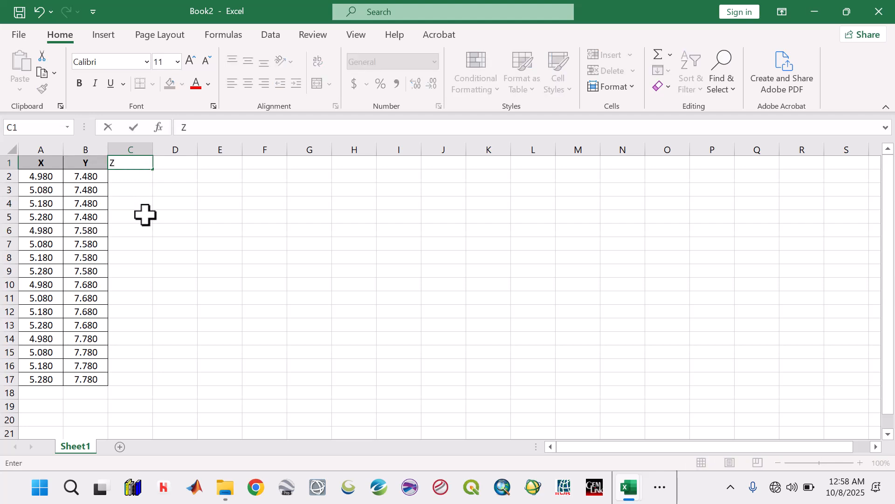
click(143, 215)
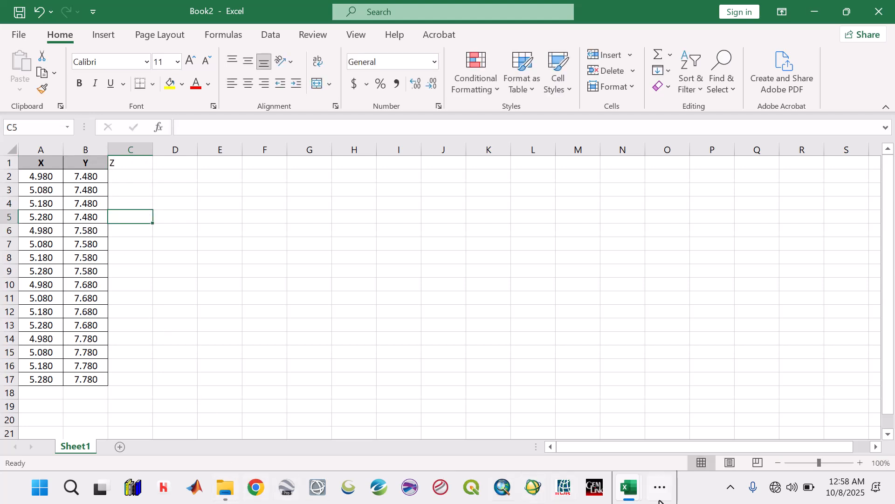
Step: Copy the Zb/km results F2:F17 from Aeromagnetic_geothermal and paste them as values only under the Z heading of the new workbook
mouse_move(637, 497)
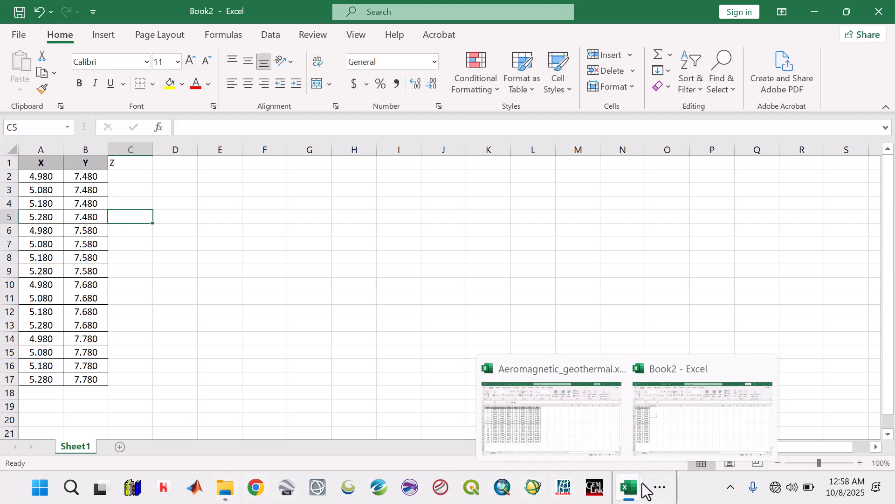
click(582, 430)
drag(486, 368, 515, 363)
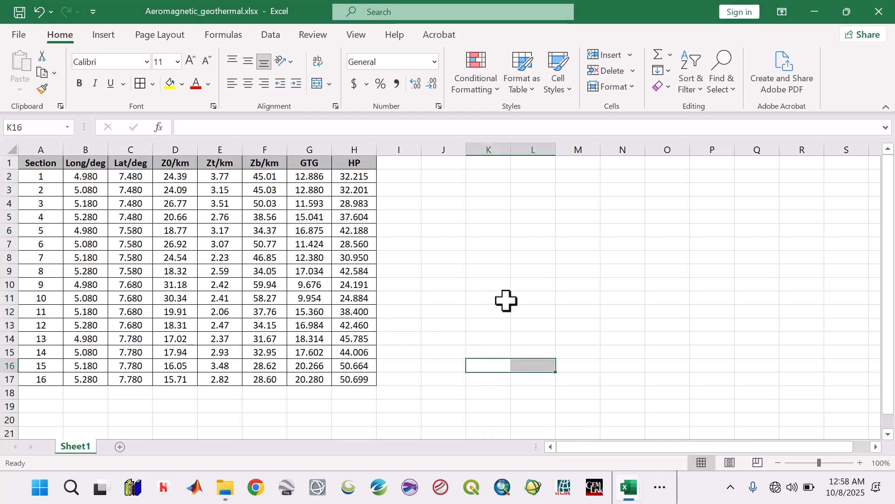
drag(259, 176, 261, 382)
key(ctrl+c)
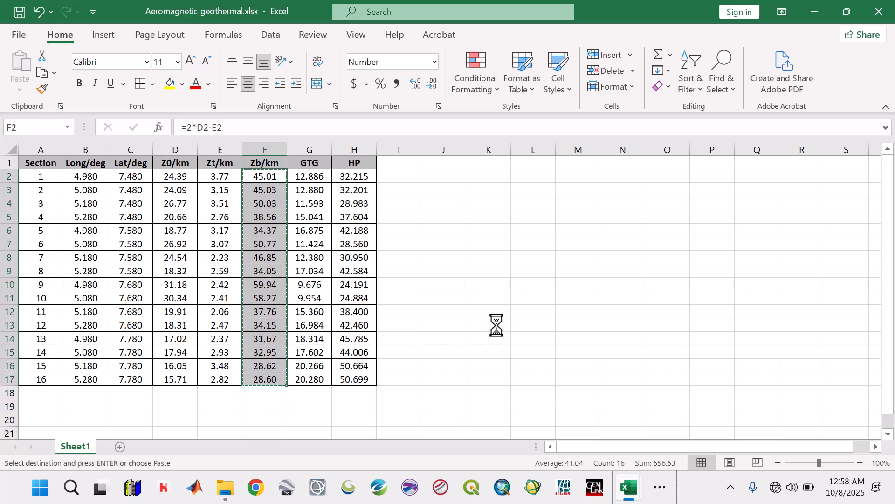
mouse_move(633, 500)
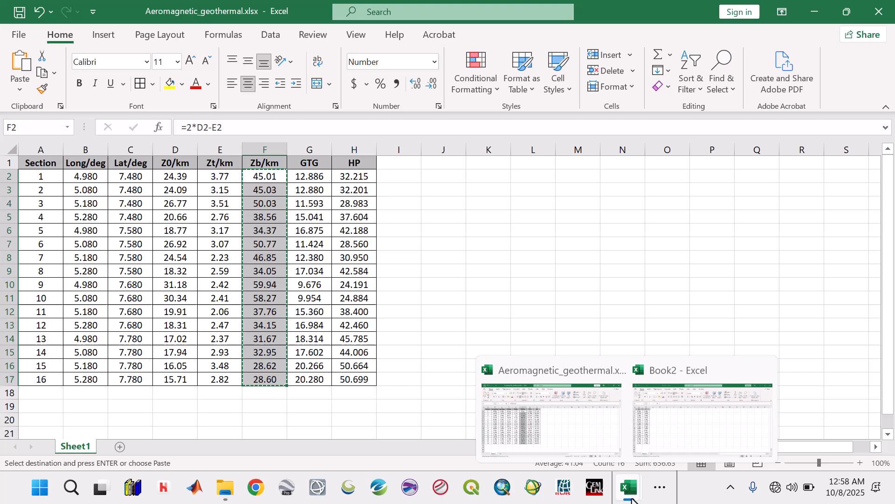
click(653, 452)
click(127, 176)
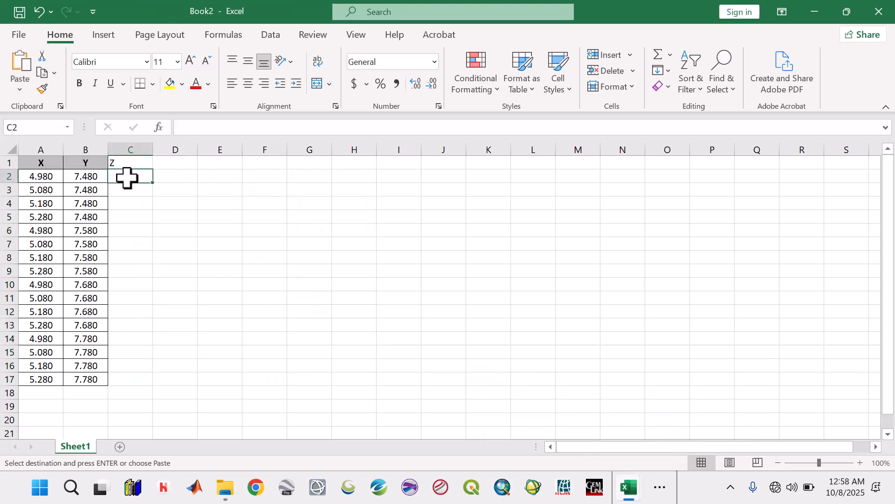
right_click(126, 177)
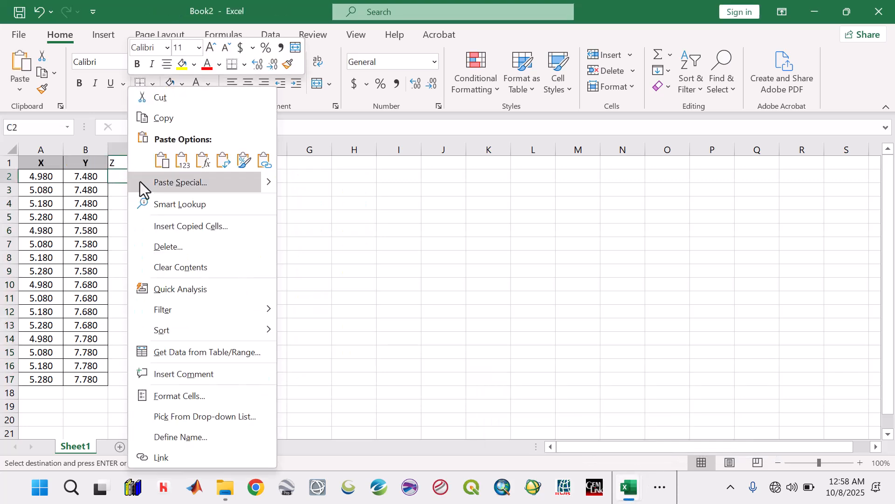
click(184, 161)
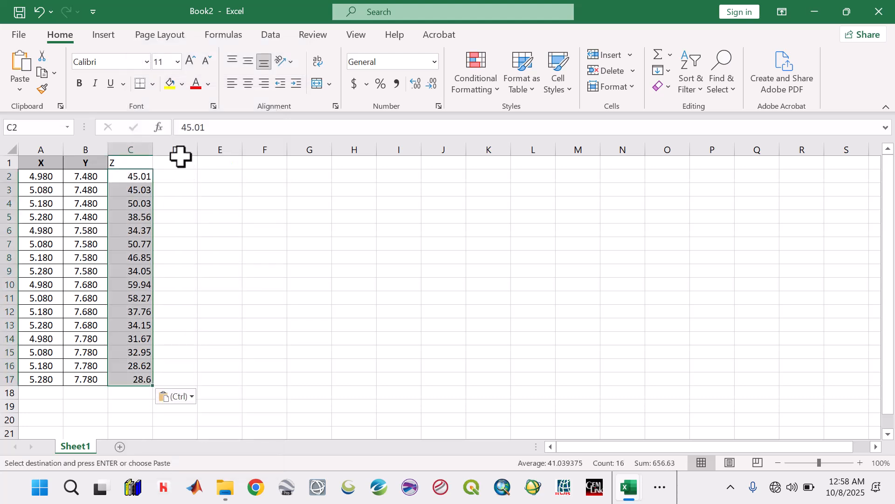
right_click(136, 189)
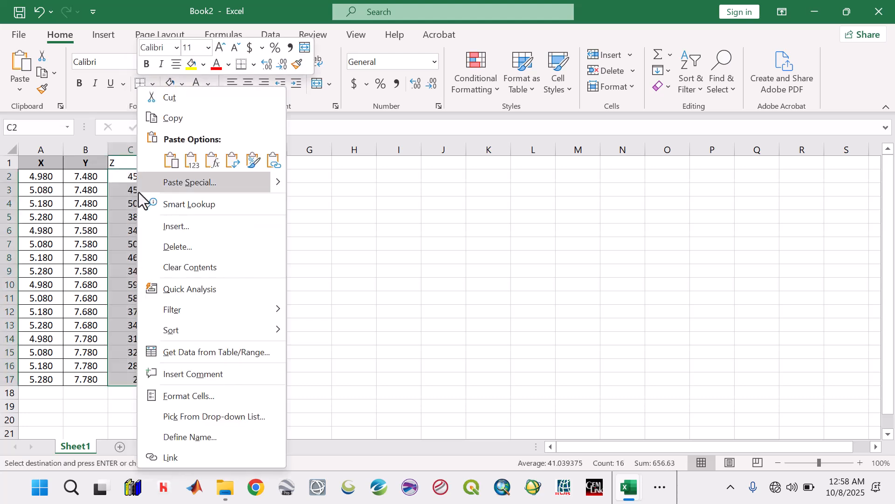
key(Escape)
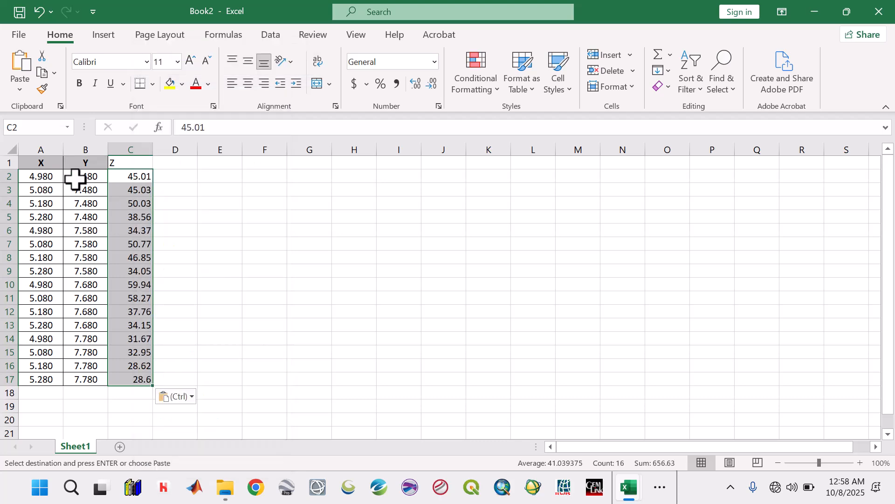
Step: Remove all cell borders from the X, Y and Z table A1:C17
drag(44, 164, 135, 380)
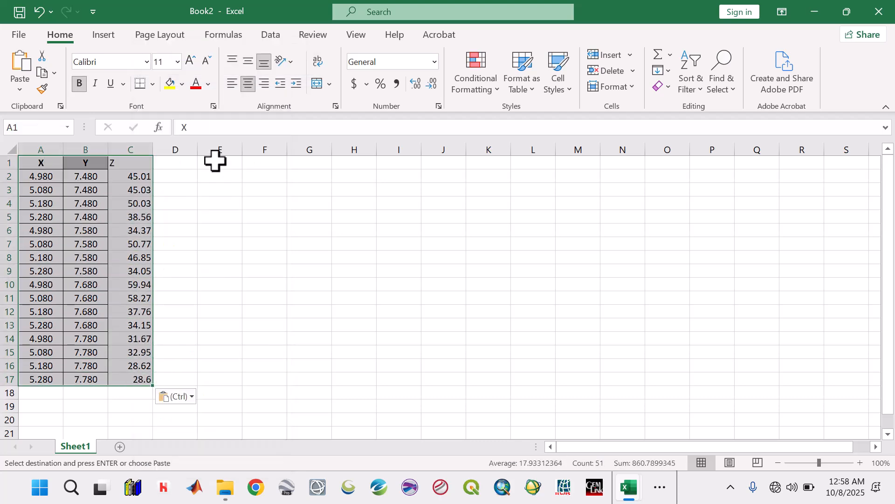
click(152, 85)
click(178, 206)
click(194, 231)
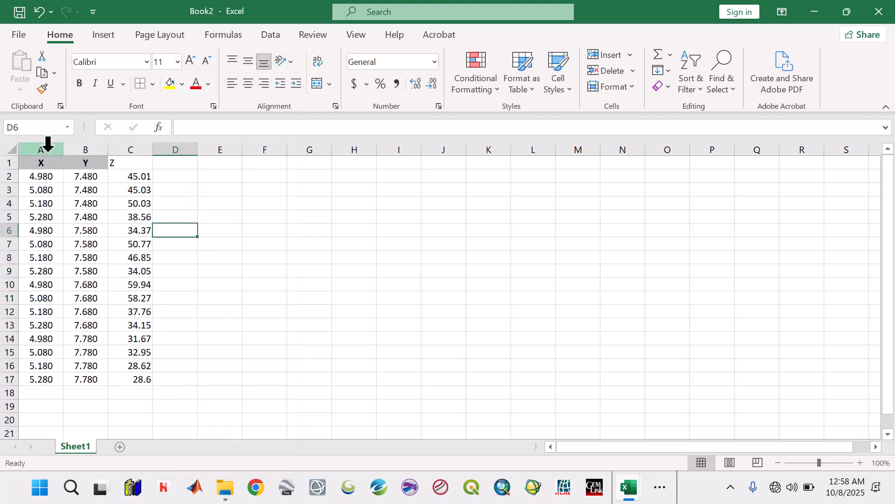
Step: Clear the grey fill and the bold formatting from the X and Y headings
drag(40, 163, 91, 166)
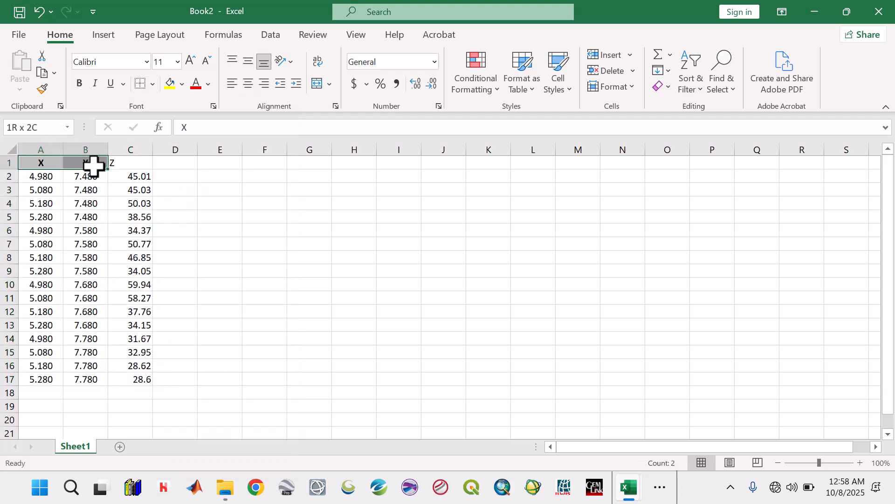
click(152, 84)
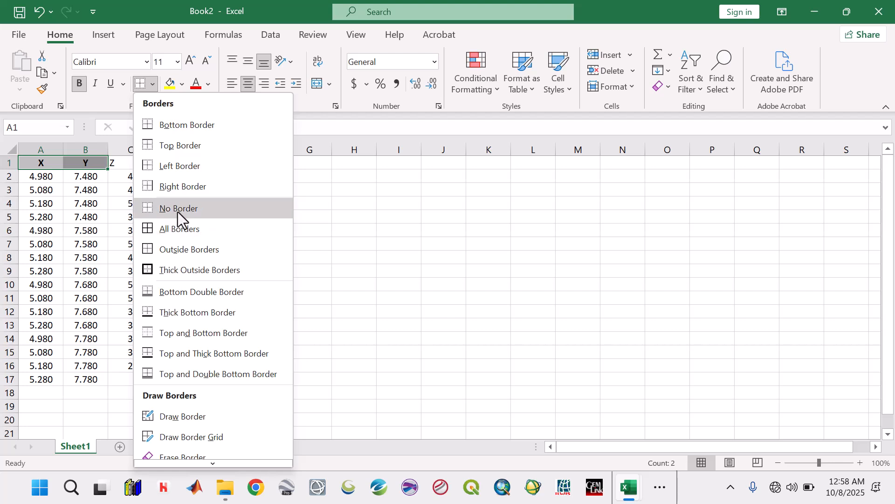
click(181, 81)
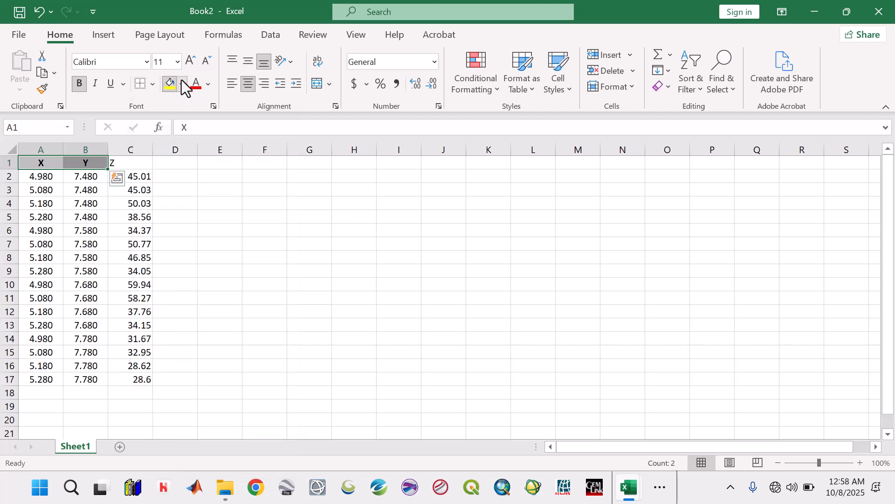
click(182, 85)
click(195, 237)
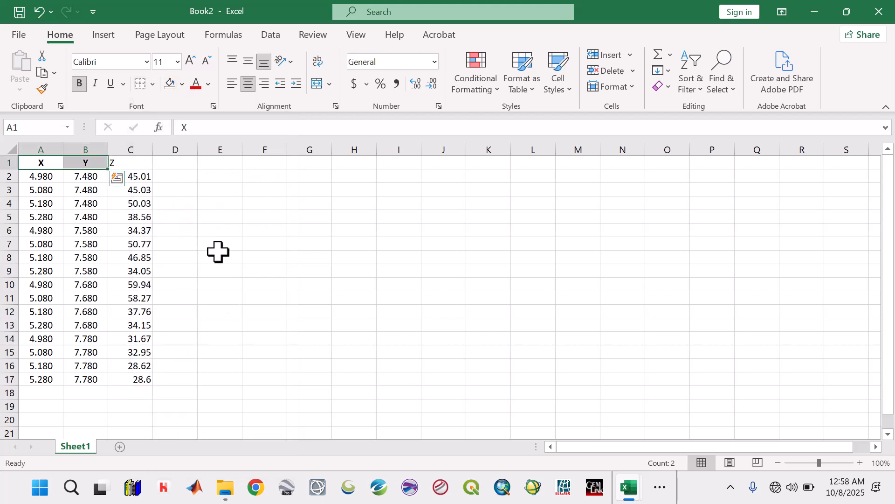
click(83, 82)
click(220, 279)
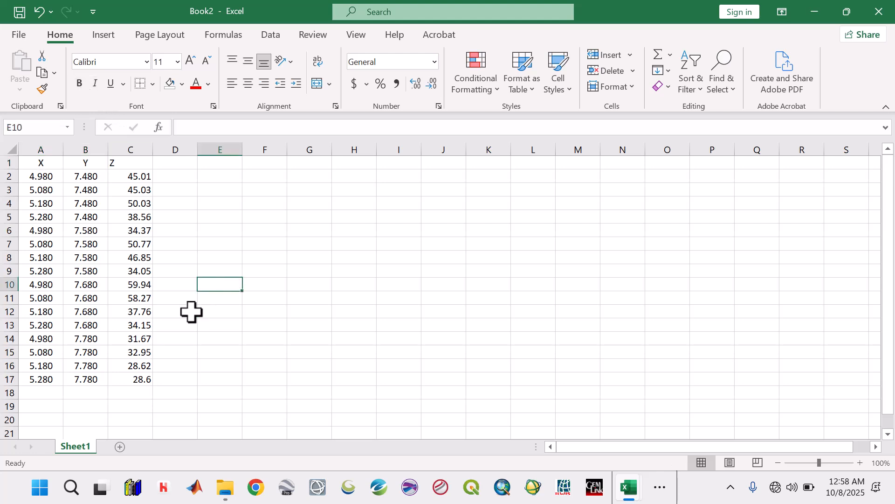
Step: Check several of the pasted entries in the Z column between rows 3 and 15
click(179, 391)
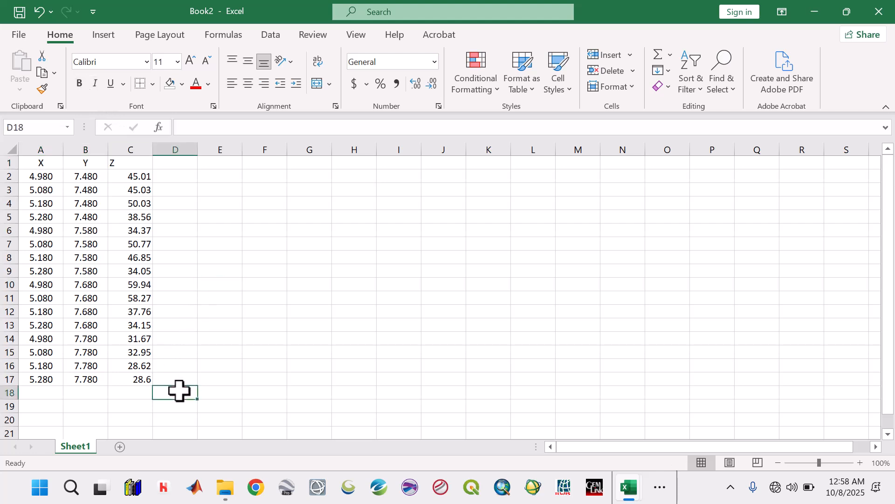
click(132, 189)
click(132, 217)
click(135, 312)
click(136, 353)
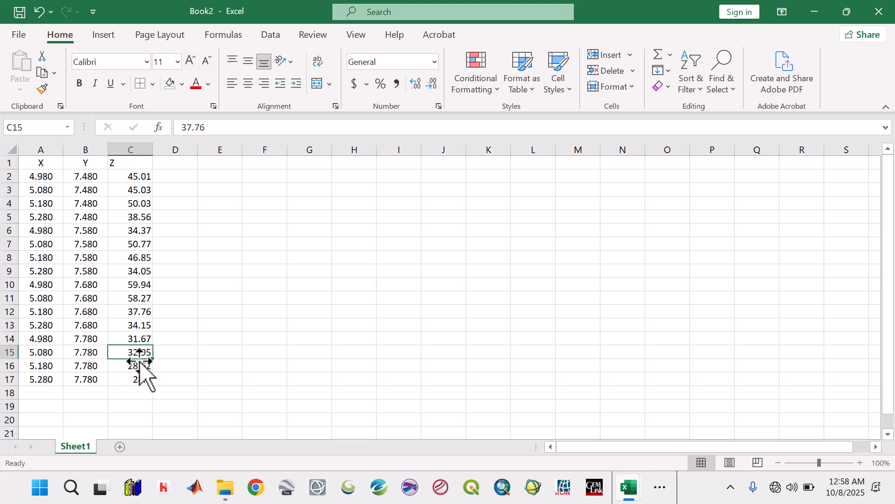
Step: Centre the Z values in C2:C17 and the Z heading in C1
click(134, 380)
drag(136, 176, 136, 380)
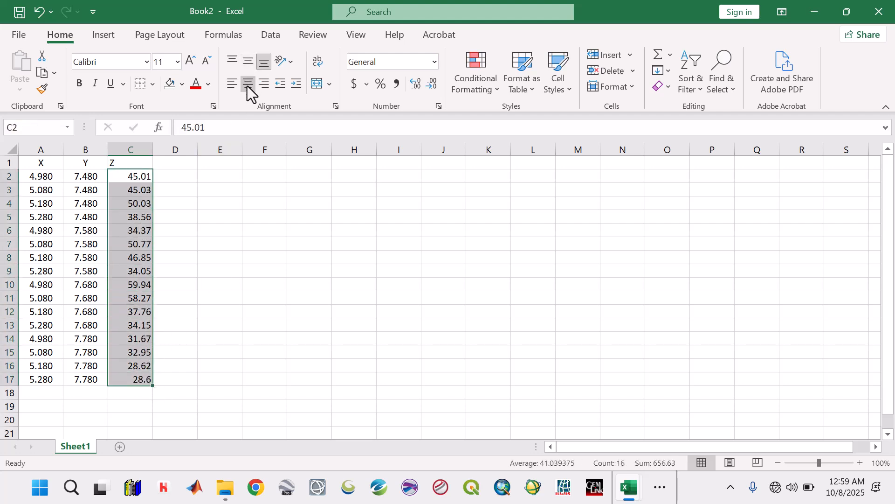
click(248, 84)
click(247, 282)
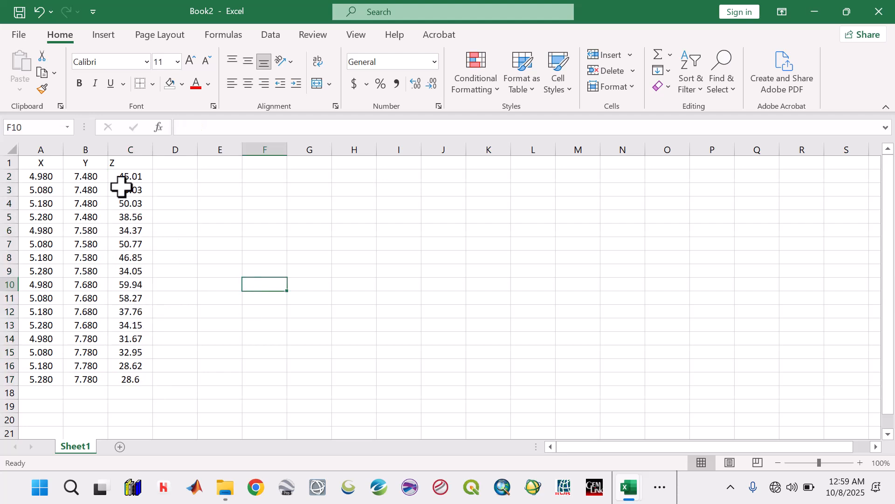
click(122, 158)
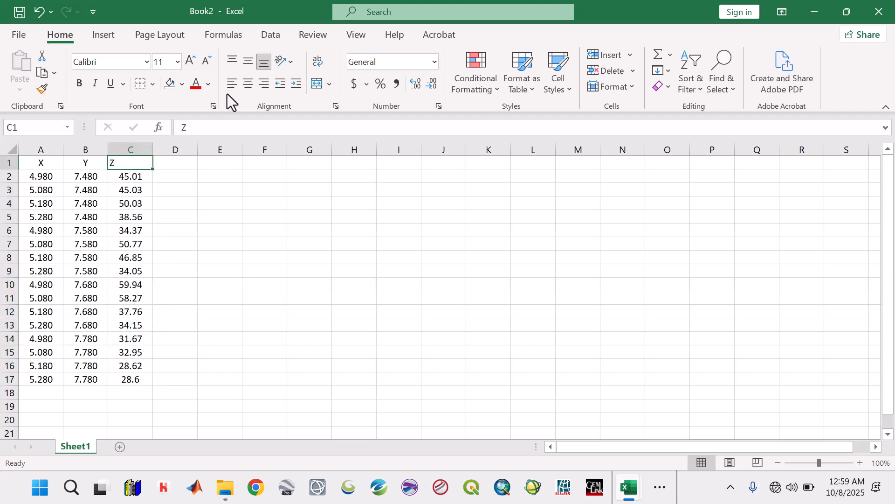
click(239, 309)
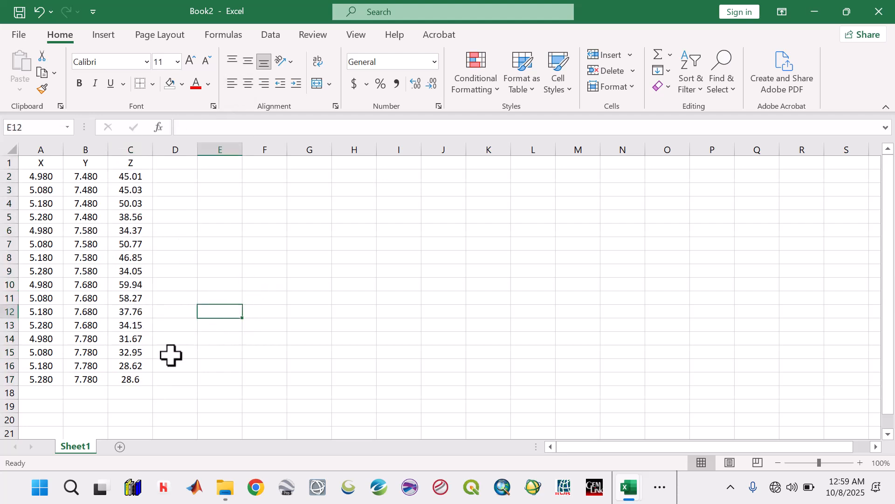
Step: Save the workbook in the Desktop » EKITI 2 » Aeromagnetic » Data folder as Curie_Depth, in CSV (Comma delimited) format
click(19, 12)
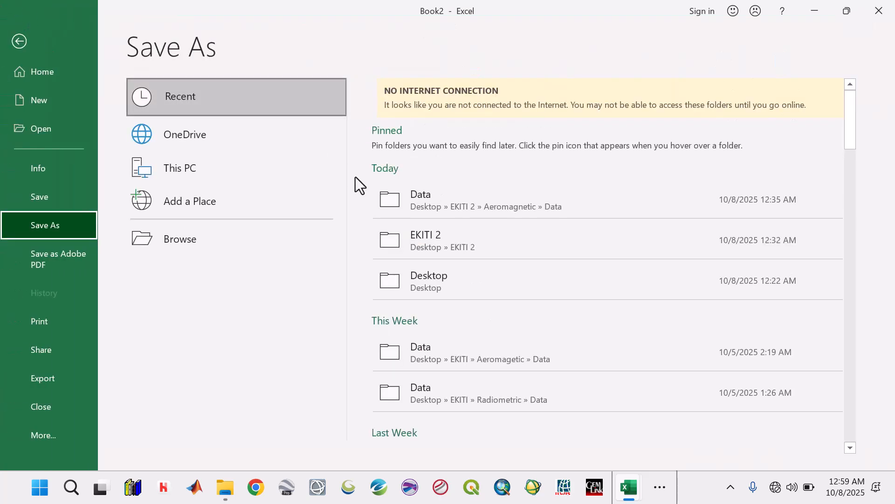
click(408, 197)
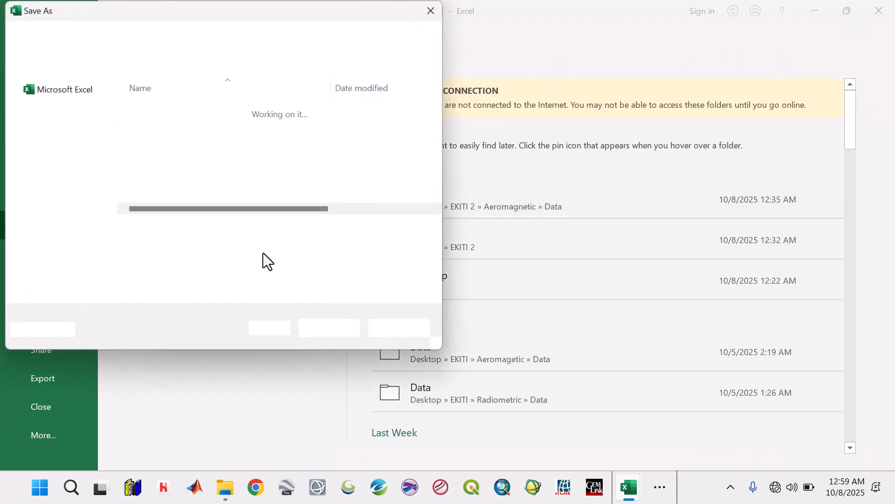
click(168, 249)
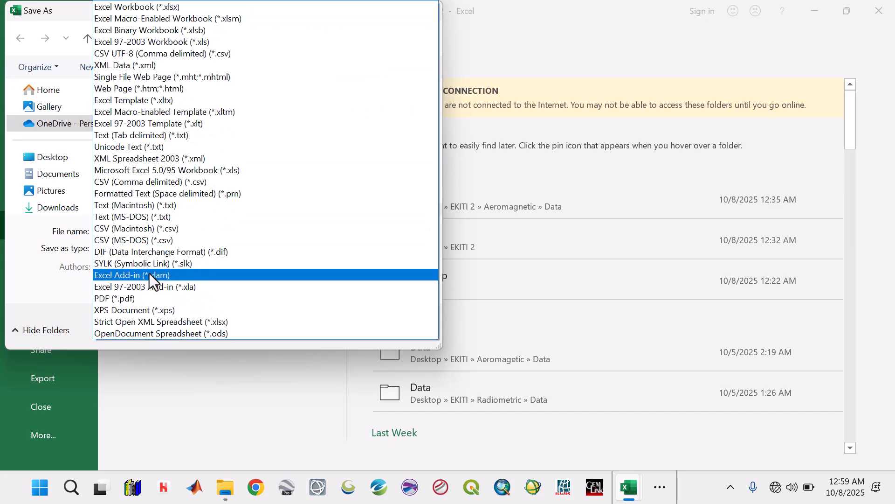
click(143, 185)
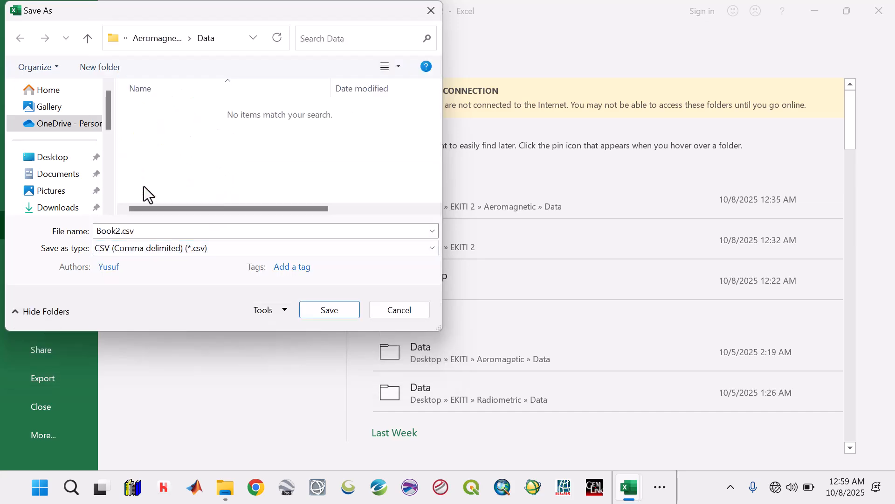
double_click(134, 231)
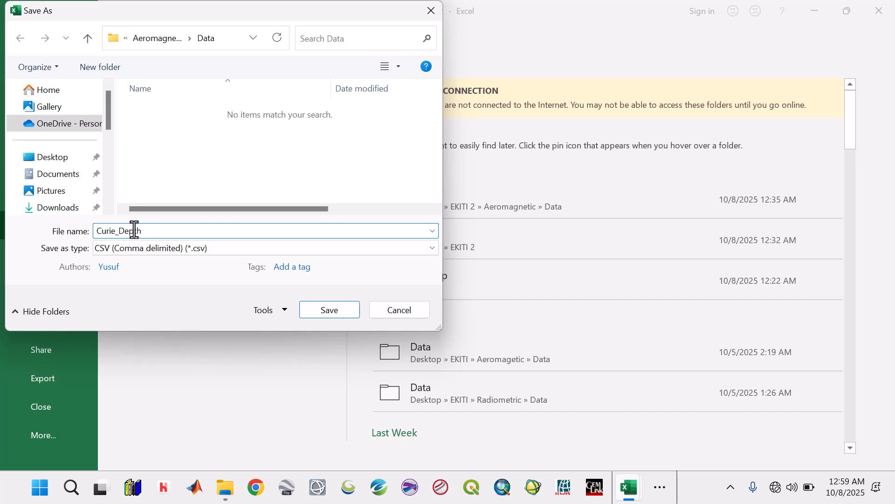
click(313, 310)
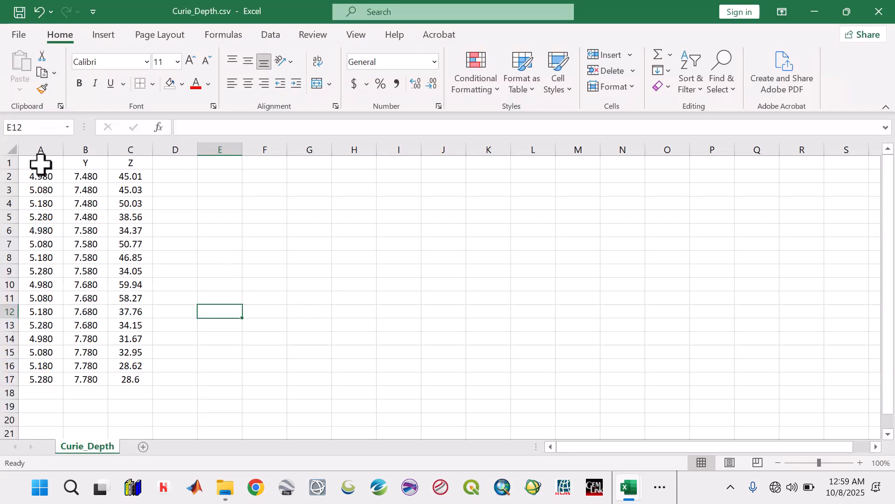
Step: Copy the X and Y columns A1:B17 into a new blank workbook, starting at A1
drag(40, 164, 80, 375)
key(ctrl+c)
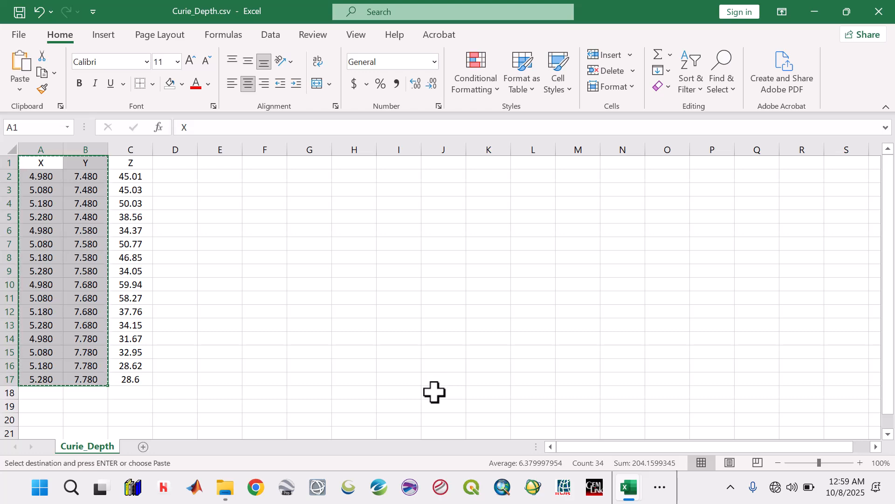
key(ctrl+n)
key(ctrl+v)
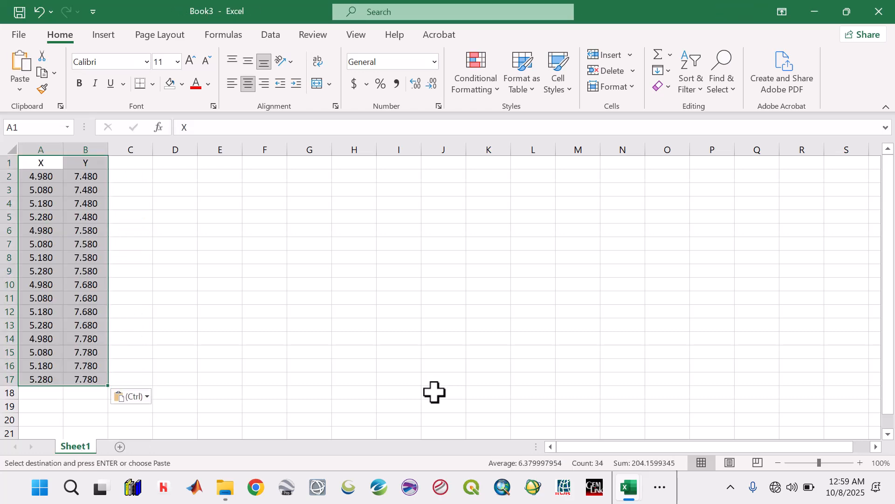
click(434, 392)
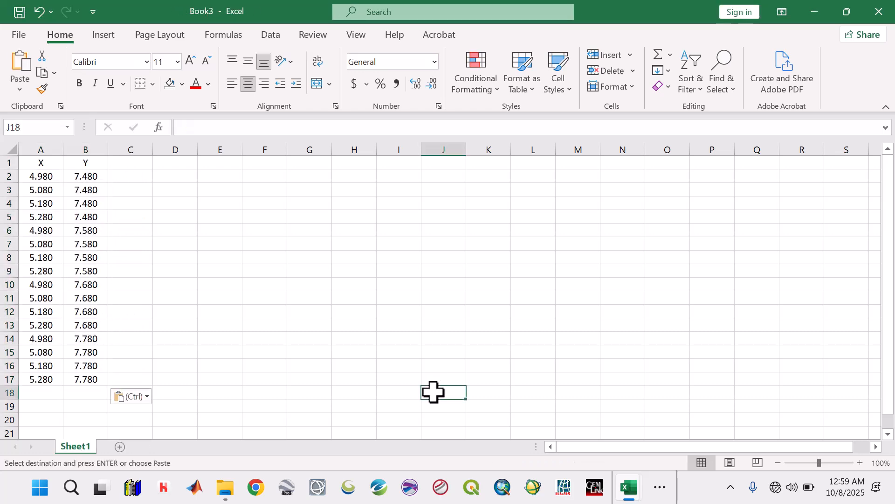
Step: Go back to Curie_Depth.csv, clear the copy selection and close that file
click(815, 11)
click(597, 260)
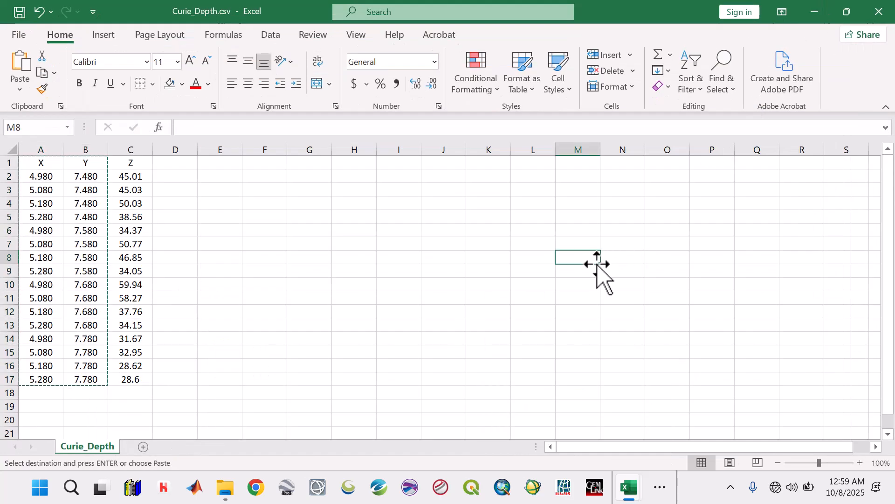
key(Escape)
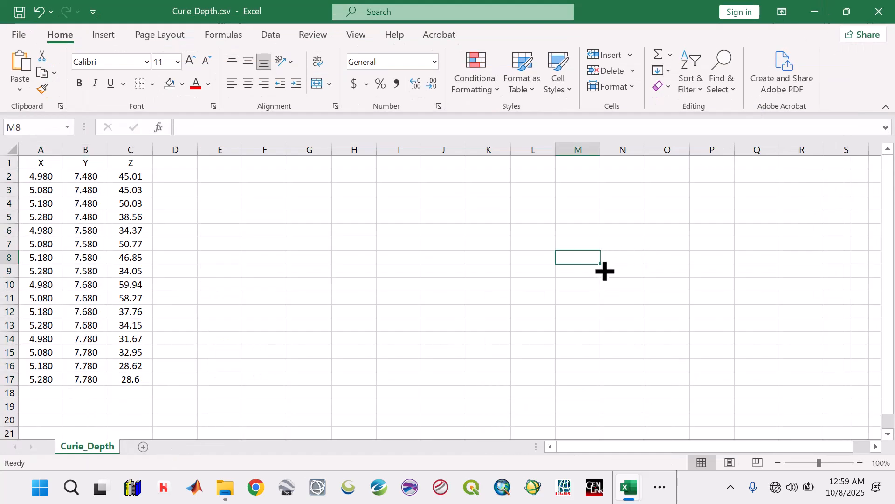
click(879, 10)
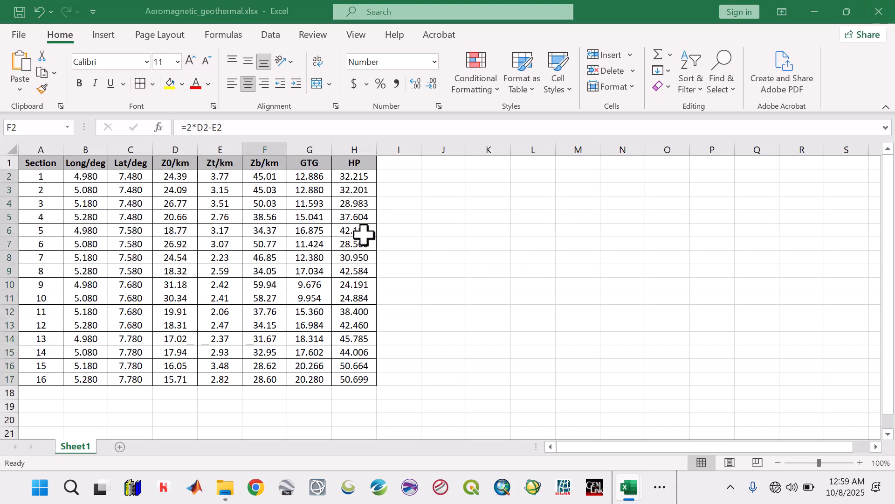
Step: Copy the GTG results G2:G17 in Aeromagnetic_geothermal and switch to the new X and Y workbook
click(320, 175)
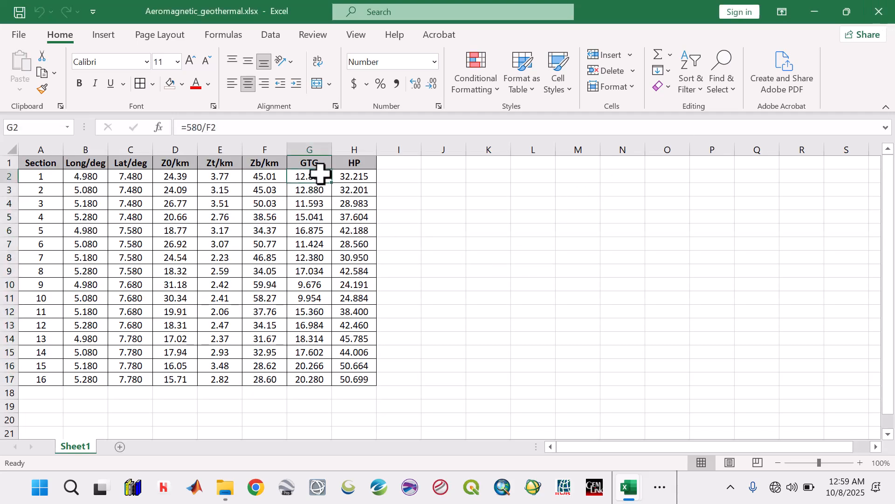
drag(318, 184, 312, 382)
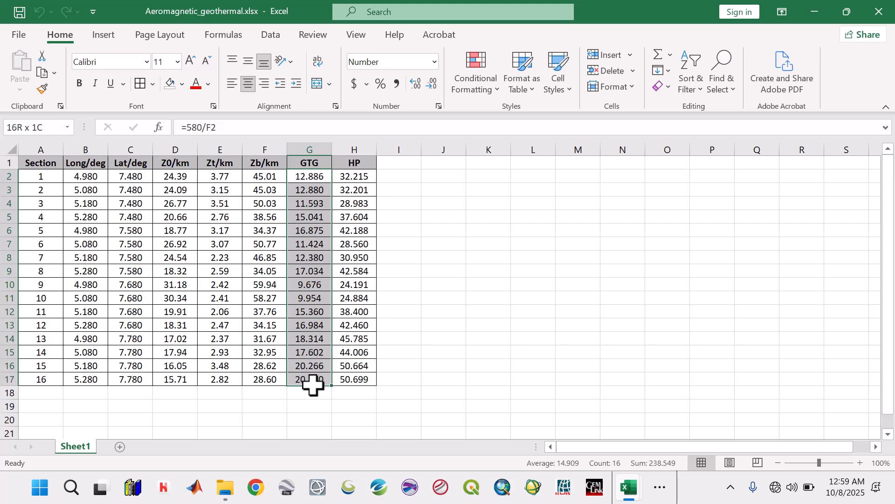
key(ctrl+c)
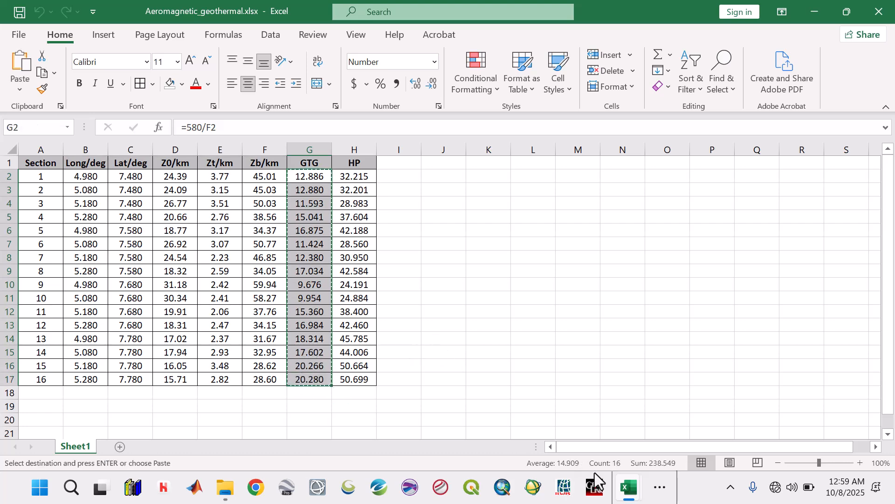
mouse_move(643, 498)
click(665, 425)
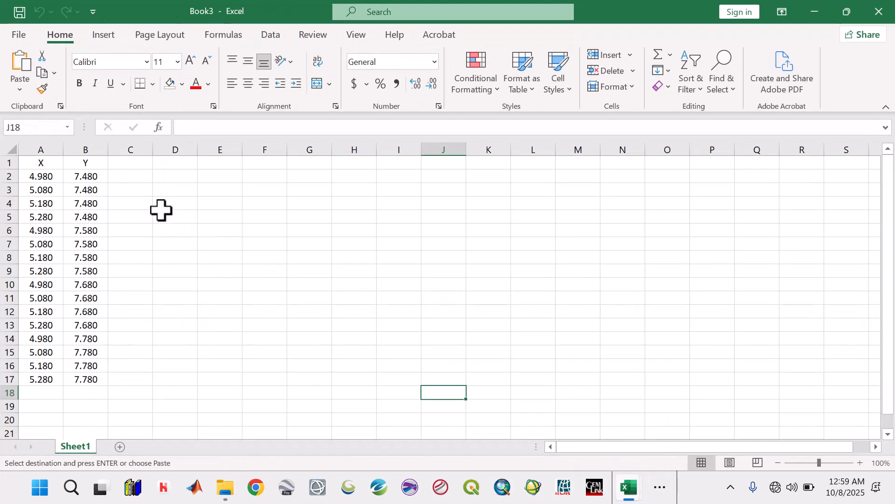
Step: Enter the heading Z in C1 and try to paste the GTG results at C2
click(126, 163)
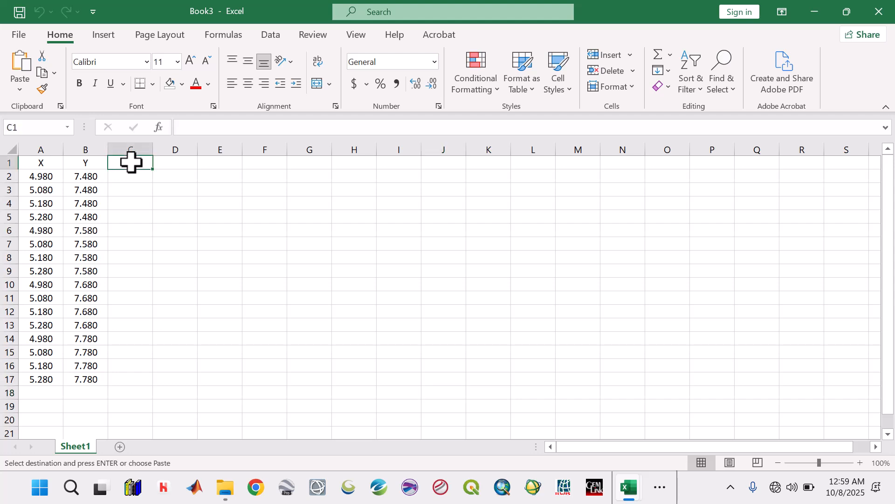
text(Z)
key(Return)
right_click(135, 176)
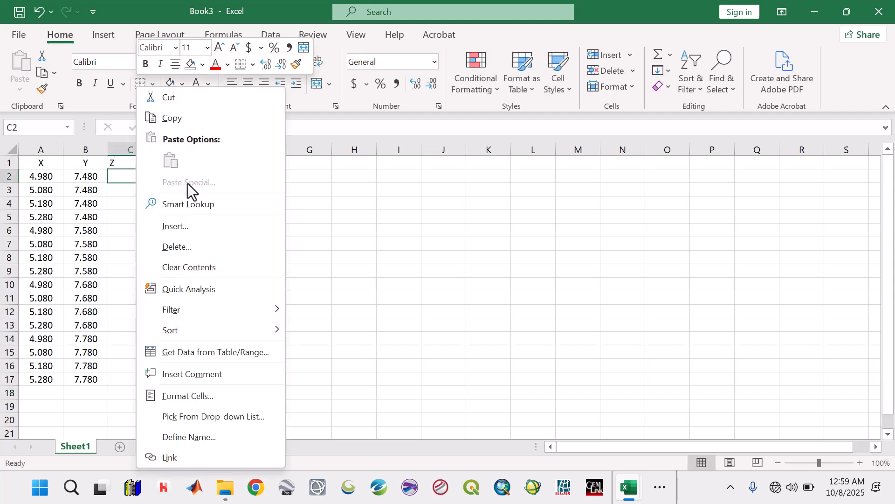
click(130, 209)
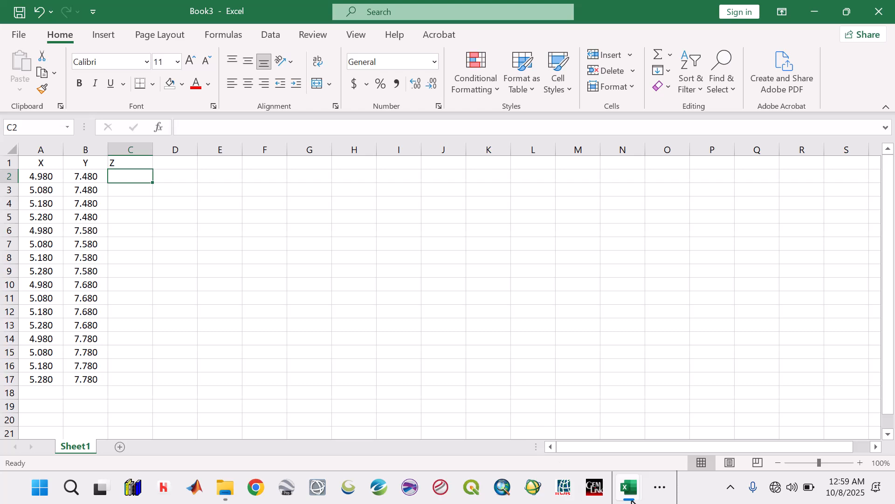
Step: Copy the GTG results G2:G17 from Aeromagnetic_geothermal again and paste them as values only under the Z heading, starting at C2
mouse_move(630, 489)
click(547, 429)
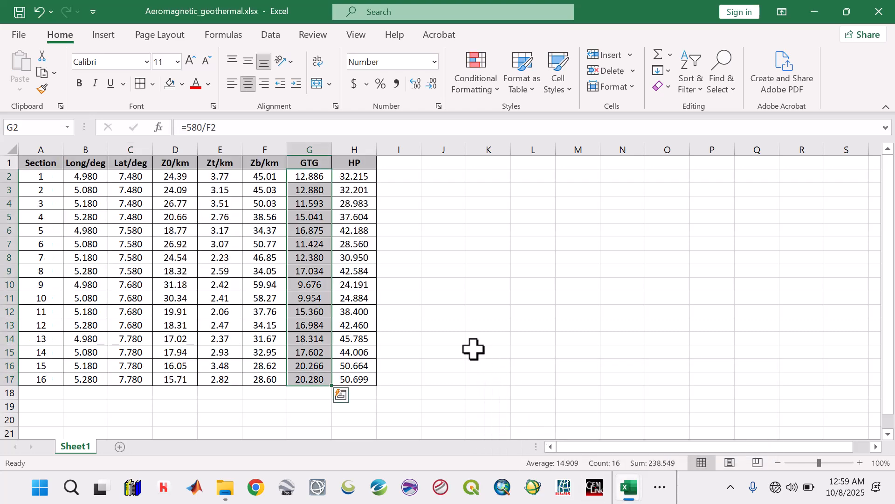
key(ctrl+c)
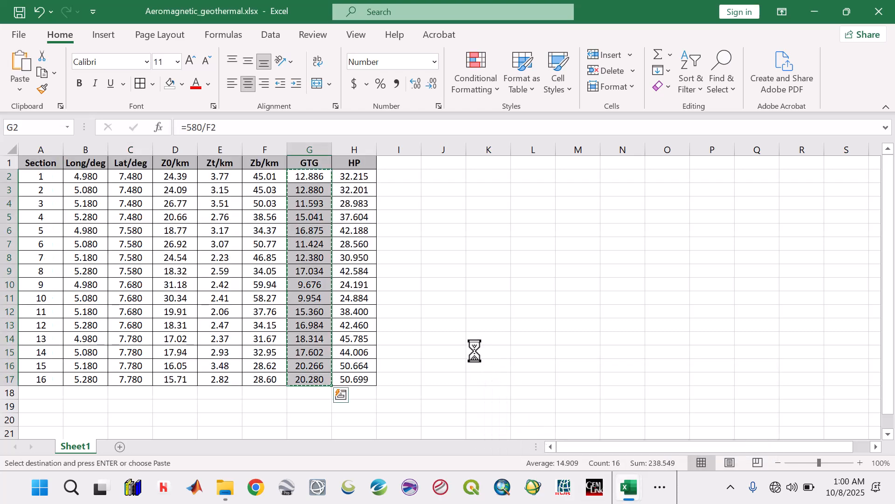
mouse_move(638, 495)
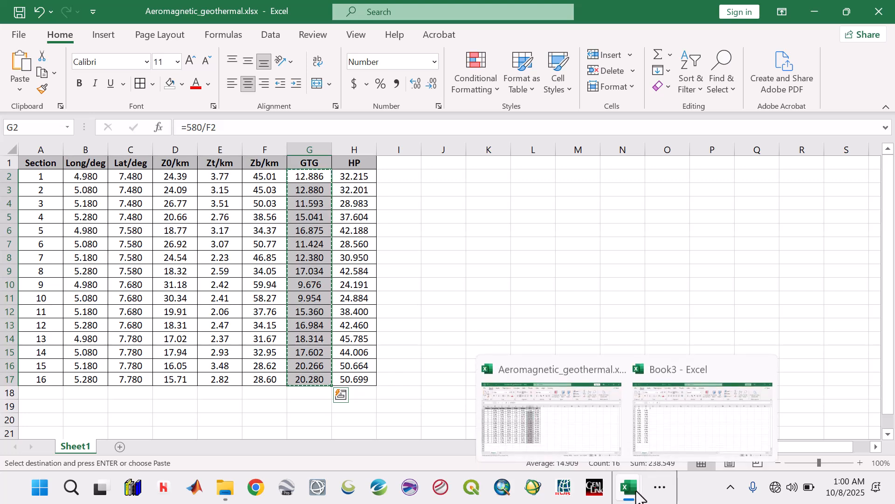
click(662, 432)
right_click(136, 178)
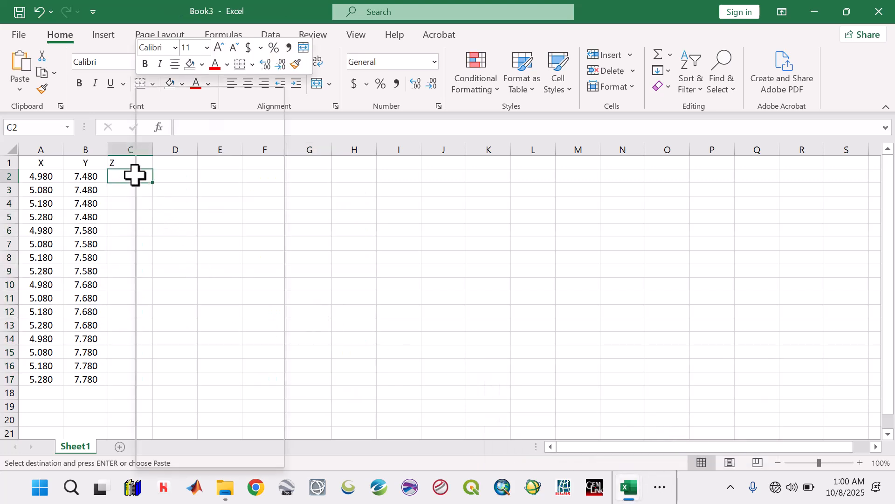
click(191, 166)
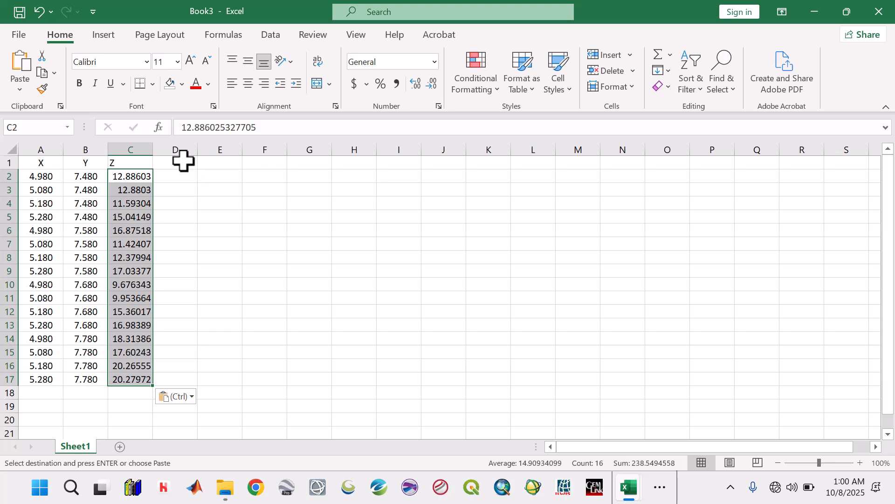
Step: Apply the custom number format 0.000 to the pasted GTG values in C2:C17
right_click(137, 196)
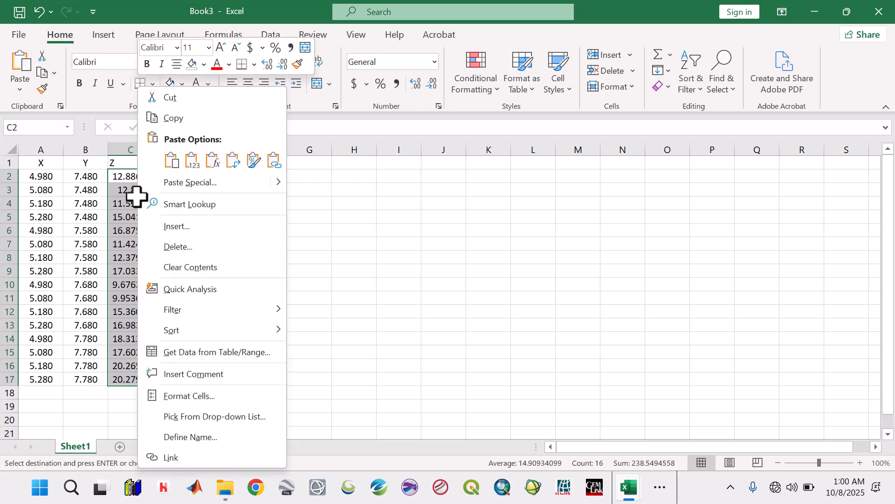
click(197, 402)
click(41, 281)
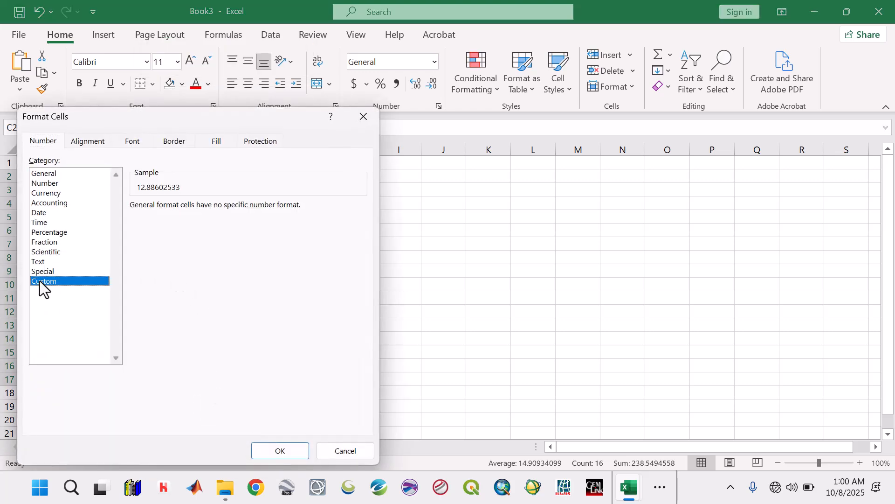
click(135, 253)
click(157, 219)
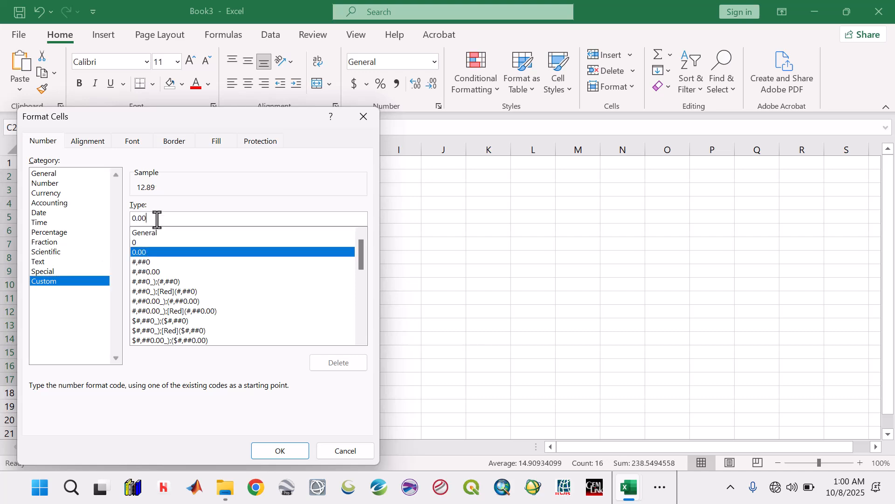
text(0)
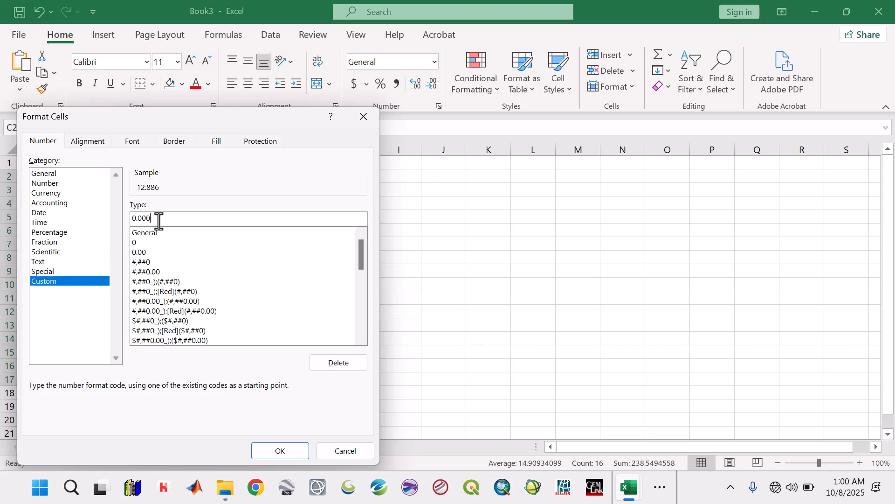
click(275, 451)
Step: Centre the GTG values in C2:C17 and the Z heading above them
click(248, 83)
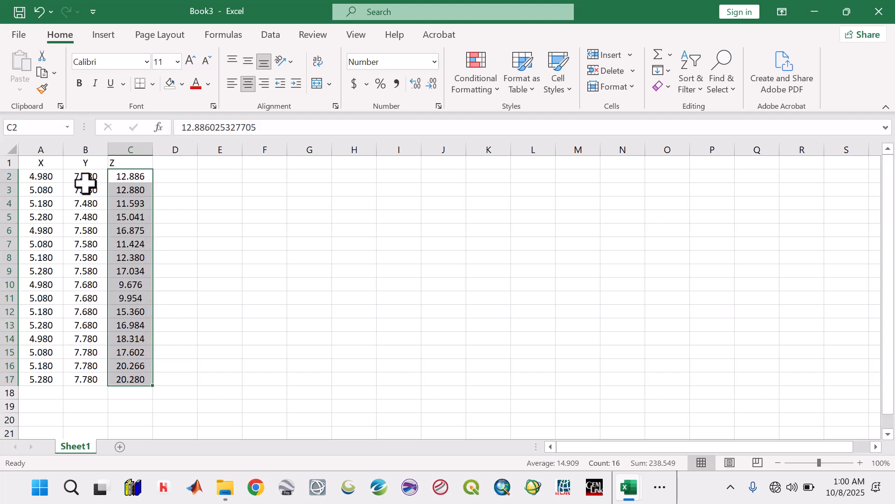
click(55, 179)
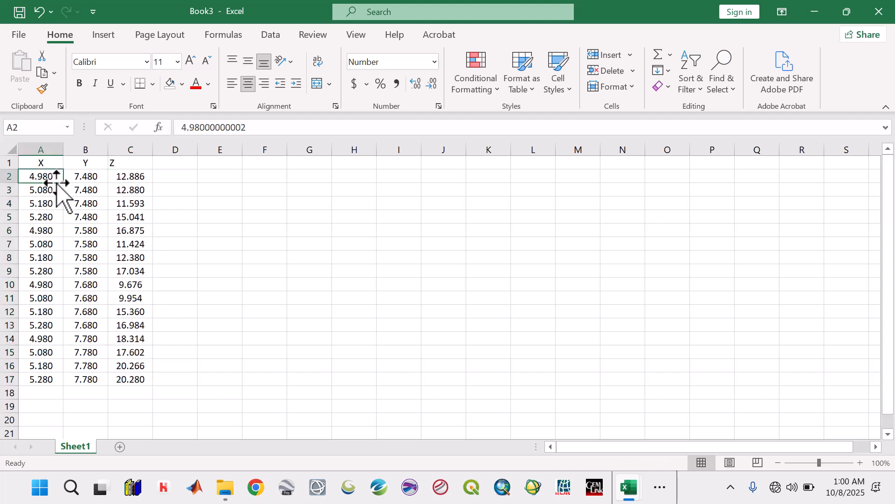
click(136, 164)
click(248, 84)
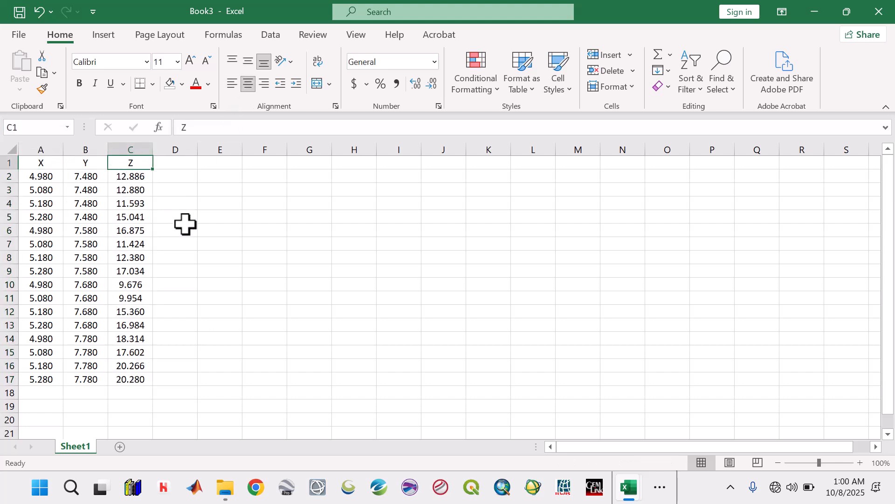
Step: Save the GTG table as Geothermal_Gradient in CSV (Comma delimited) format in the EKITI 2 Aeromagnetic Data folder
click(183, 230)
click(18, 11)
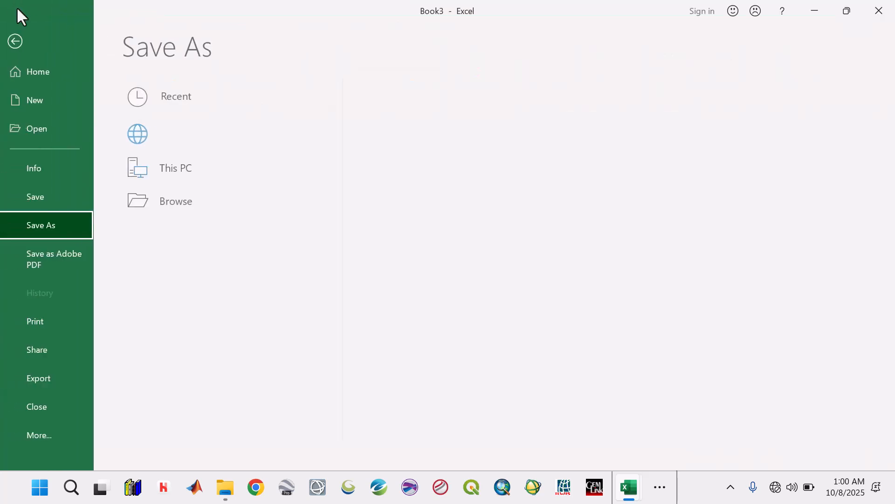
click(414, 191)
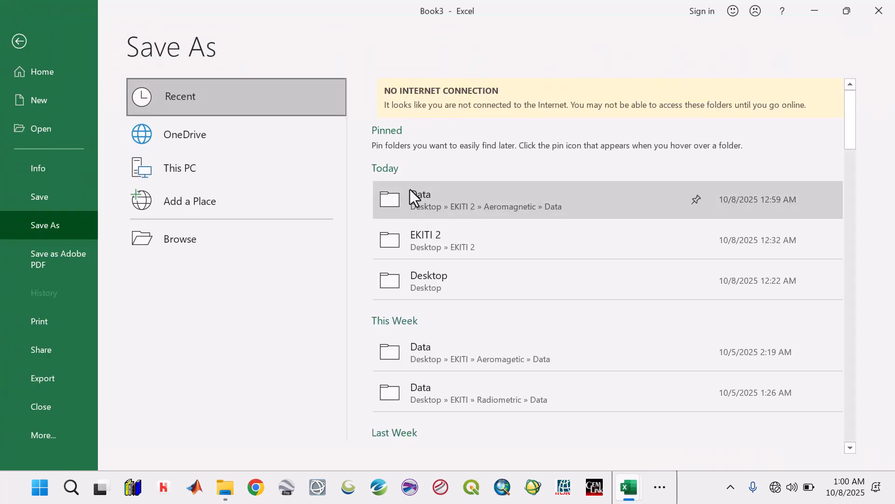
click(158, 248)
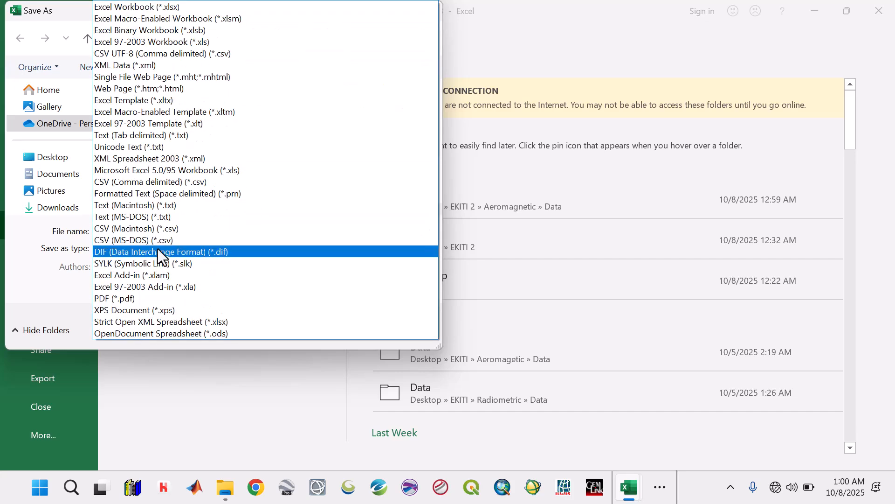
click(147, 181)
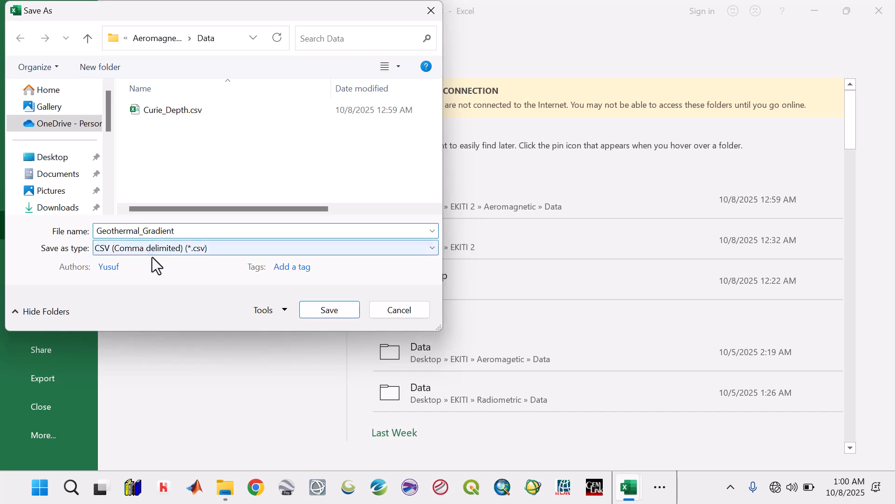
click(329, 310)
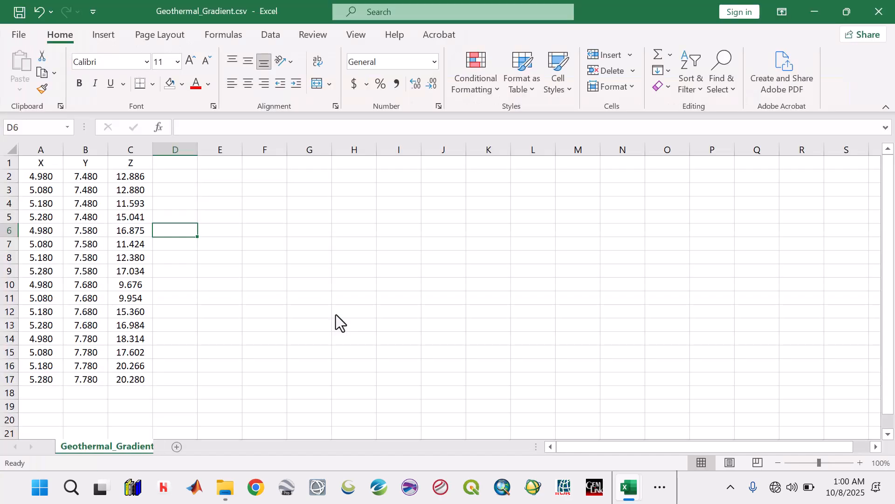
Step: Copy the X and Y columns A1:B17 of Geothermal_Gradient into a new blank workbook starting at A1
drag(49, 163, 97, 380)
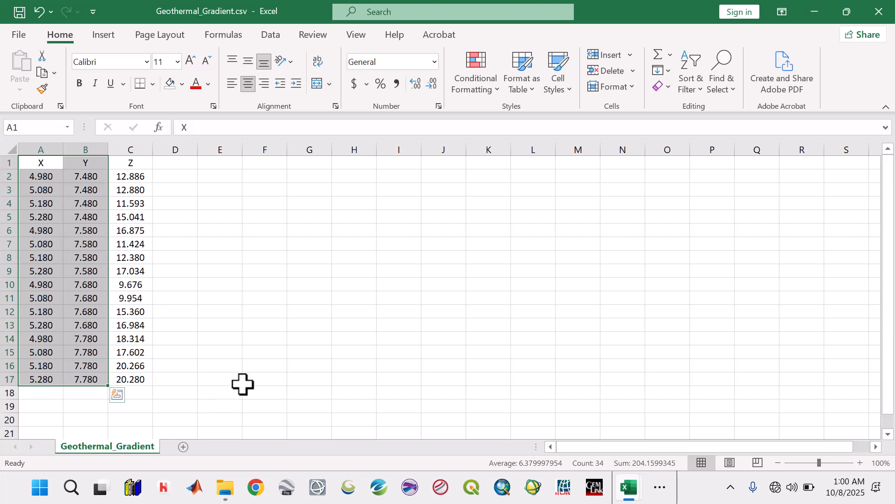
key(ctrl+c)
key(ctrl+n)
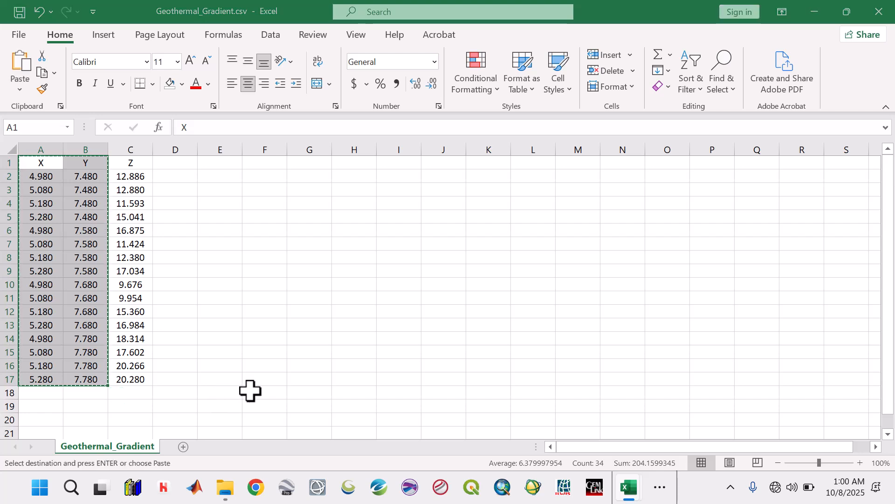
key(ctrl+v)
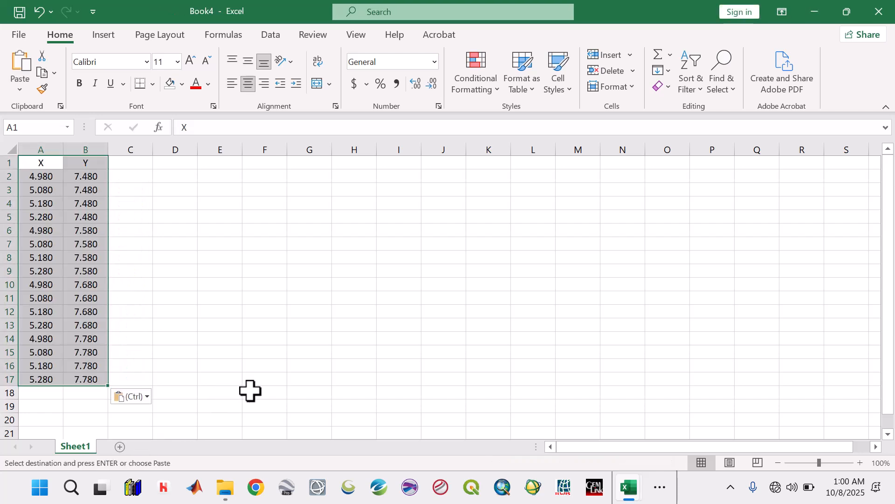
click(266, 368)
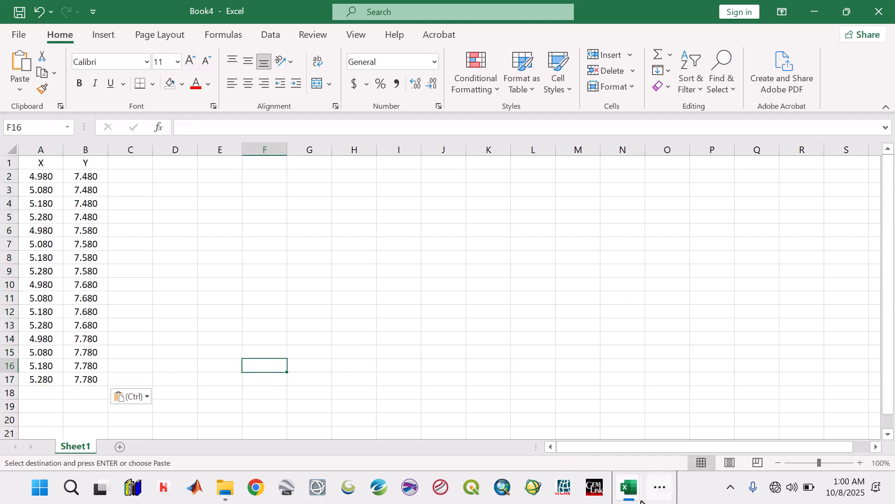
Step: Return to Geothermal_Gradient.csv, clear its copy selection and close that workbook
mouse_move(629, 487)
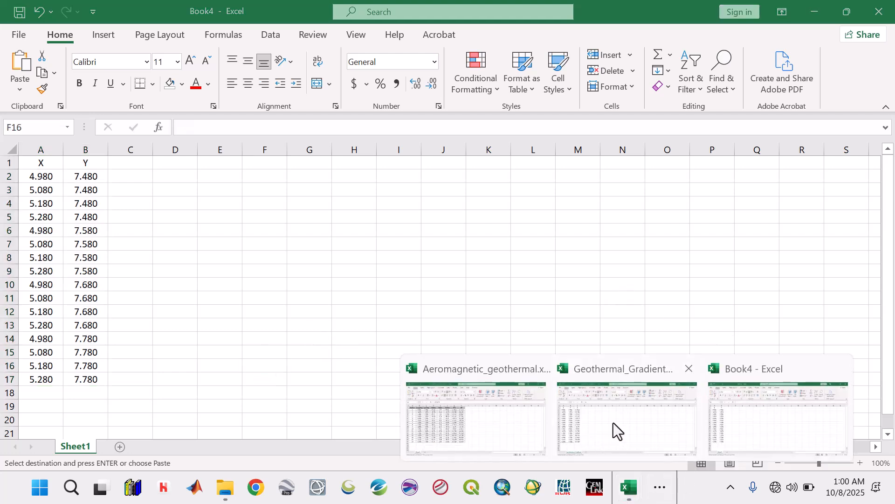
click(611, 429)
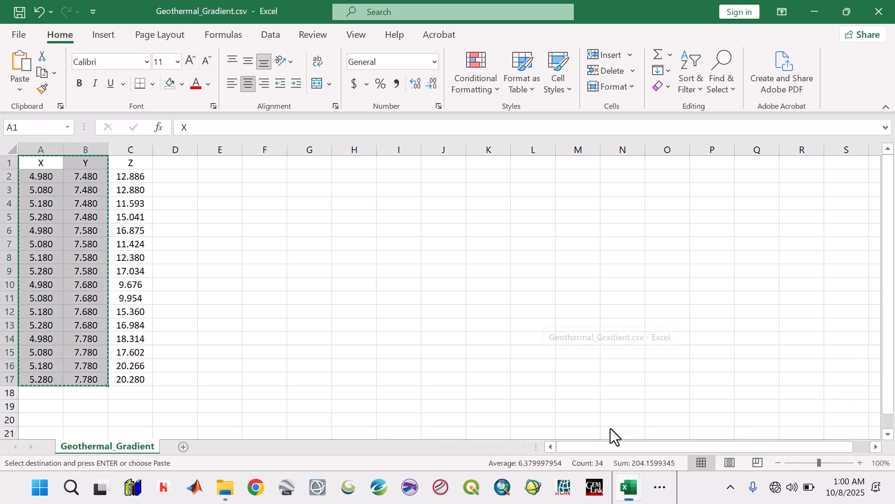
click(460, 334)
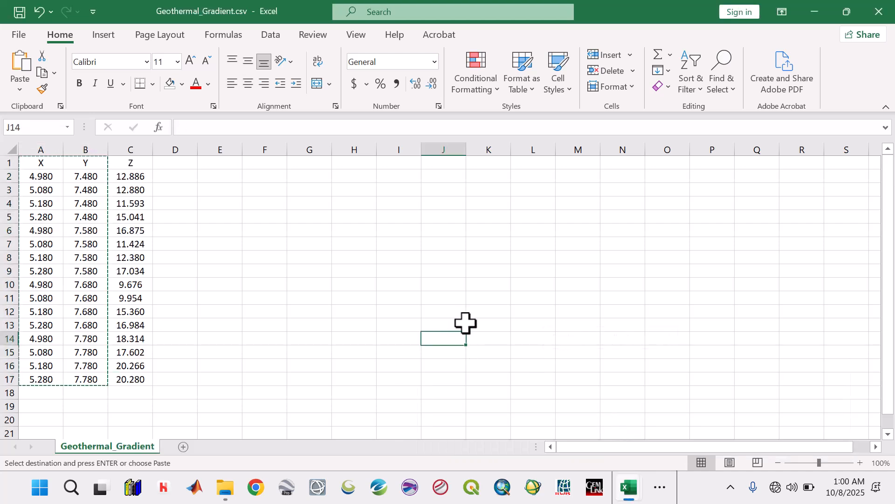
key(Escape)
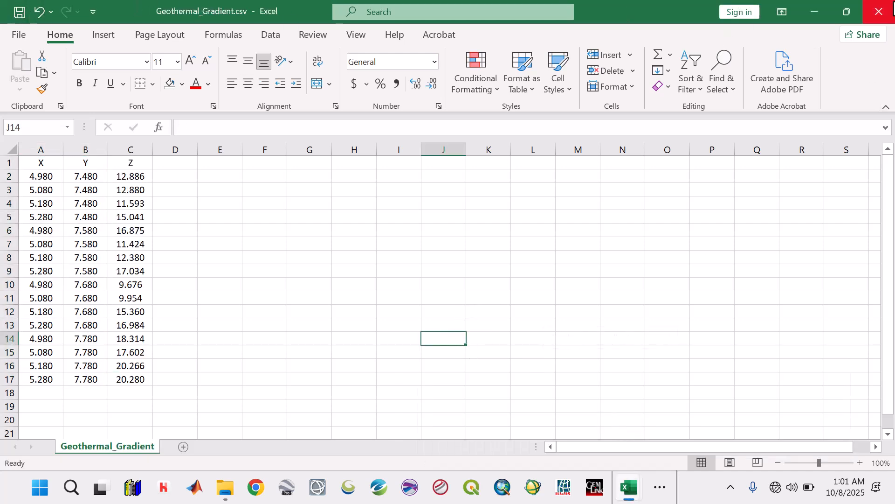
click(879, 12)
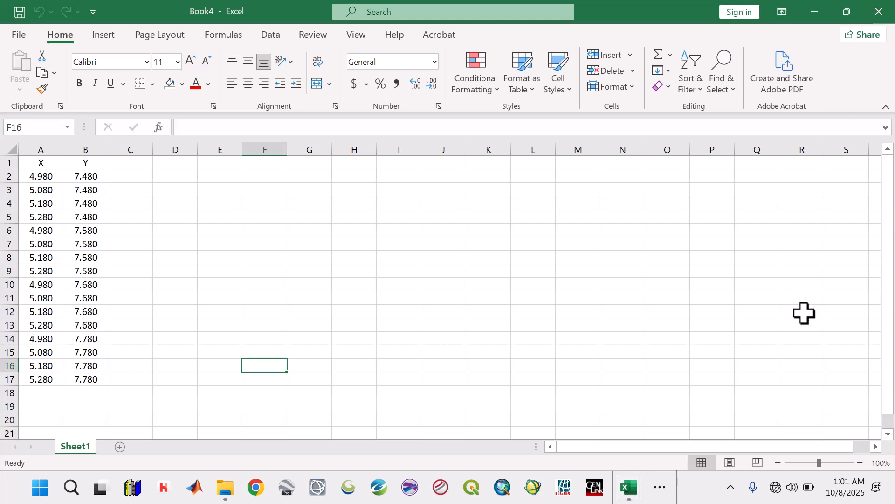
Step: Enter the heading Z in C1 of the new workbook and centre it
click(130, 165)
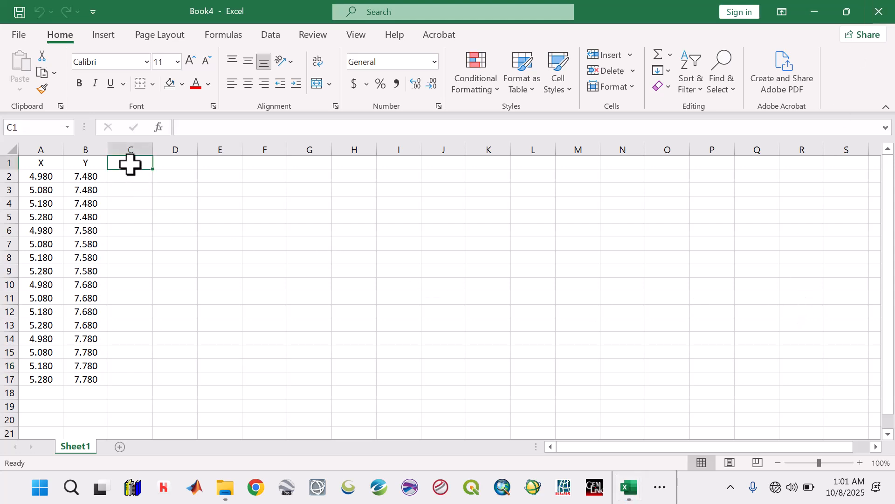
text(Z)
click(170, 229)
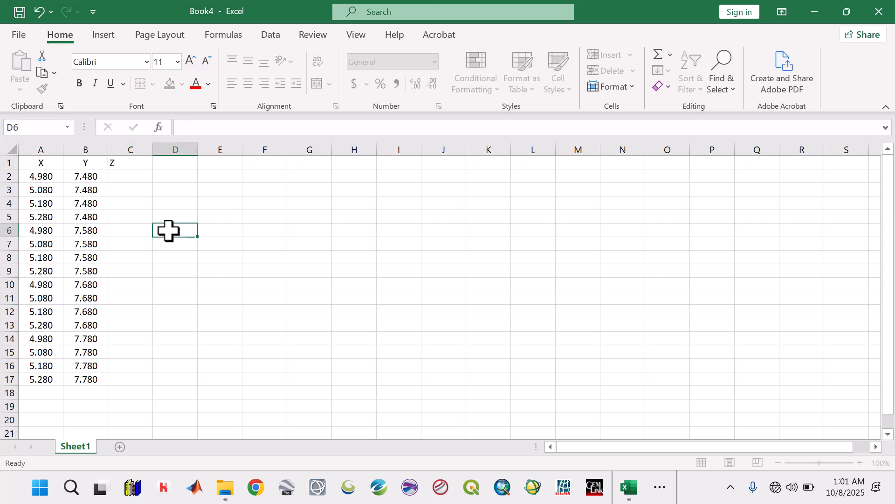
click(135, 164)
click(249, 84)
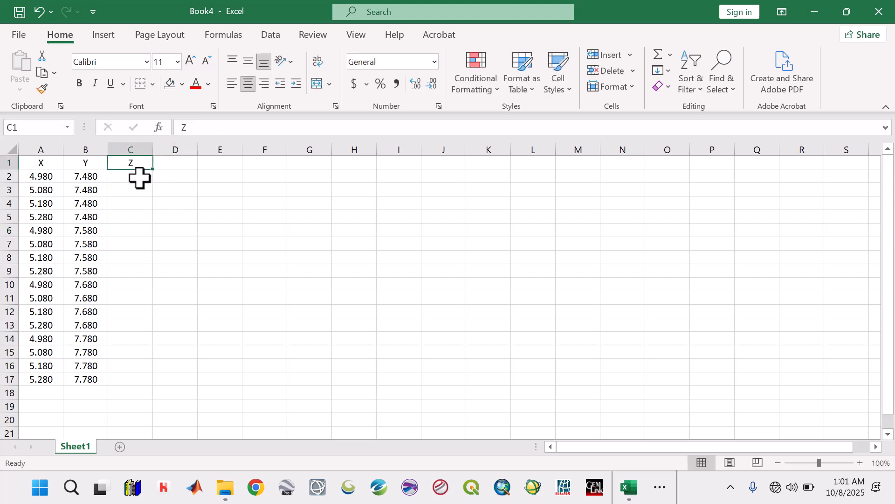
drag(132, 179, 148, 380)
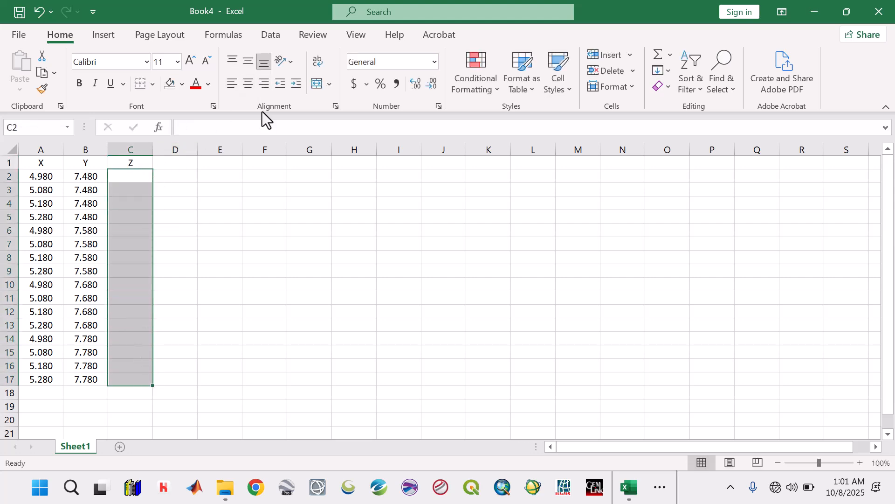
click(301, 311)
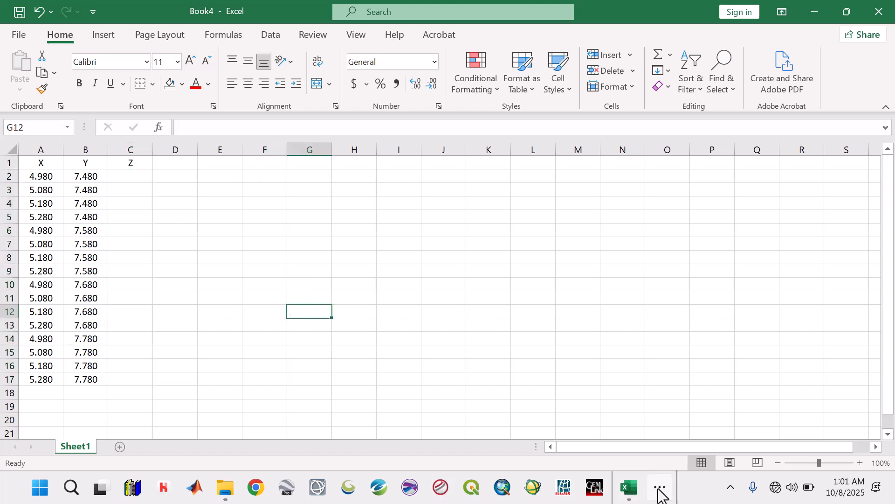
Step: Copy the HP results H2:H17 from Aeromagnetic_geothermal and paste them as values only under the new workbook's Z heading, starting at C2
mouse_move(632, 492)
click(573, 438)
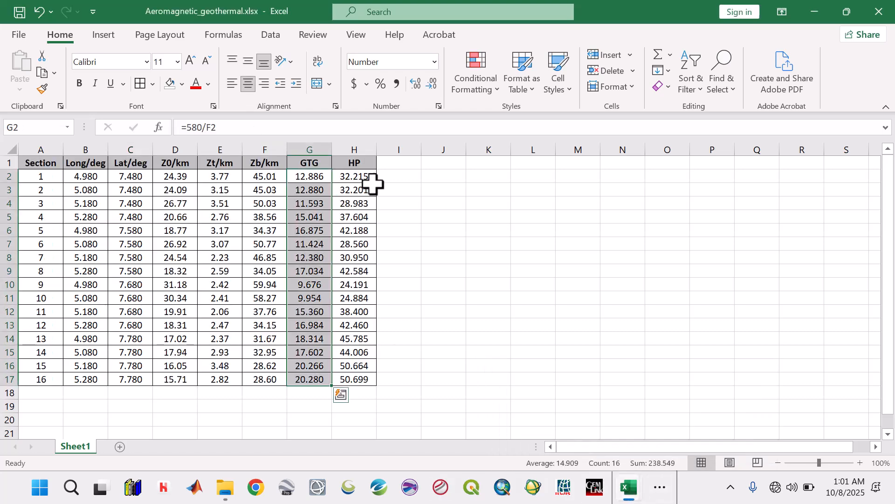
drag(370, 180, 367, 376)
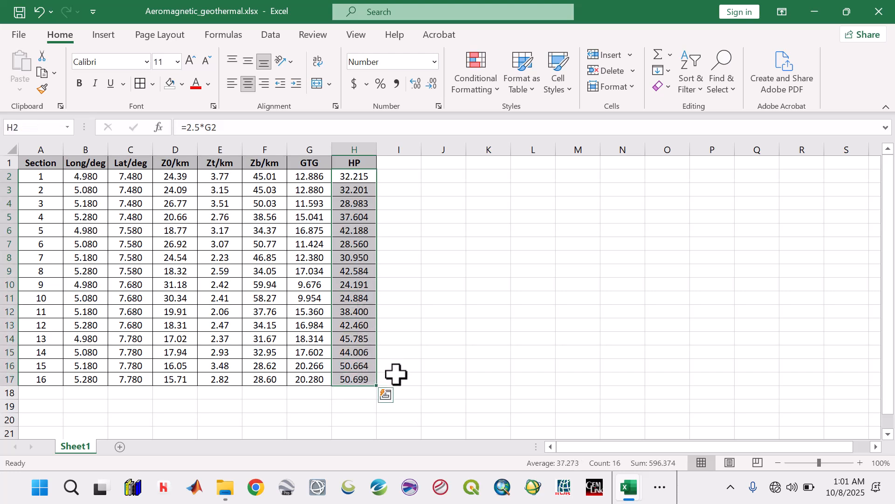
key(ctrl+c)
click(671, 421)
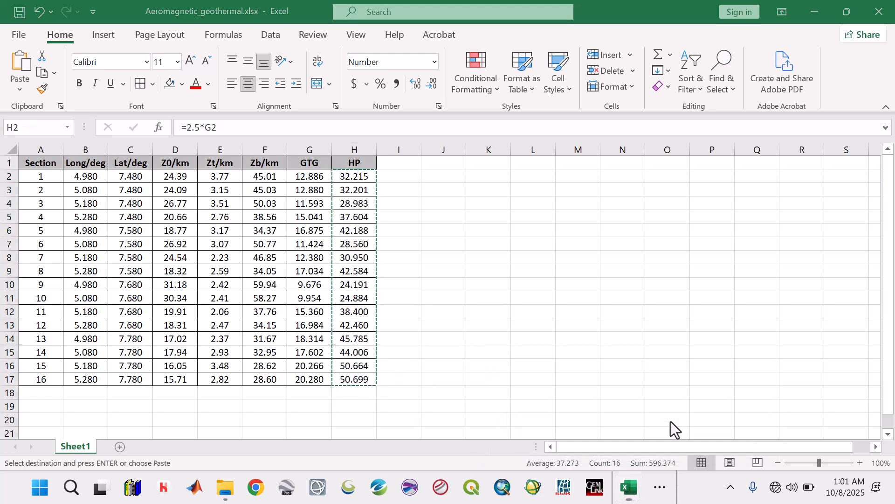
click(130, 176)
right_click(132, 179)
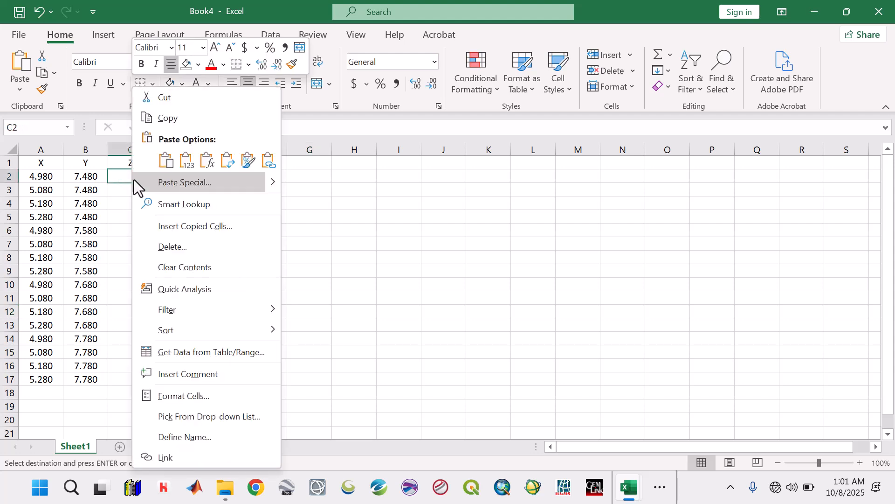
click(189, 161)
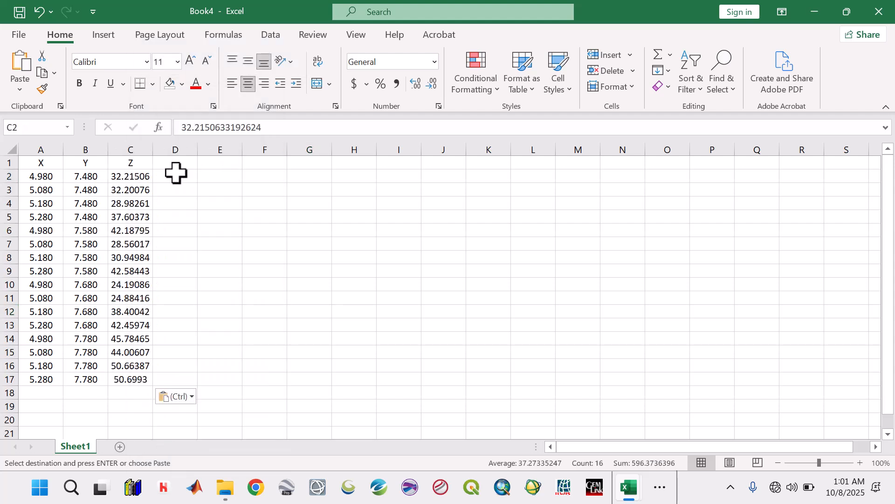
Step: Apply the custom number format 0.000 to the pasted HP values in C2:C17
right_click(128, 186)
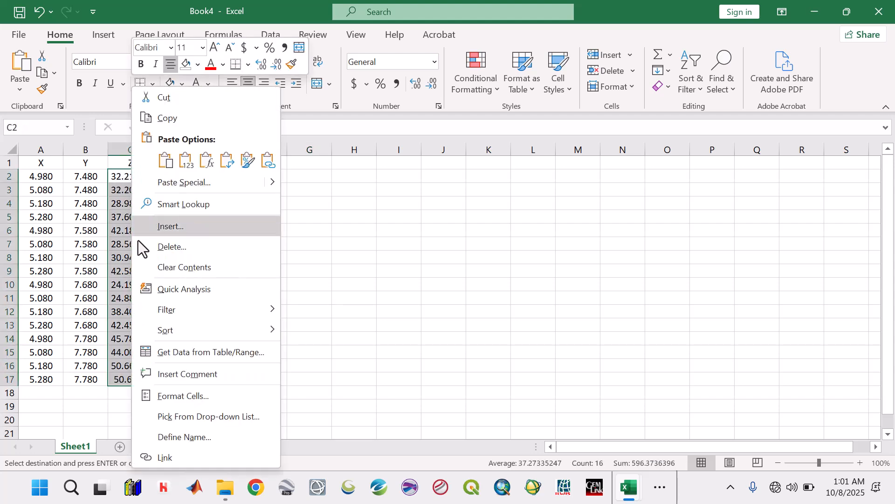
click(194, 396)
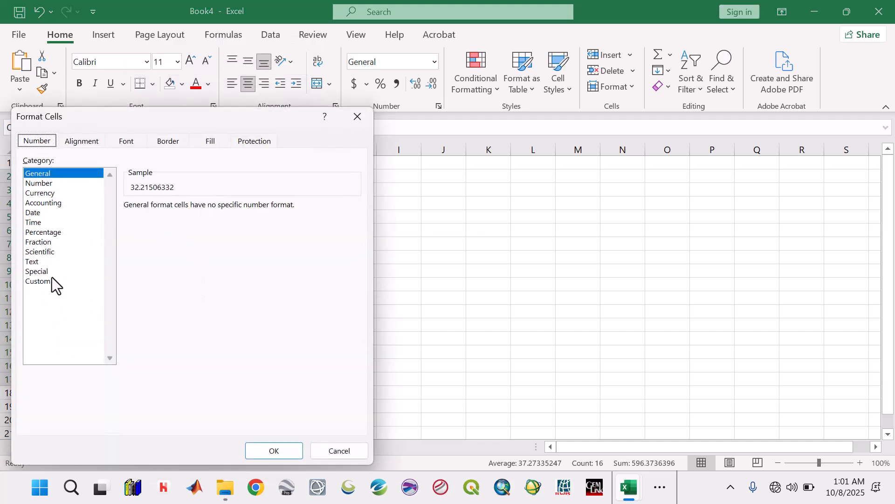
click(46, 281)
click(140, 256)
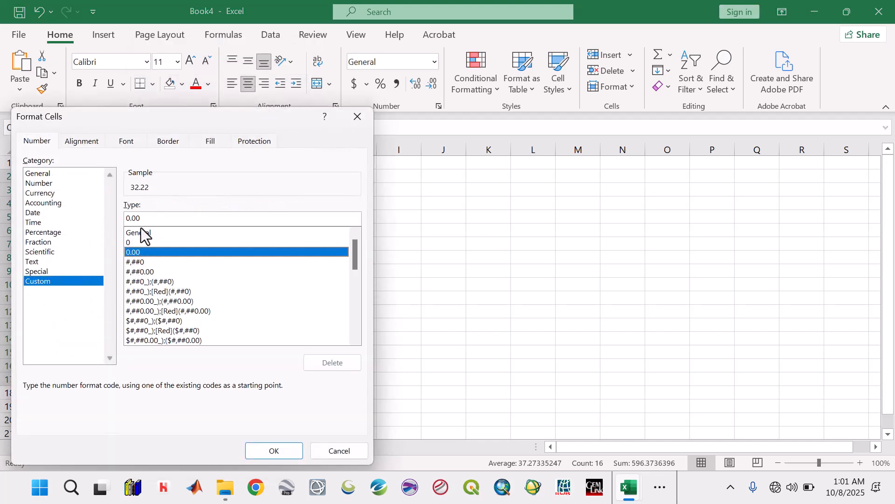
click(158, 218)
text(0)
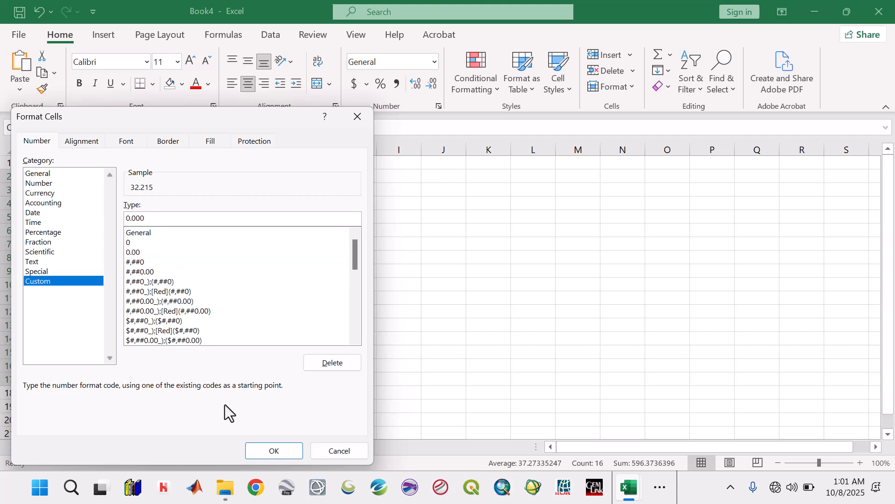
click(273, 451)
click(209, 358)
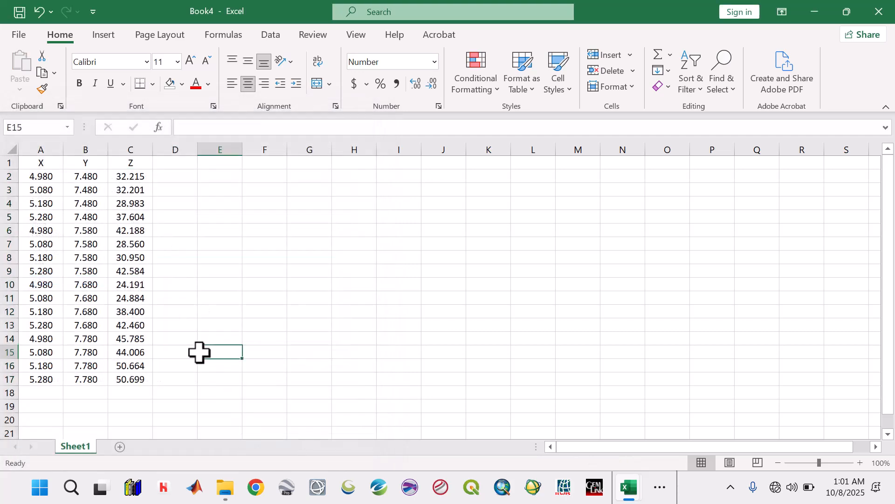
Step: Save the HP table as Heat_Flow in CSV (Comma delimited) format in the EKITI 2 Aeromagnetic Data folder
click(25, 15)
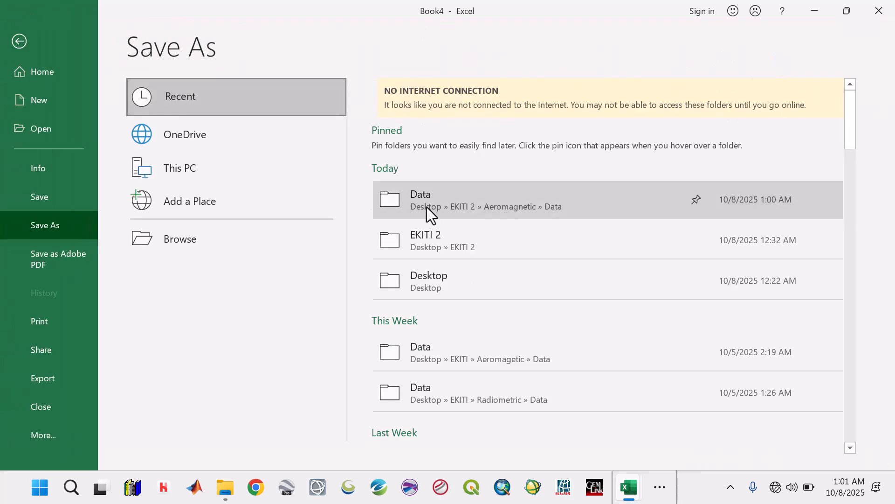
click(426, 207)
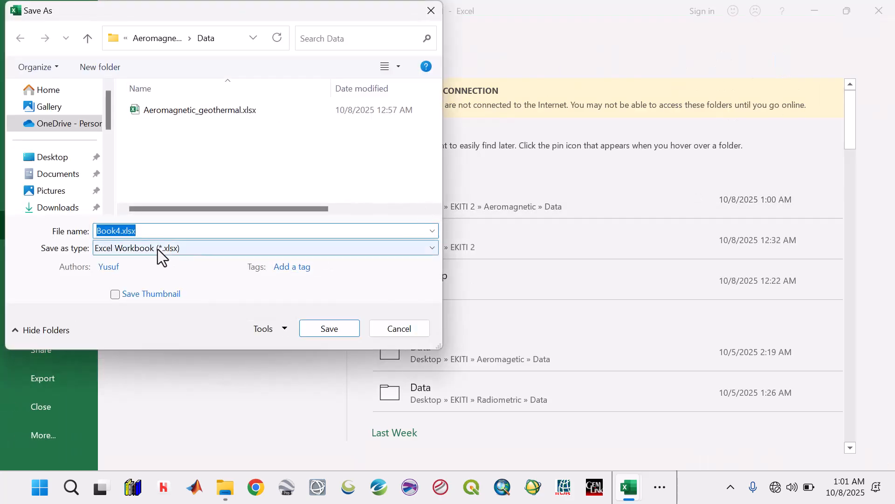
click(157, 249)
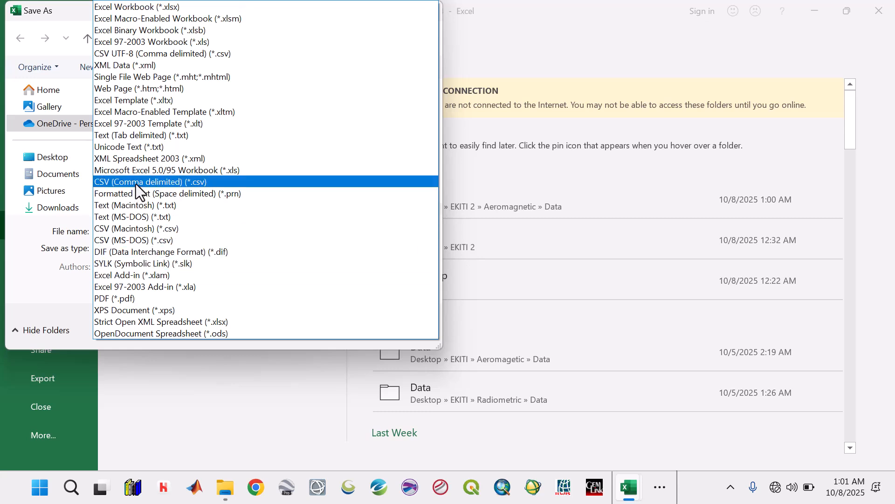
click(136, 181)
double_click(145, 230)
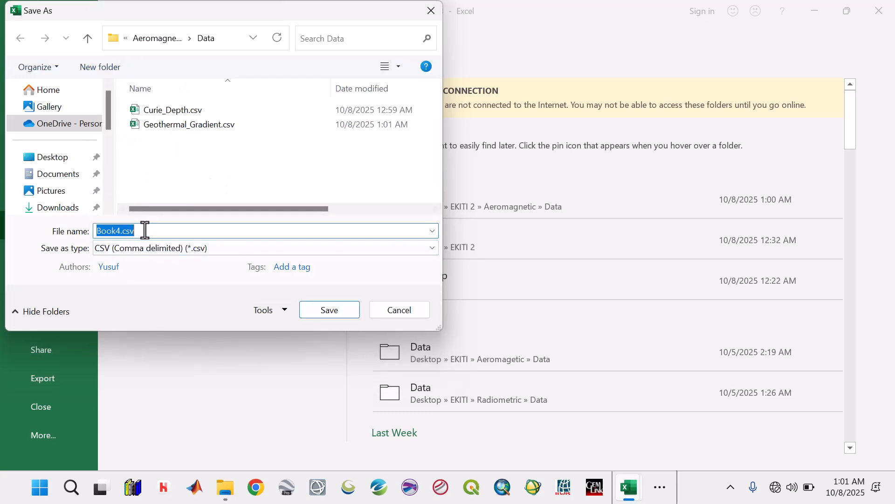
text(Heat_Flow)
click(323, 316)
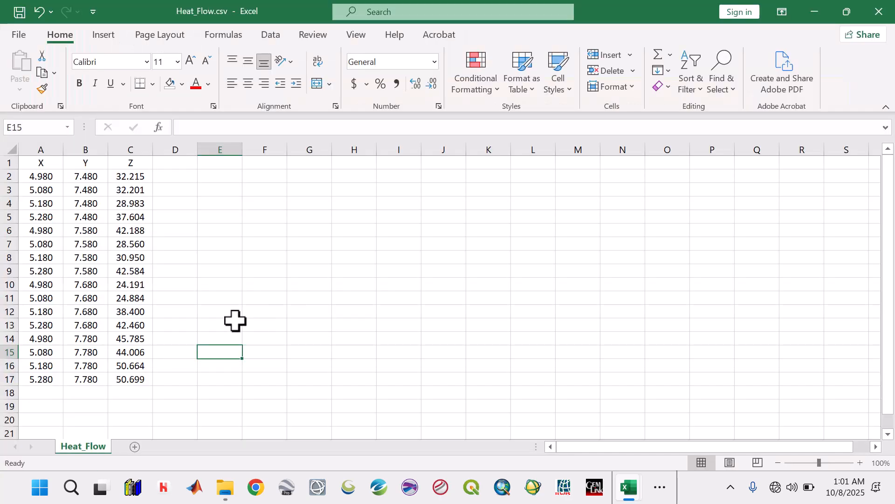
click(234, 313)
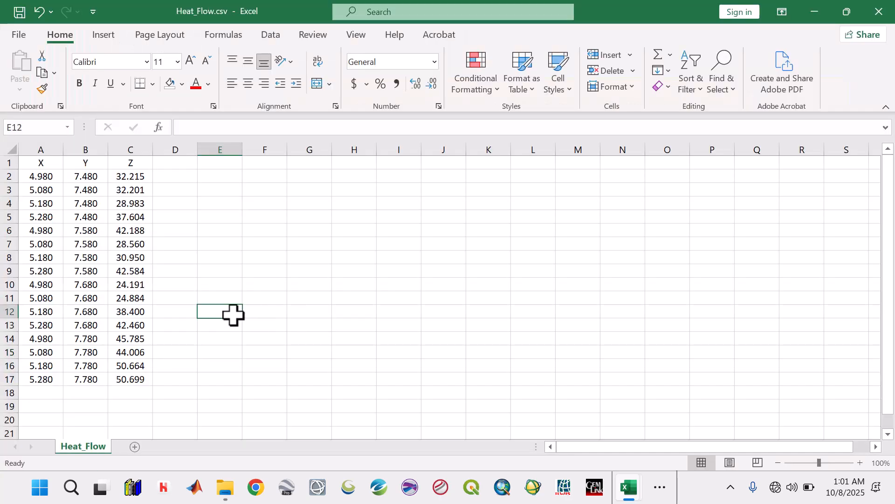
Step: Close the Heat_Flow.csv and Aeromagnetic_geothermal.xlsx workbooks
click(886, 6)
click(522, 257)
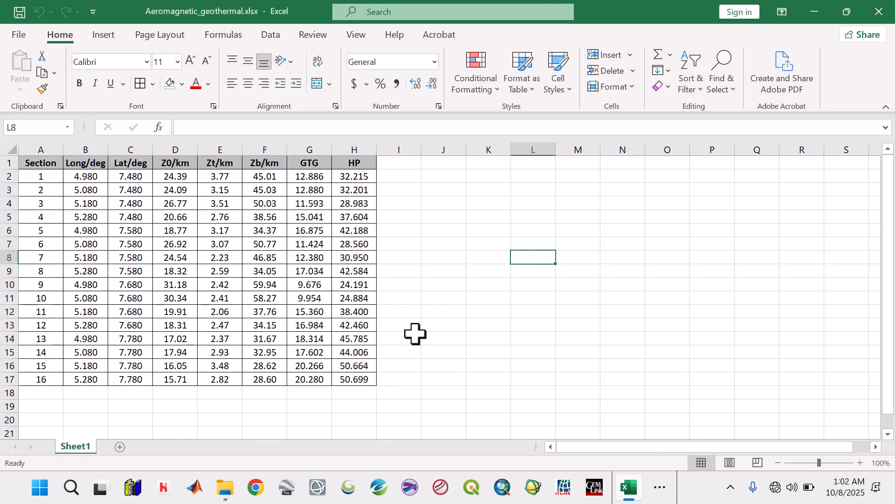
click(882, 14)
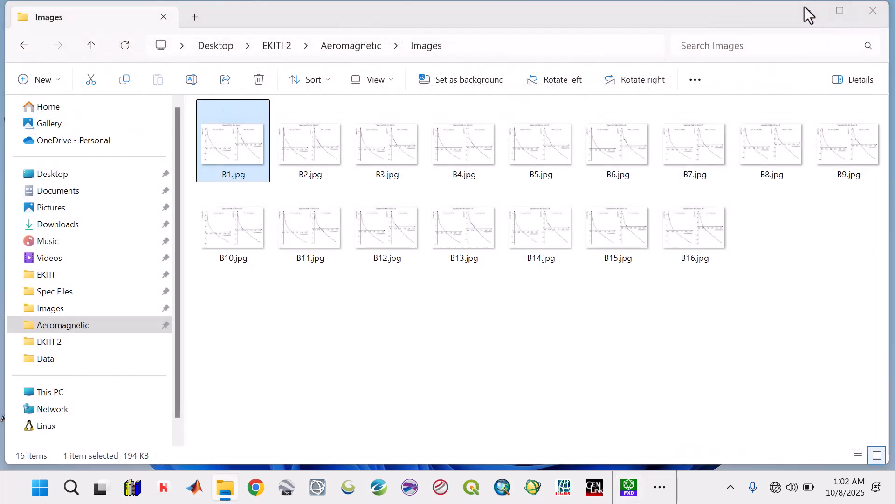
Step: Minimize the Images folder window and refresh the desktop
click(807, 11)
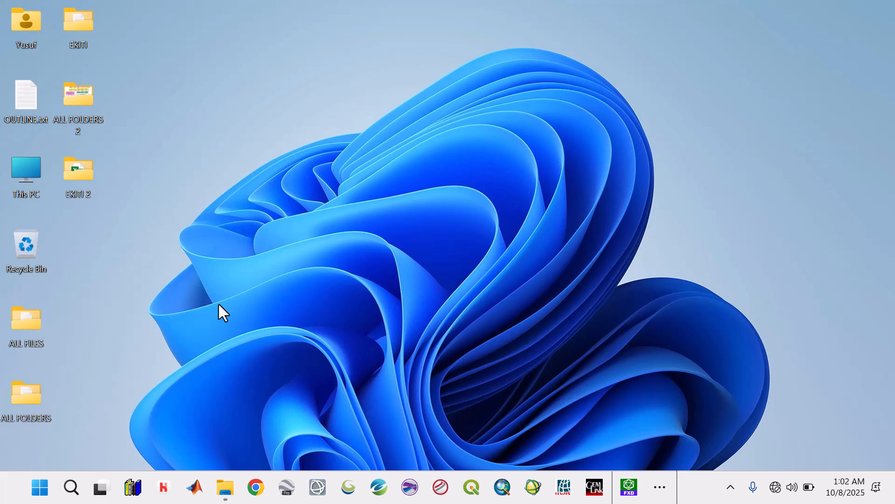
right_click(287, 119)
click(332, 182)
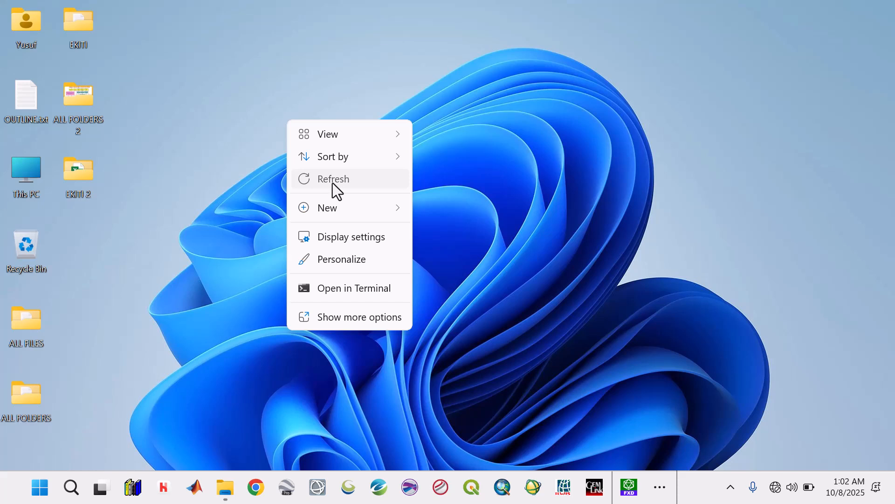